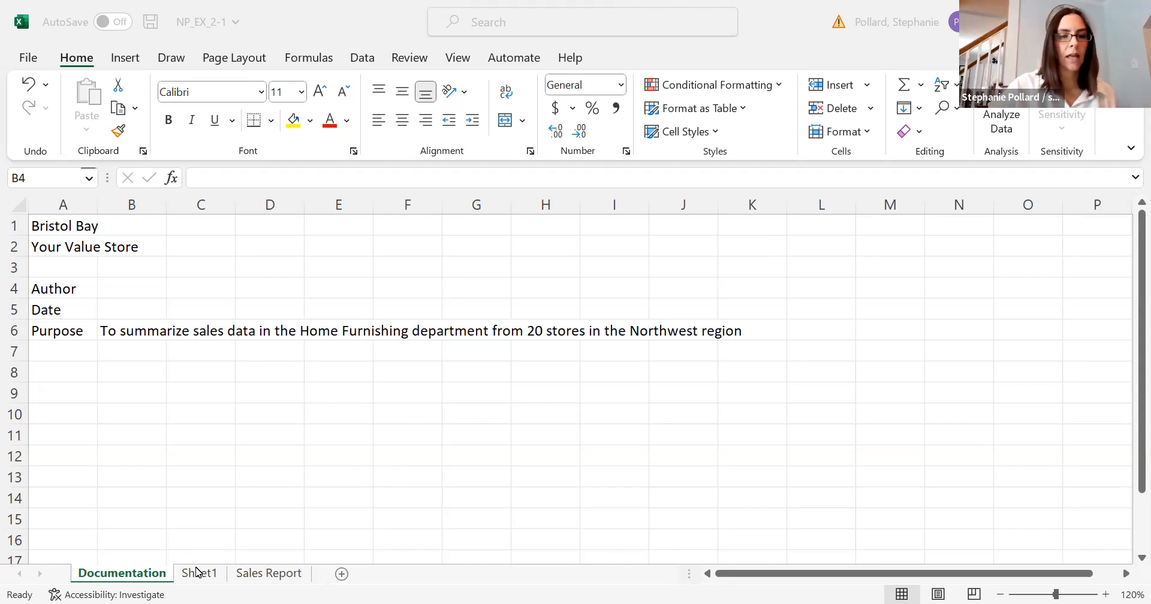
# Step: Look through the workbook's sheets and review the definitions of gross sales, costs, net profit and items sold on Sheet1
pyautogui.click(256, 577)
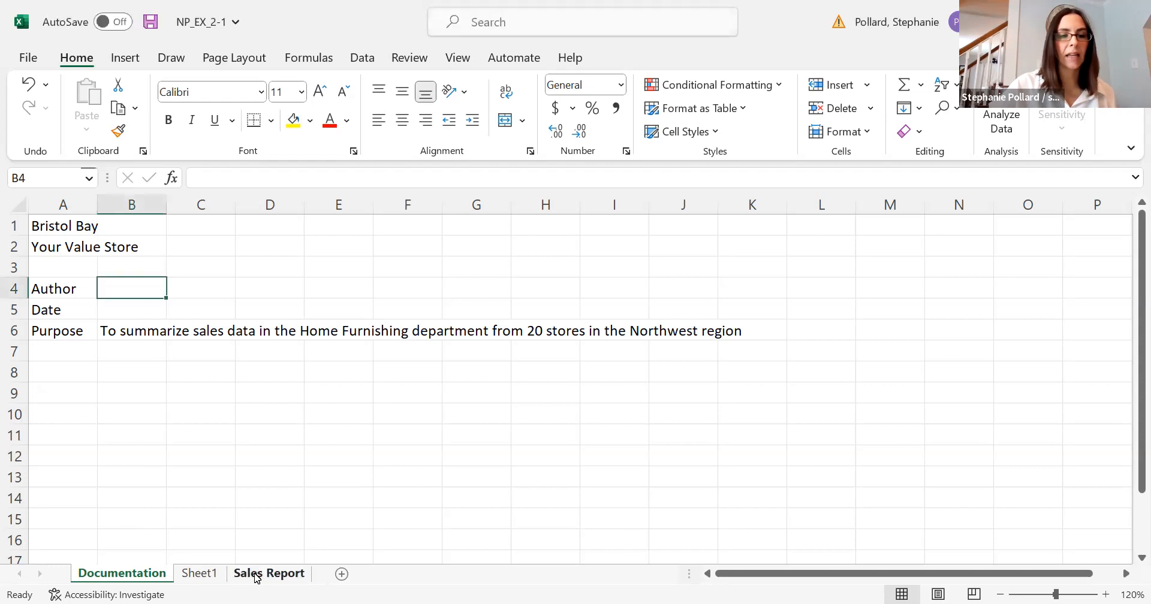
pyautogui.click(264, 574)
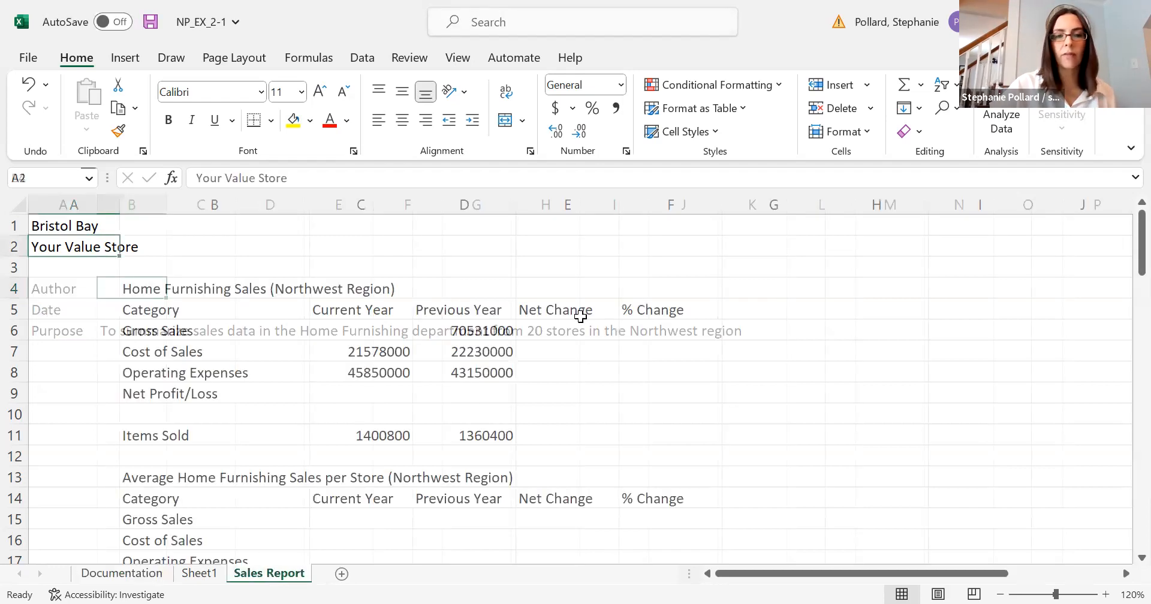
pyautogui.click(124, 576)
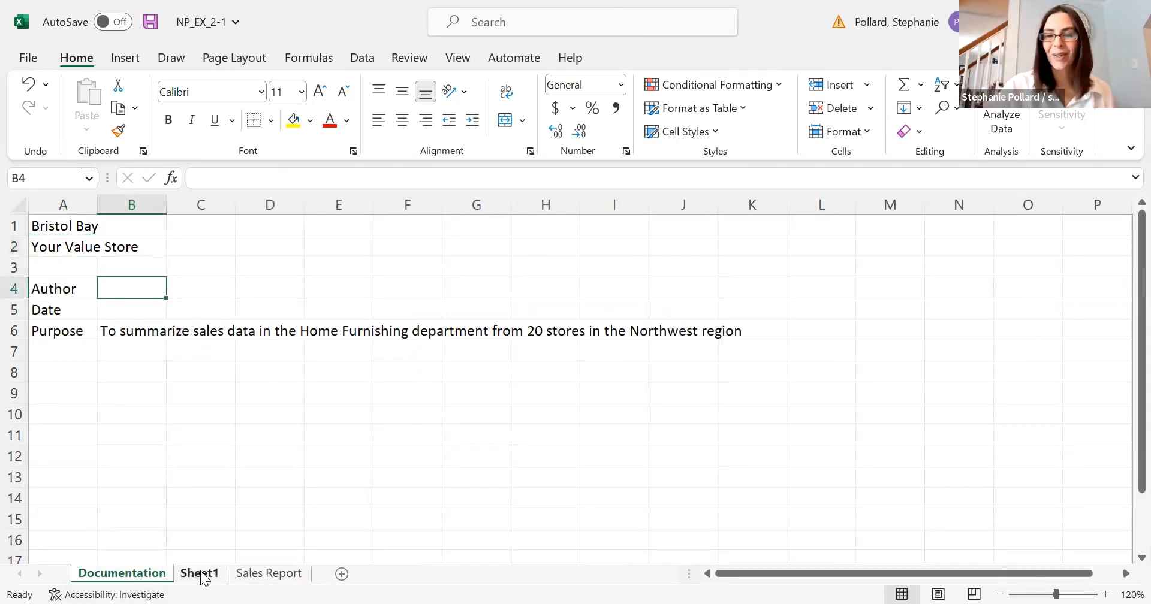
pyautogui.click(201, 575)
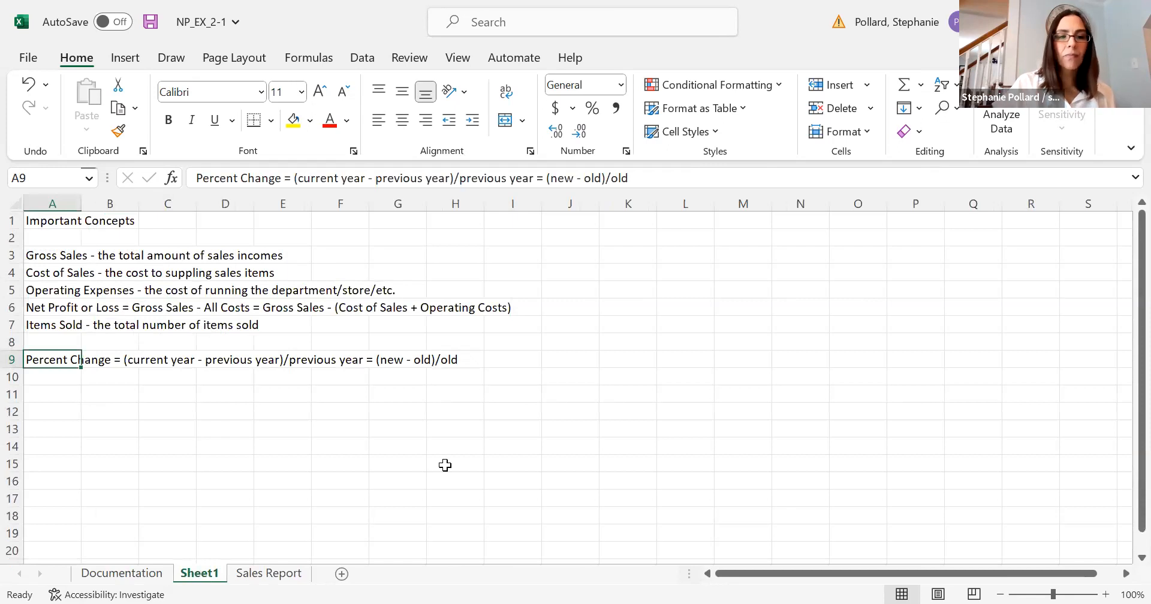
pyautogui.click(72, 402)
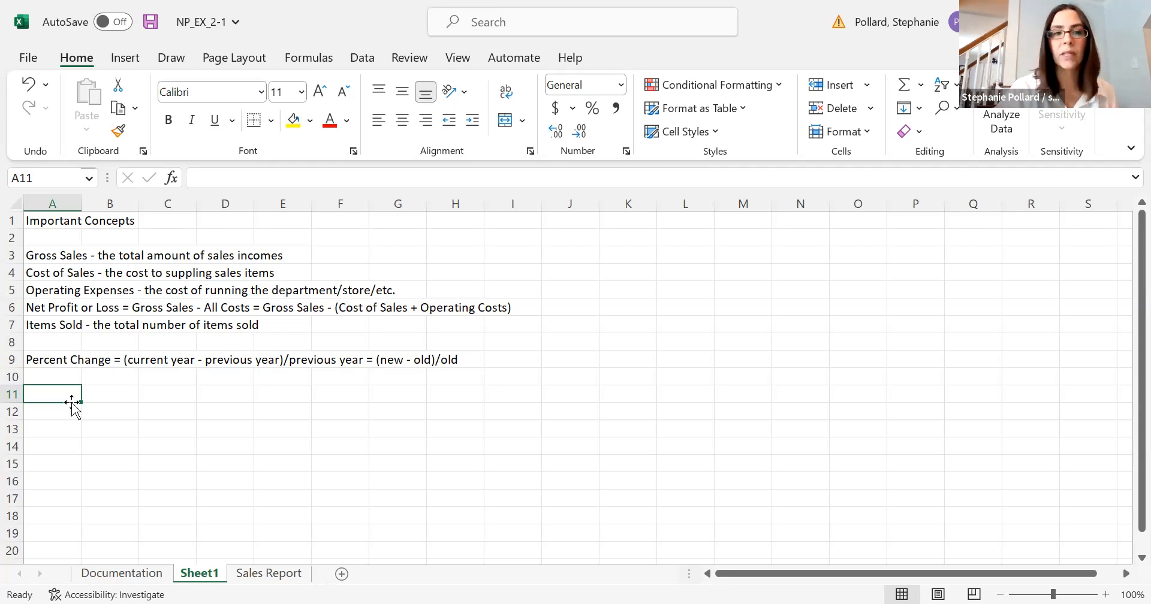
pyautogui.click(58, 251)
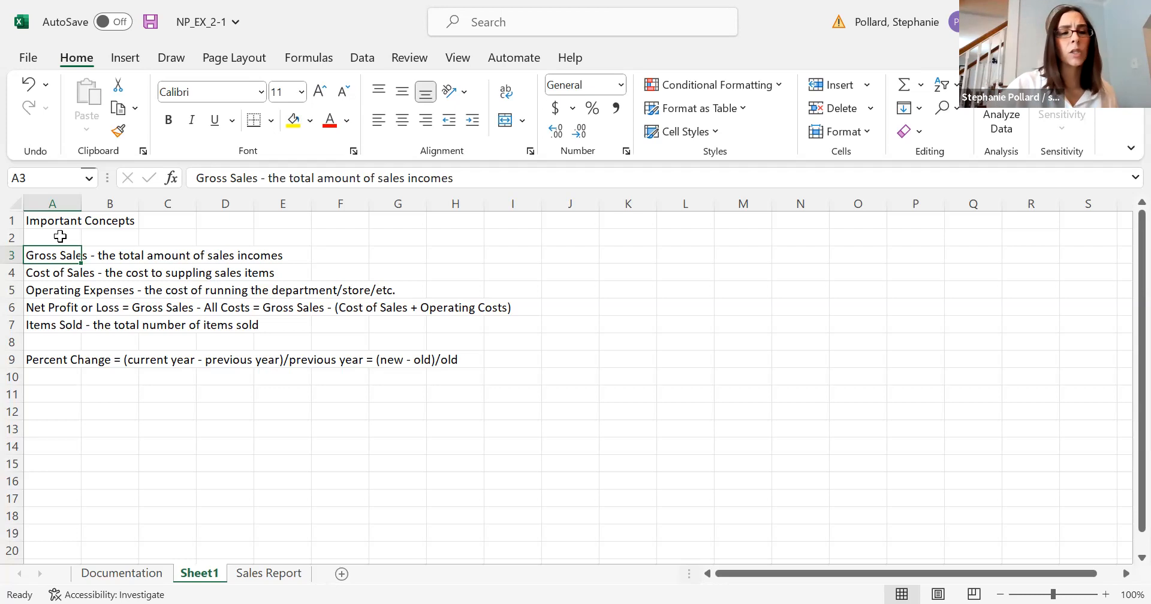
pyautogui.click(47, 271)
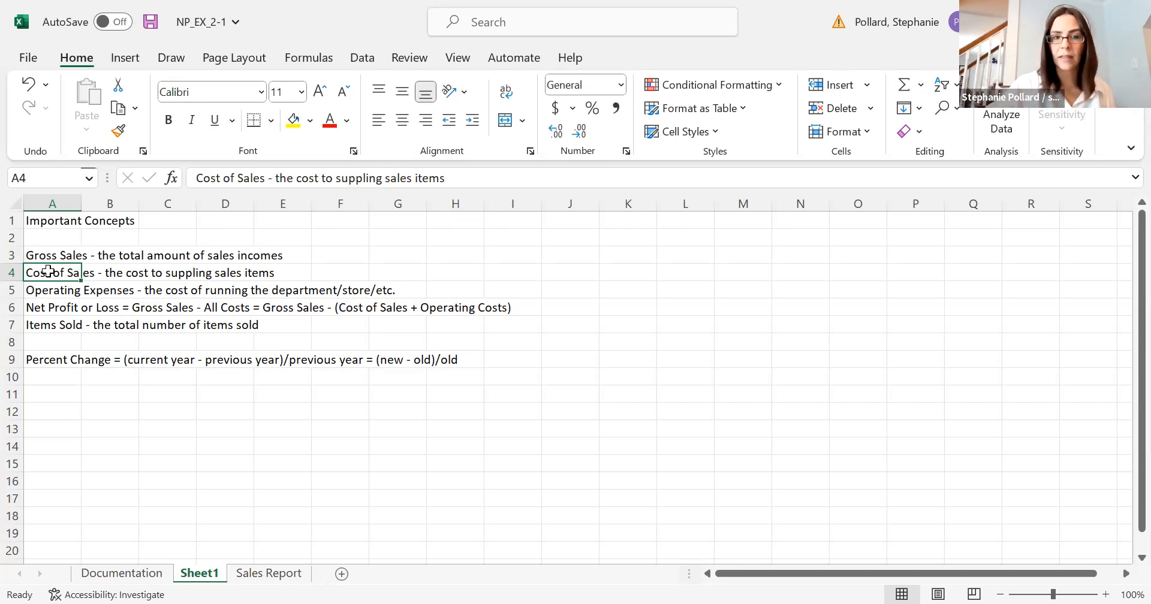
pyautogui.click(49, 293)
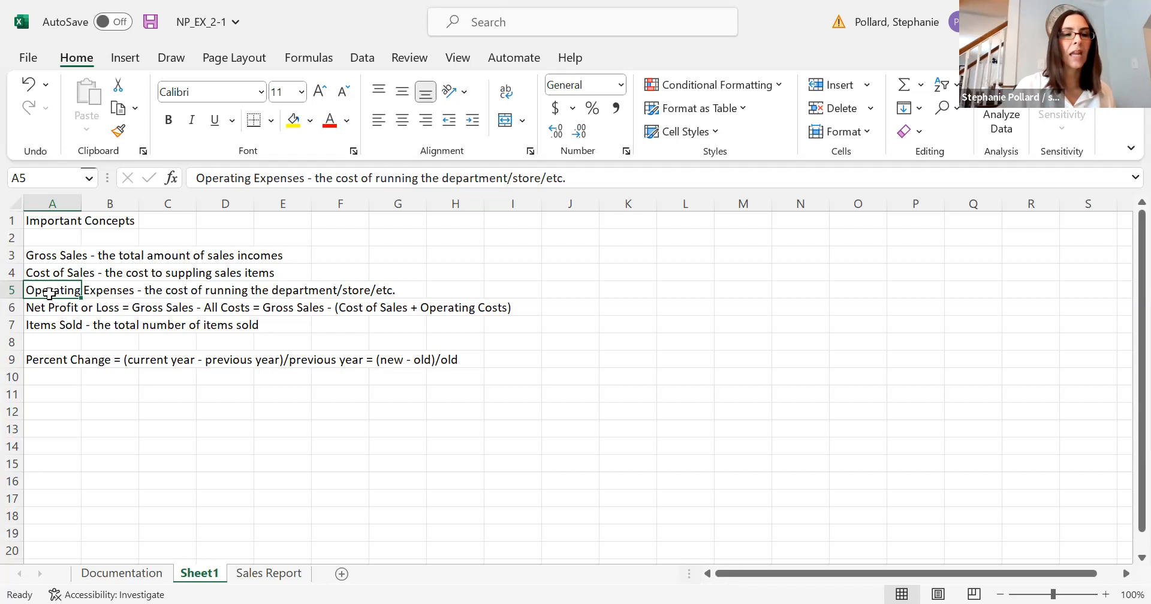
pyautogui.click(47, 309)
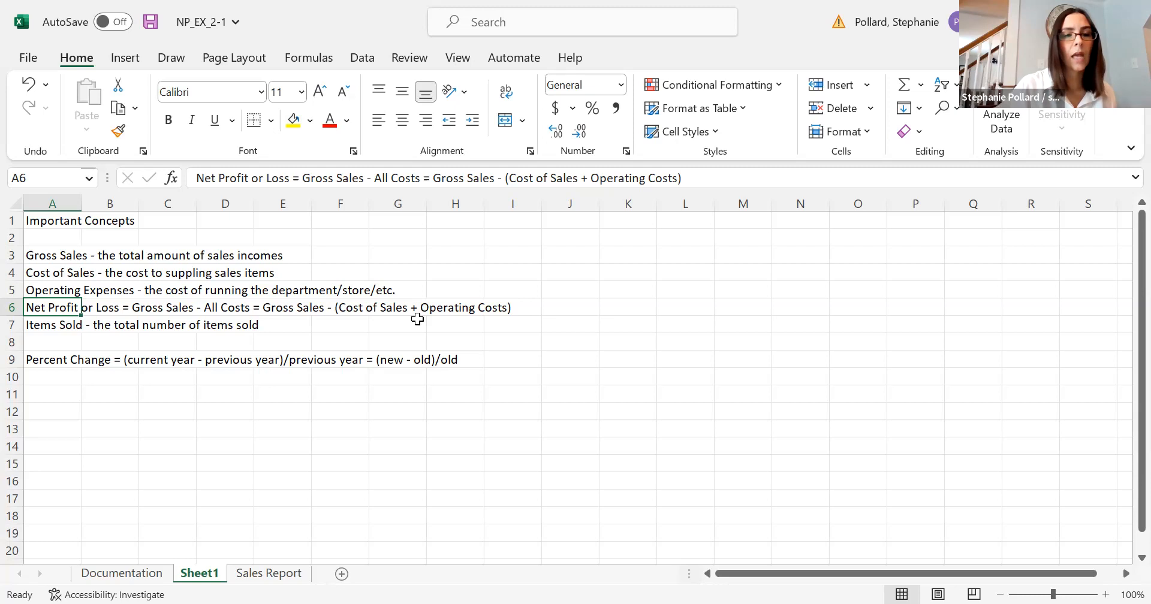
pyautogui.click(44, 326)
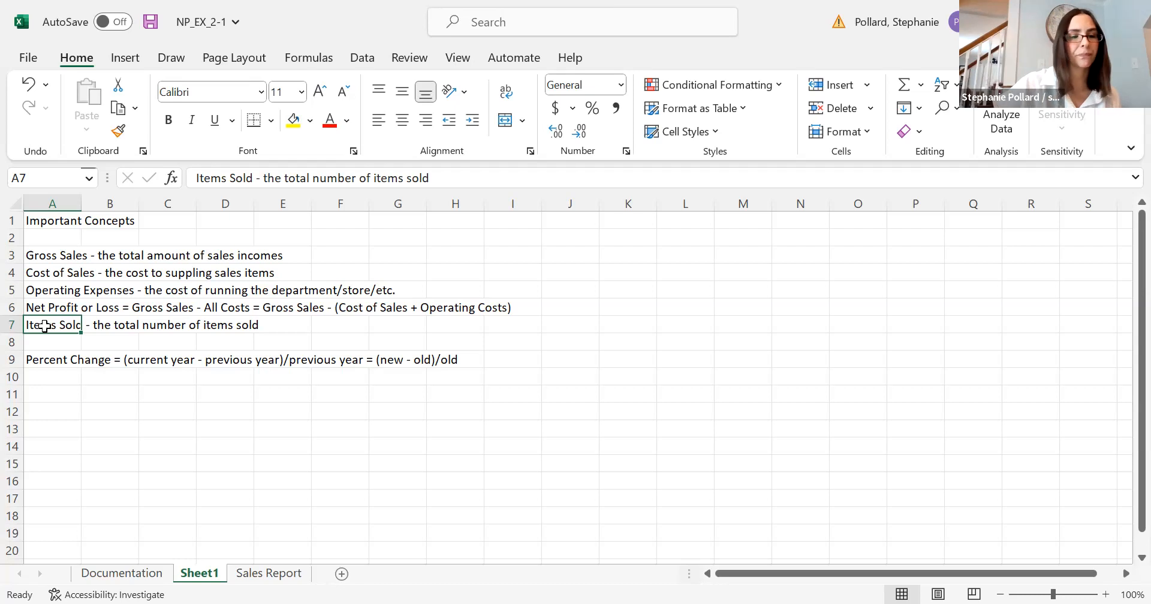
# Step: Examine the Sales Report sheet's summary tables and the monthly Home Furnishing sales data by store that feed the current year's gross sales
pyautogui.click(154, 575)
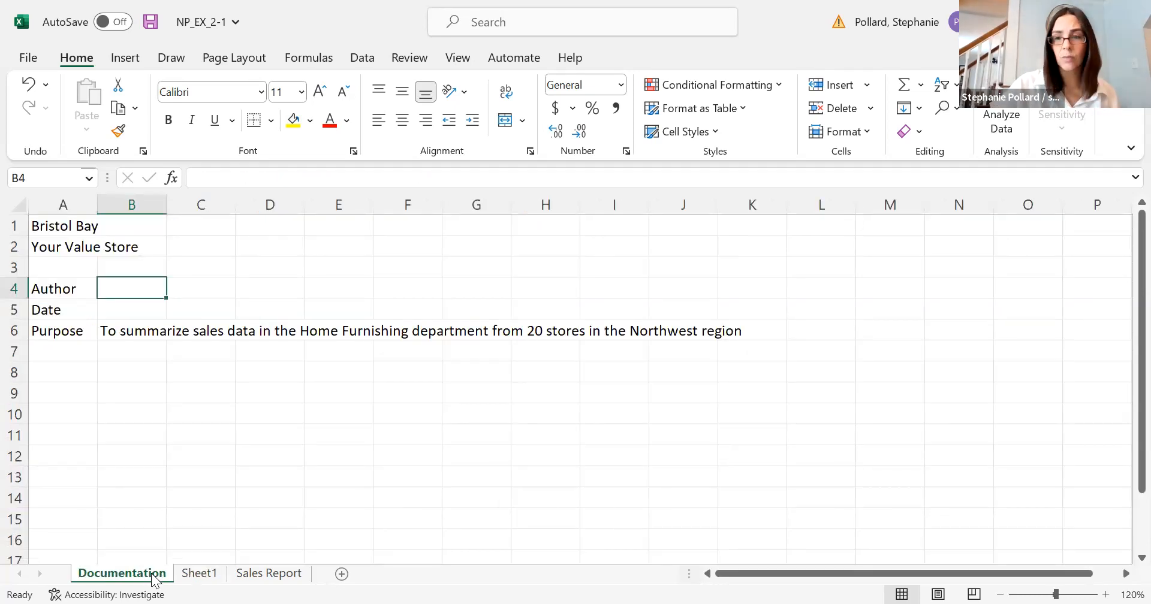
pyautogui.click(247, 575)
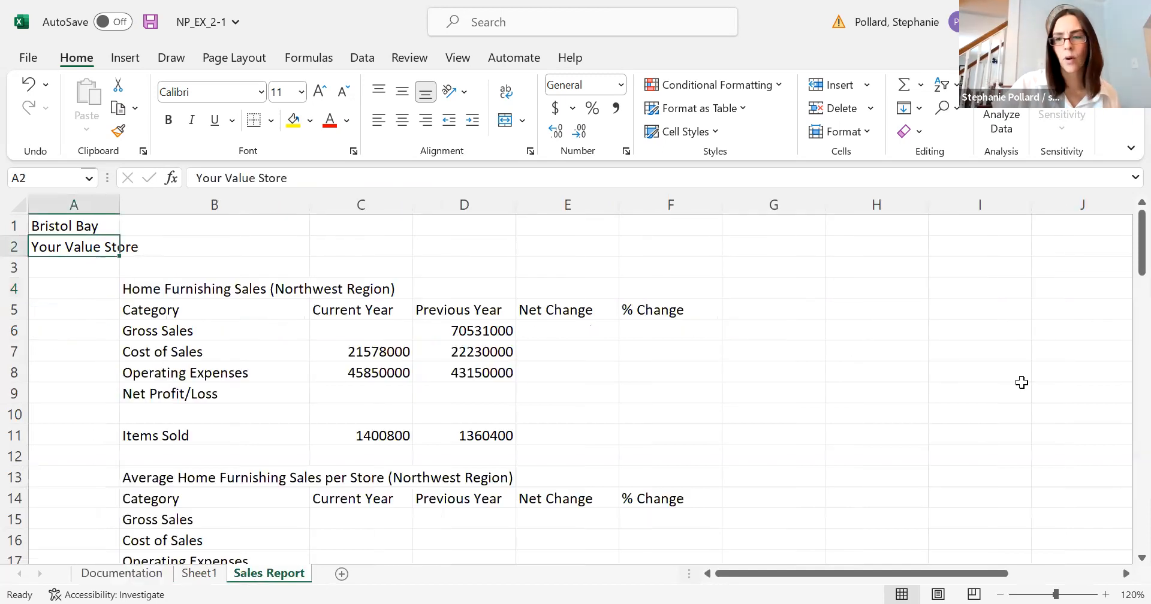
pyautogui.moveTo(1141, 266)
pyautogui.mouseDown()
pyautogui.moveTo(1124, 337)
pyautogui.moveTo(1125, 566)
pyautogui.moveTo(1122, 274)
pyautogui.mouseUp()
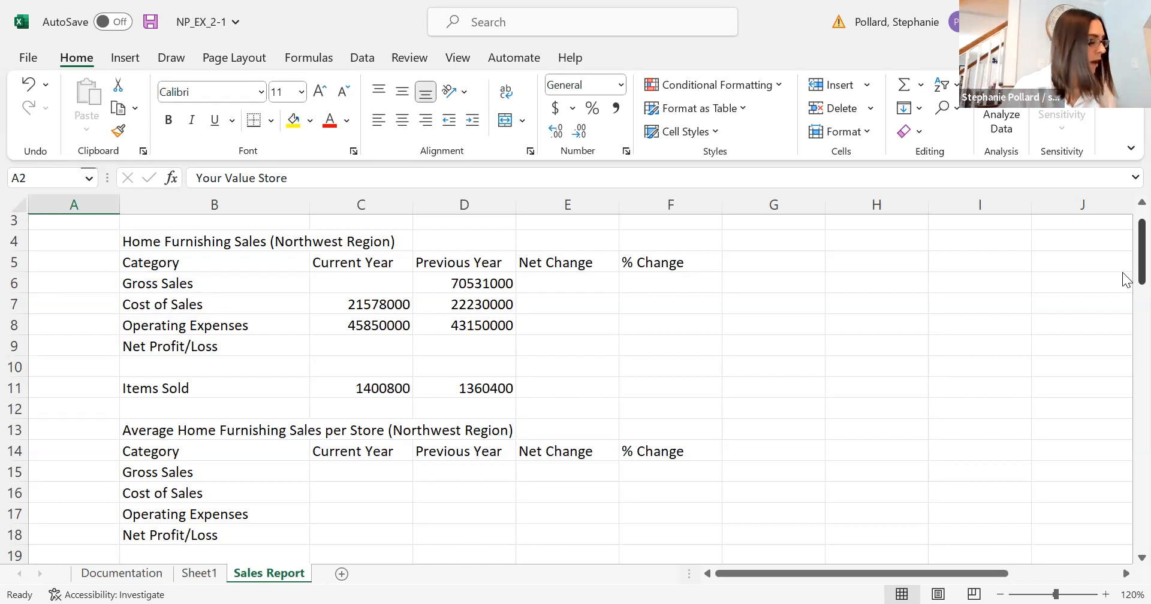
pyautogui.click(356, 283)
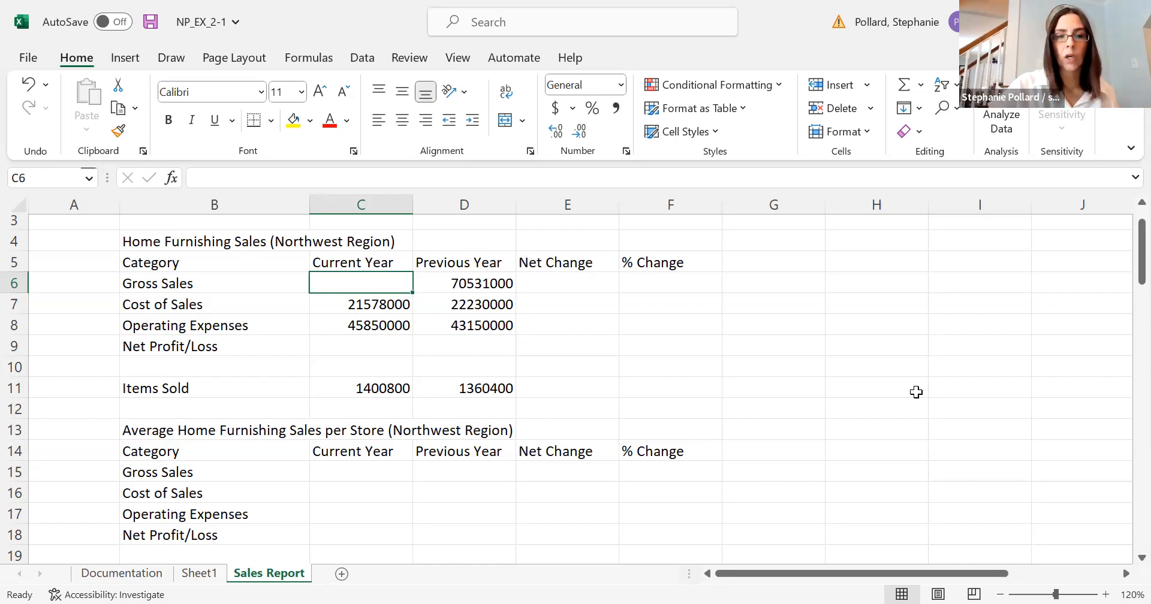
pyautogui.moveTo(1124, 283); pyautogui.dragTo(1125, 356)
pyautogui.moveTo(923, 571)
pyautogui.mouseDown()
pyautogui.moveTo(1034, 574)
pyautogui.moveTo(911, 576)
pyautogui.mouseUp()
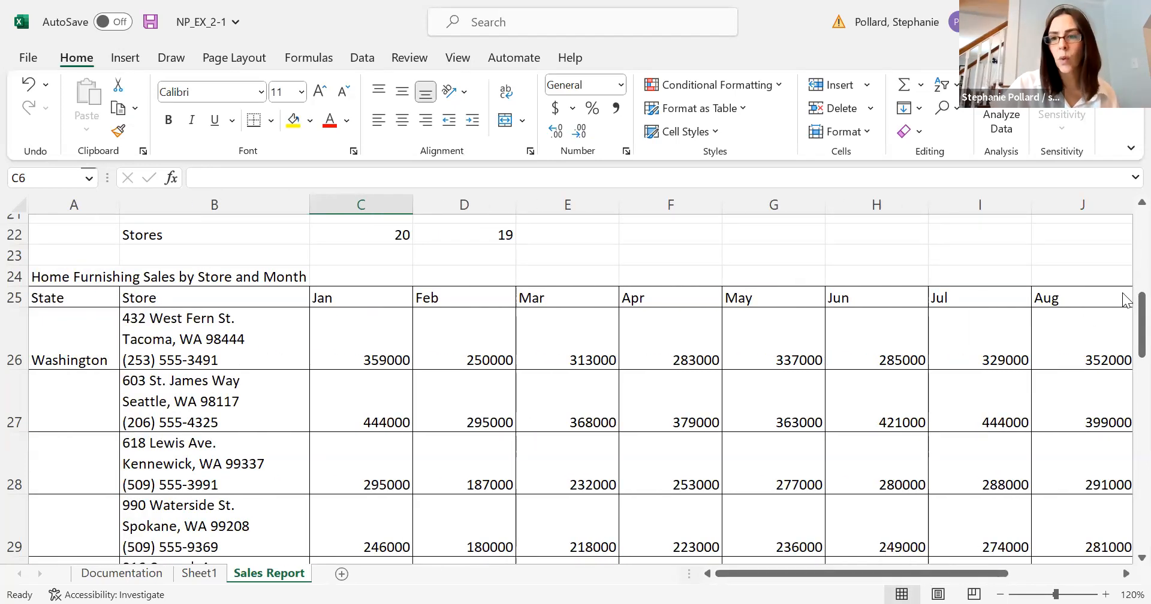
pyautogui.moveTo(1126, 309); pyautogui.dragTo(1126, 310)
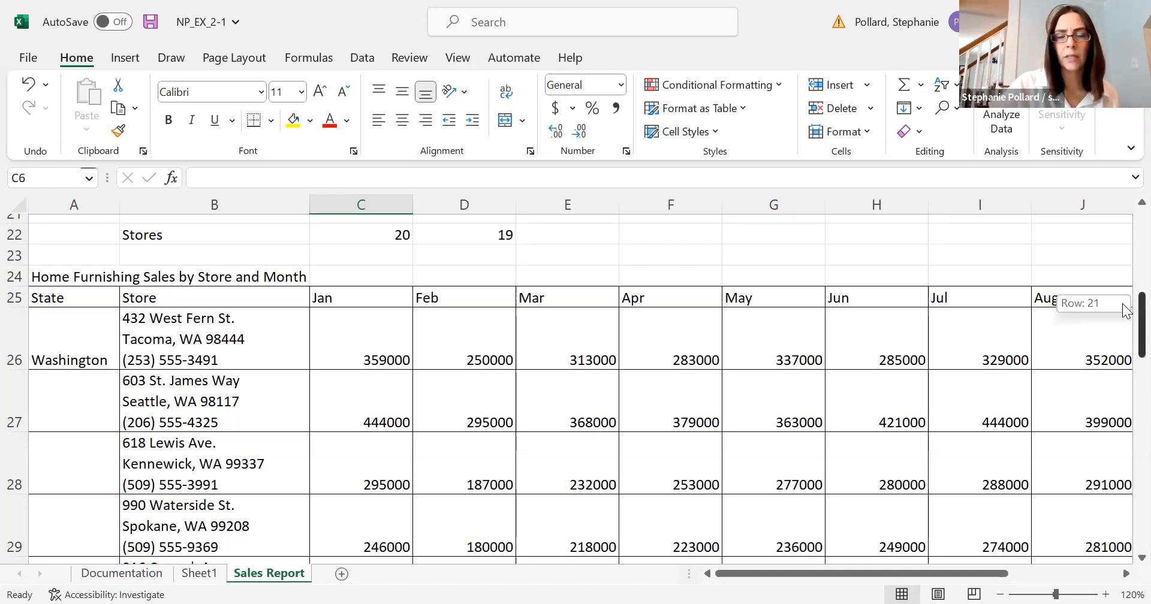
pyautogui.moveTo(1125, 308); pyautogui.dragTo(1127, 311)
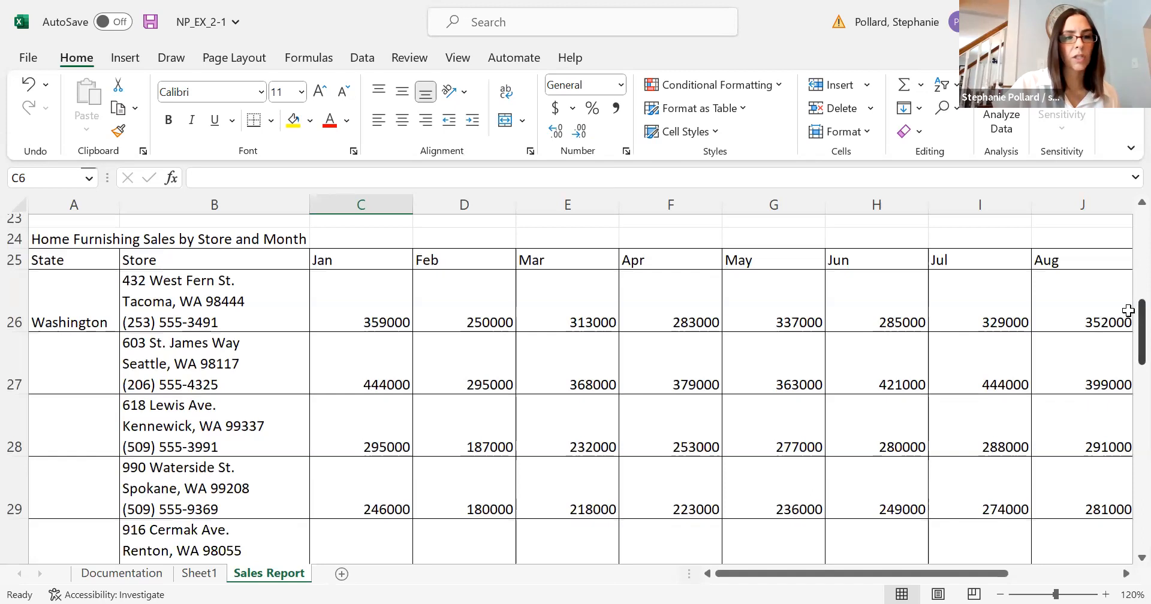
pyautogui.moveTo(1125, 333); pyautogui.dragTo(1125, 412)
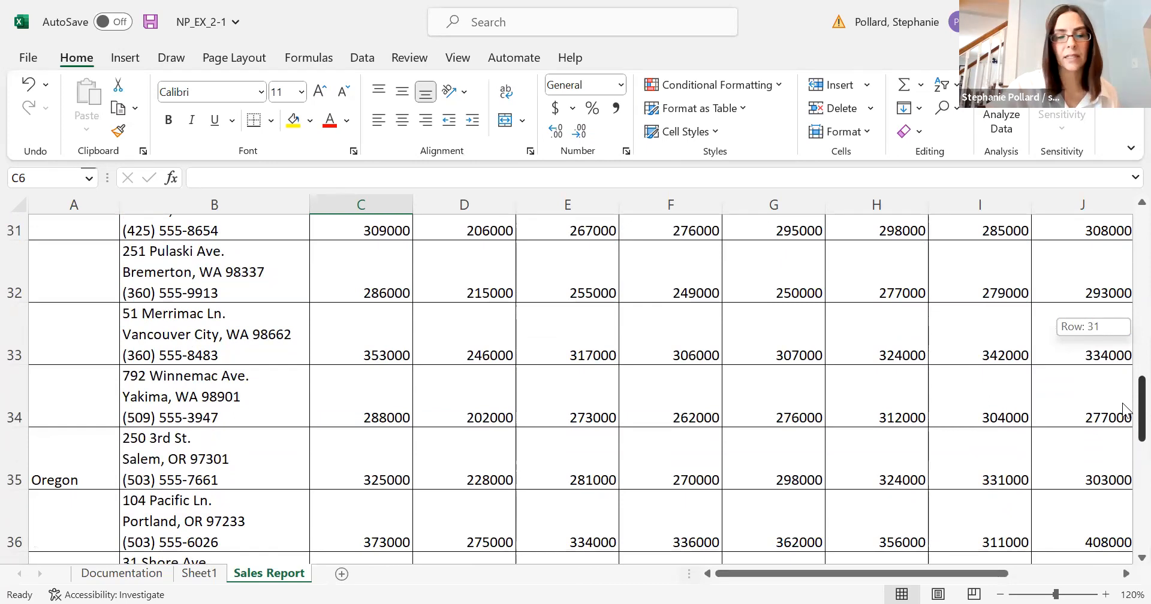
pyautogui.moveTo(1125, 411); pyautogui.dragTo(1124, 243)
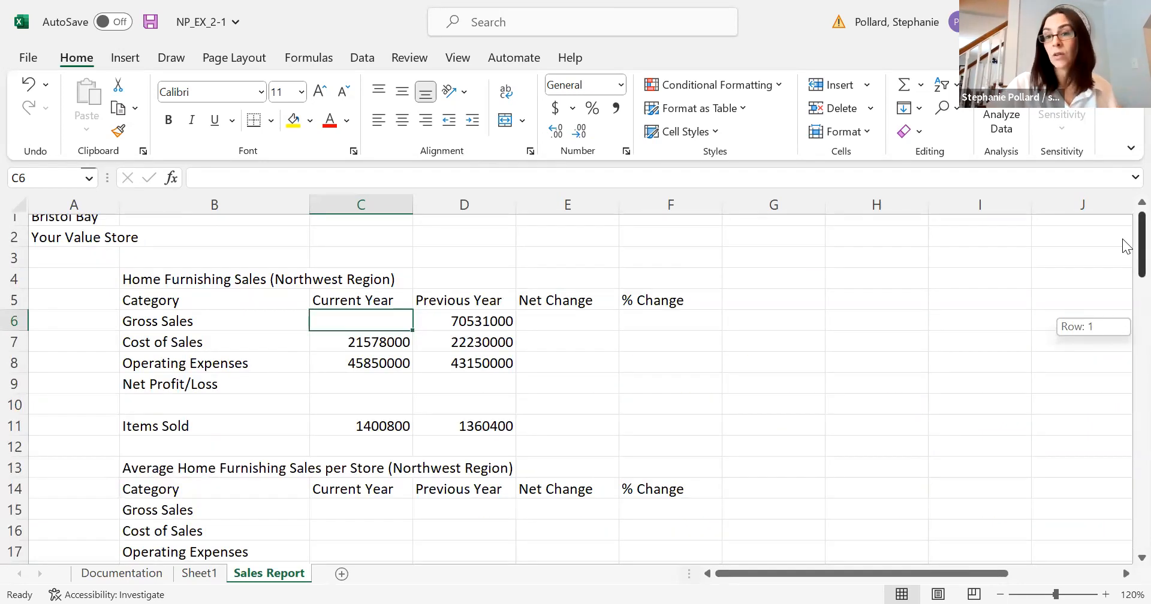
pyautogui.moveTo(1122, 239); pyautogui.dragTo(1122, 316)
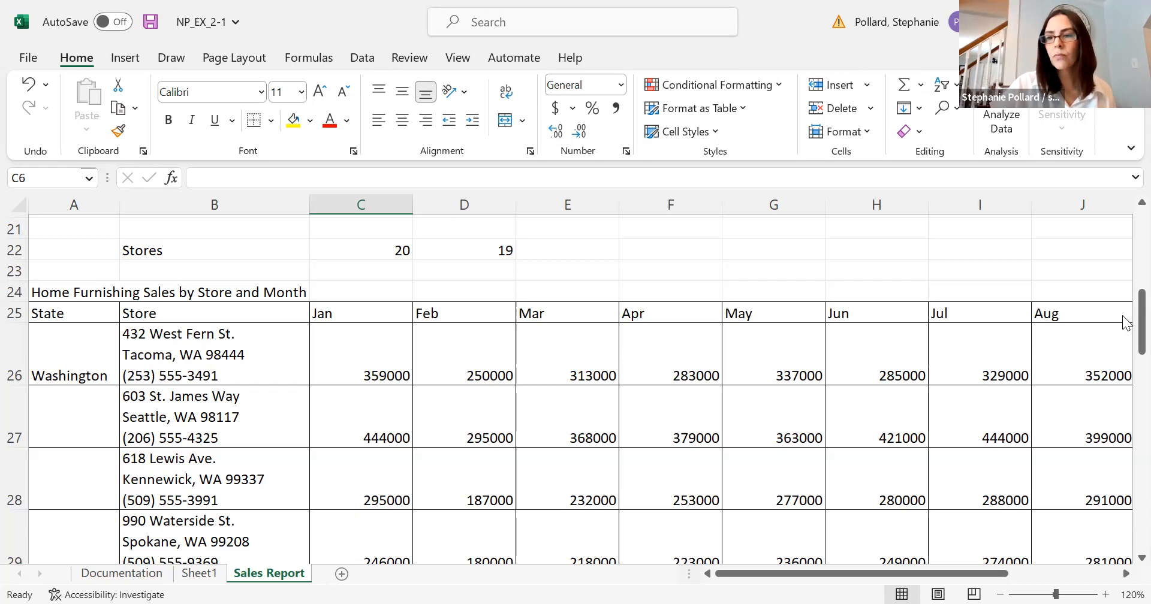
pyautogui.moveTo(1142, 321); pyautogui.dragTo(1122, 254)
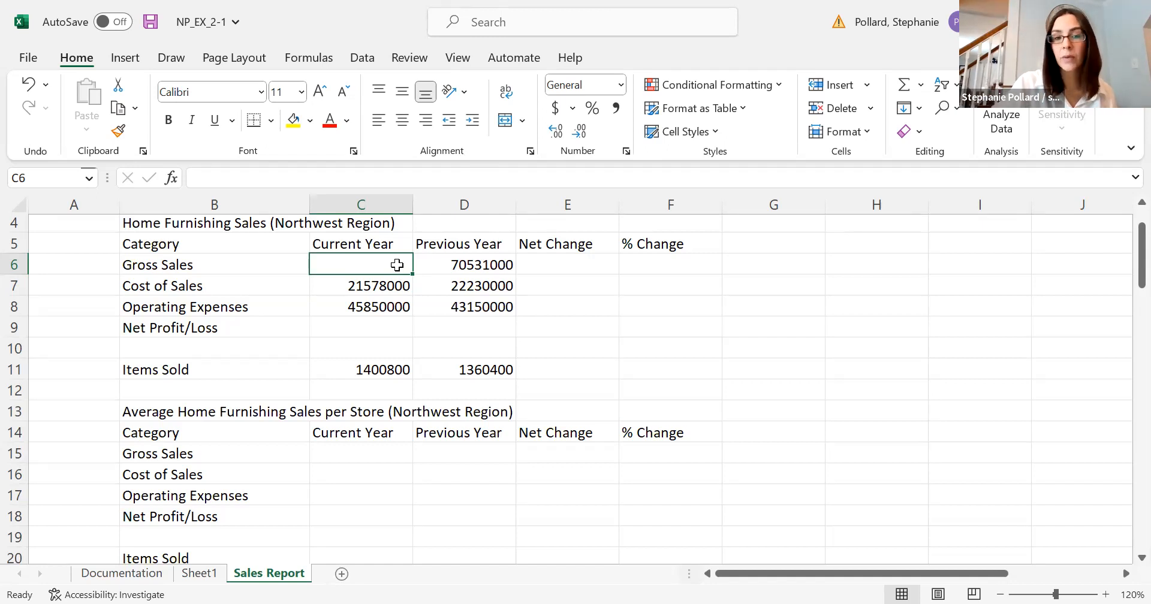
# Step: Total the current year's gross sales in C6 with =SUM(C26:N45), covering all stores and months
pyautogui.write('=')
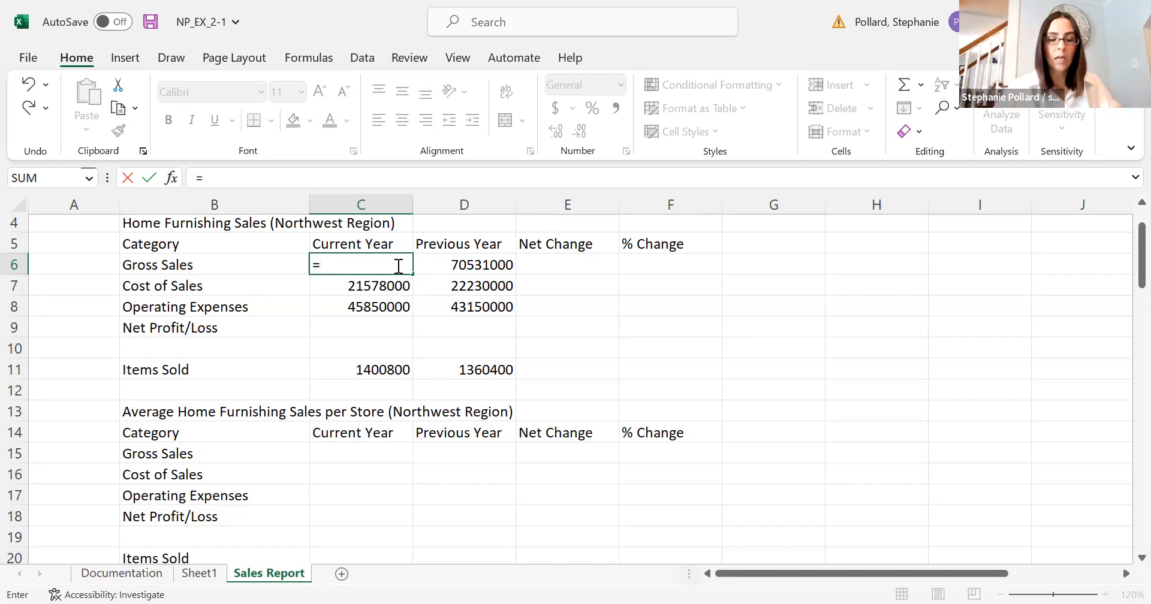
pyautogui.write('su')
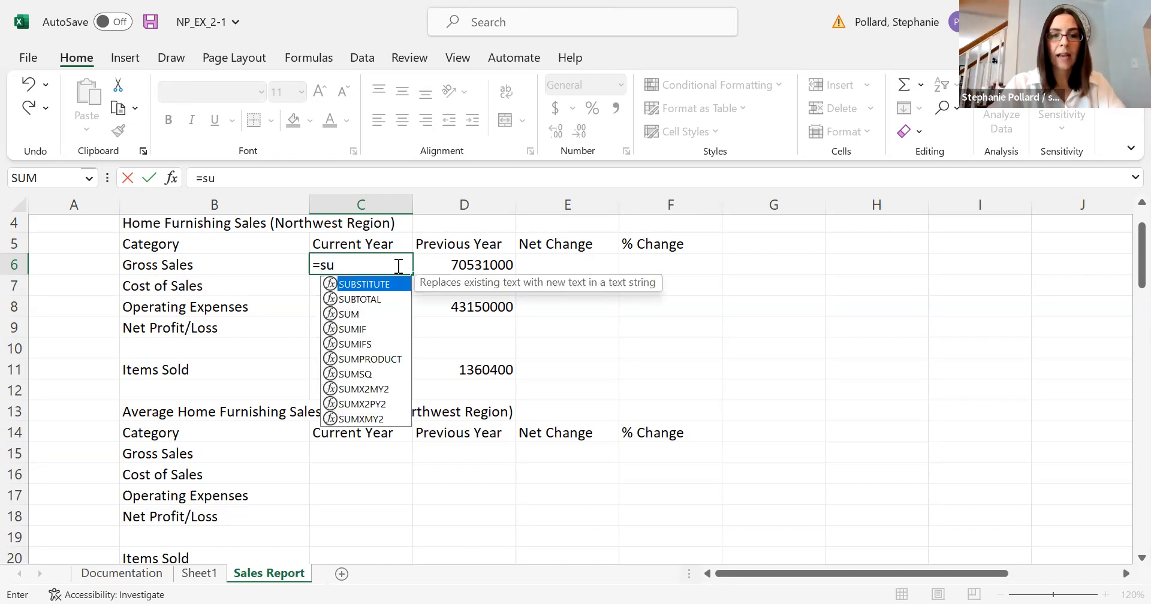
pyautogui.write('m')
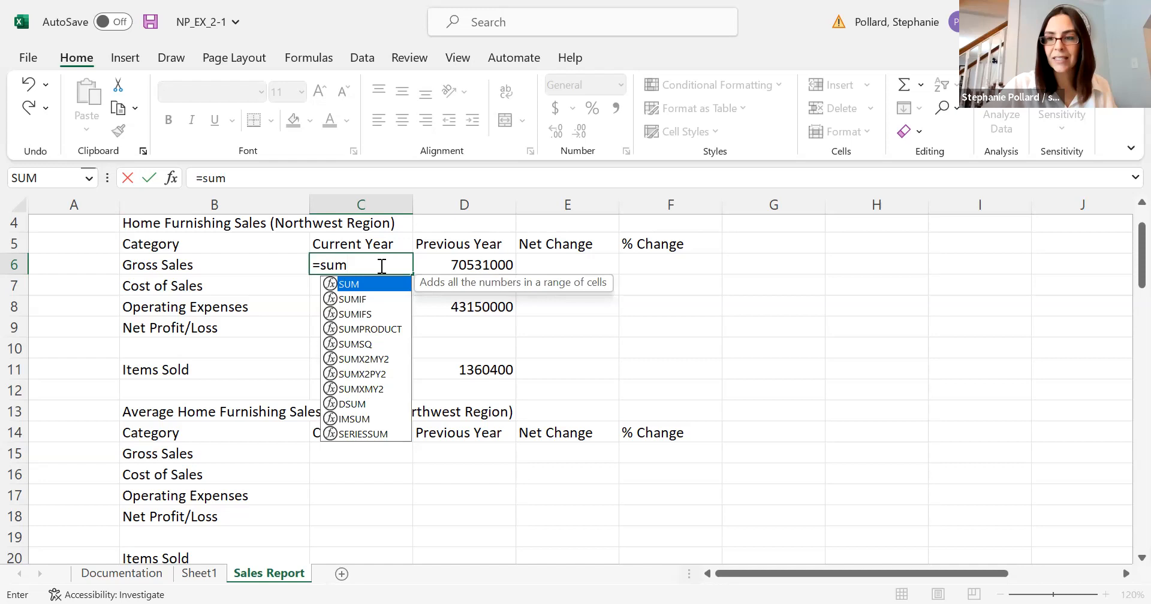
pyautogui.doubleClick(349, 283)
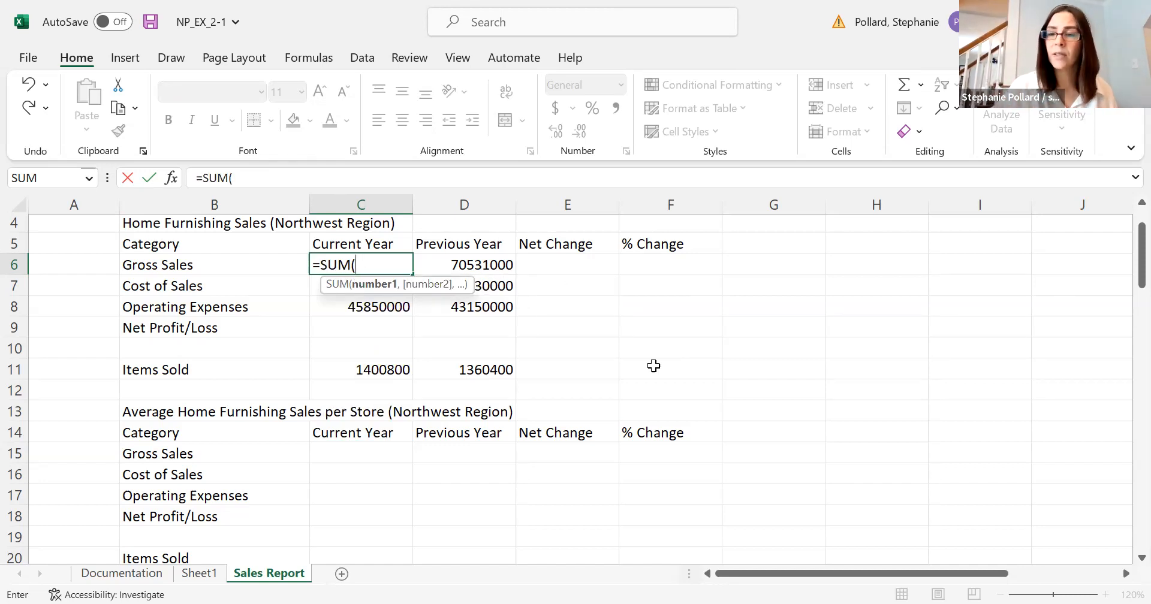
pyautogui.moveTo(1125, 273); pyautogui.dragTo(1126, 347)
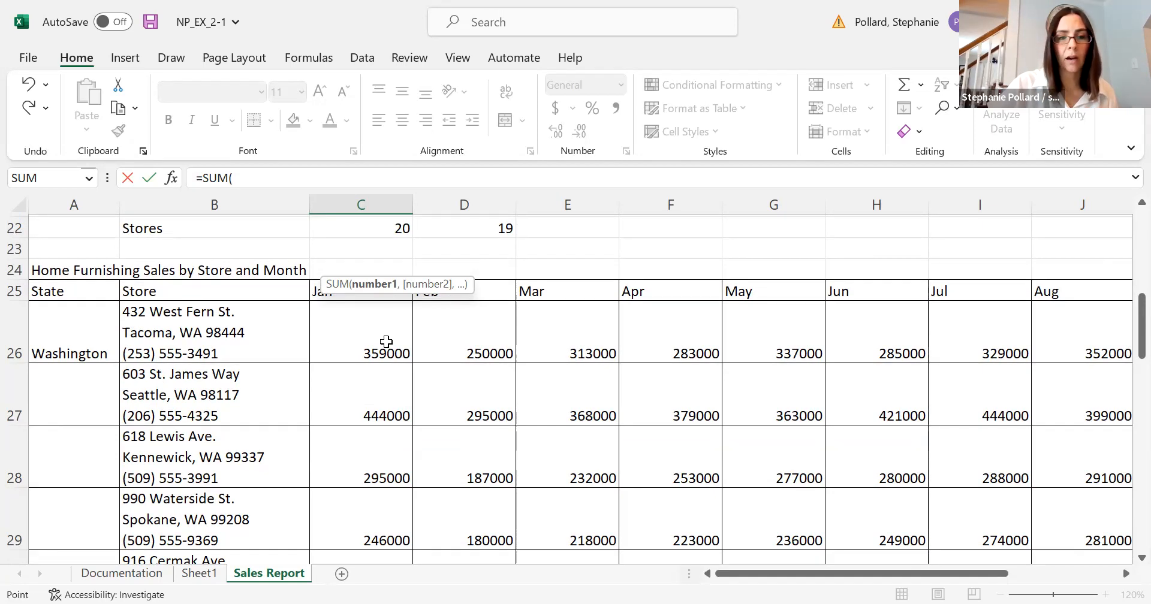
pyautogui.click(387, 342)
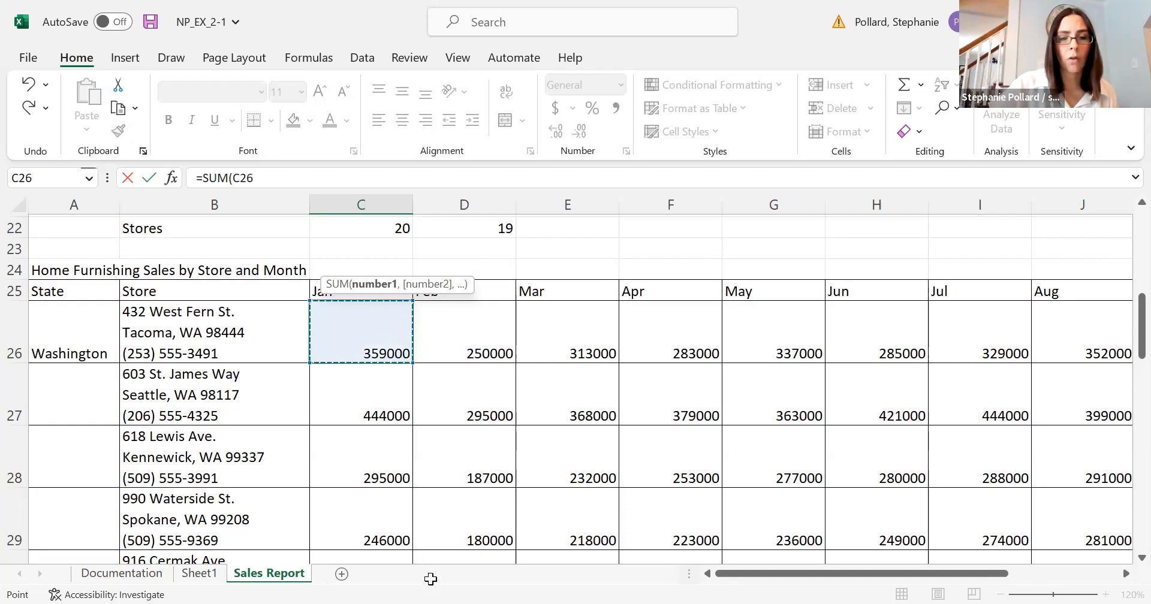
pyautogui.moveTo(430, 580); pyautogui.dragTo(430, 466)
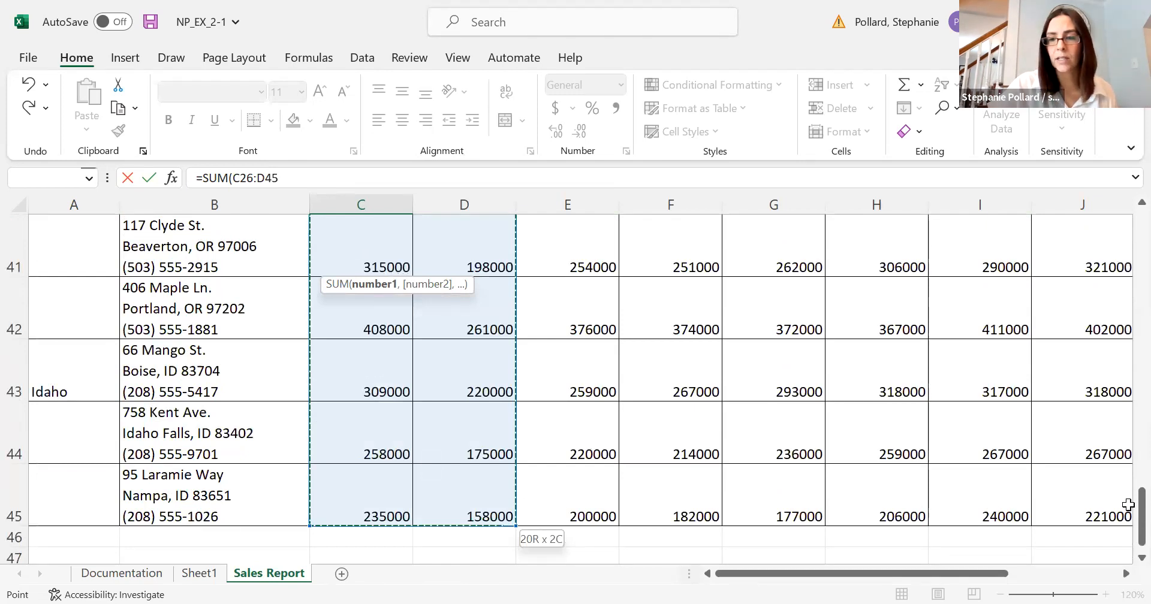
pyautogui.moveTo(1129, 506); pyautogui.dragTo(1025, 507)
pyautogui.moveTo(1140, 513); pyautogui.dragTo(1124, 213)
pyautogui.moveTo(951, 575); pyautogui.dragTo(691, 578)
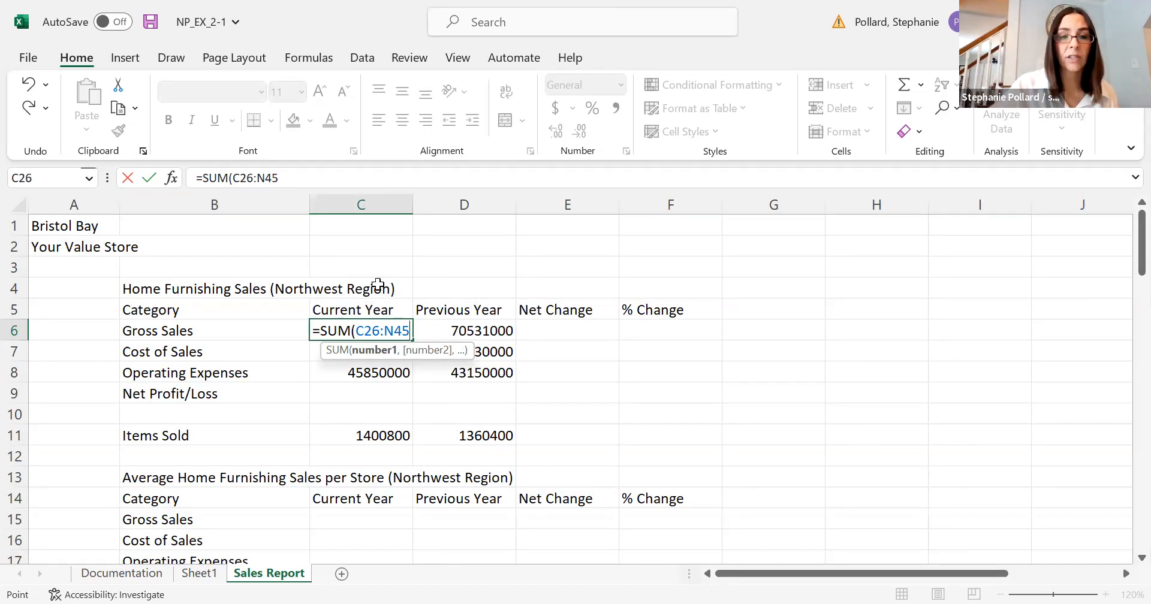
pyautogui.press('Return')
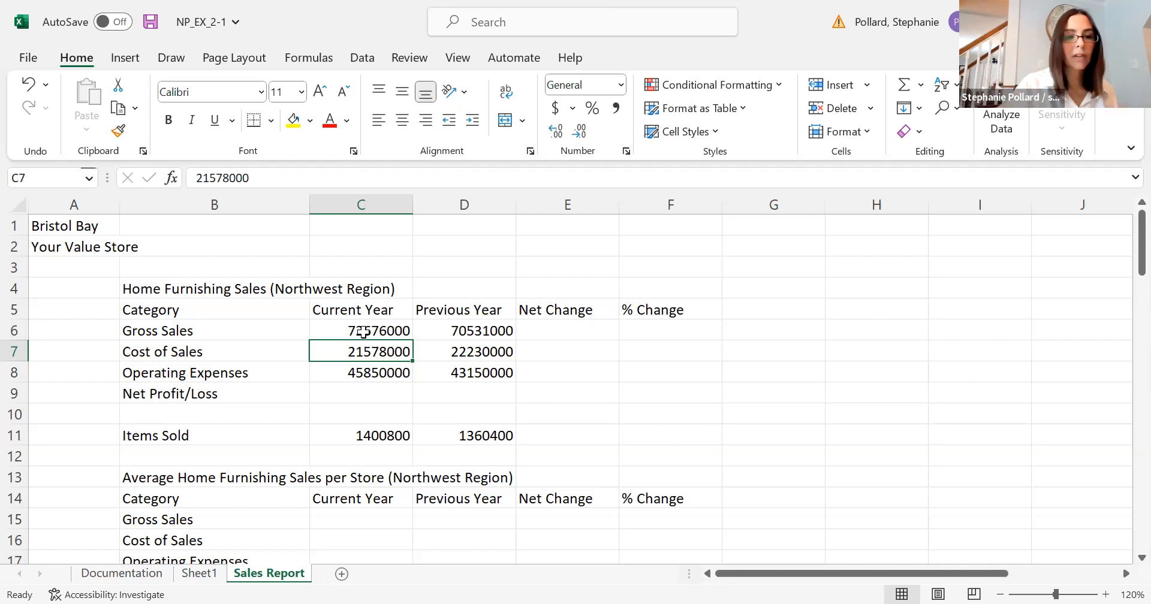
# Step: Calculate the current year's net profit/loss in C9 with =C6-C7-C8
pyautogui.click(357, 395)
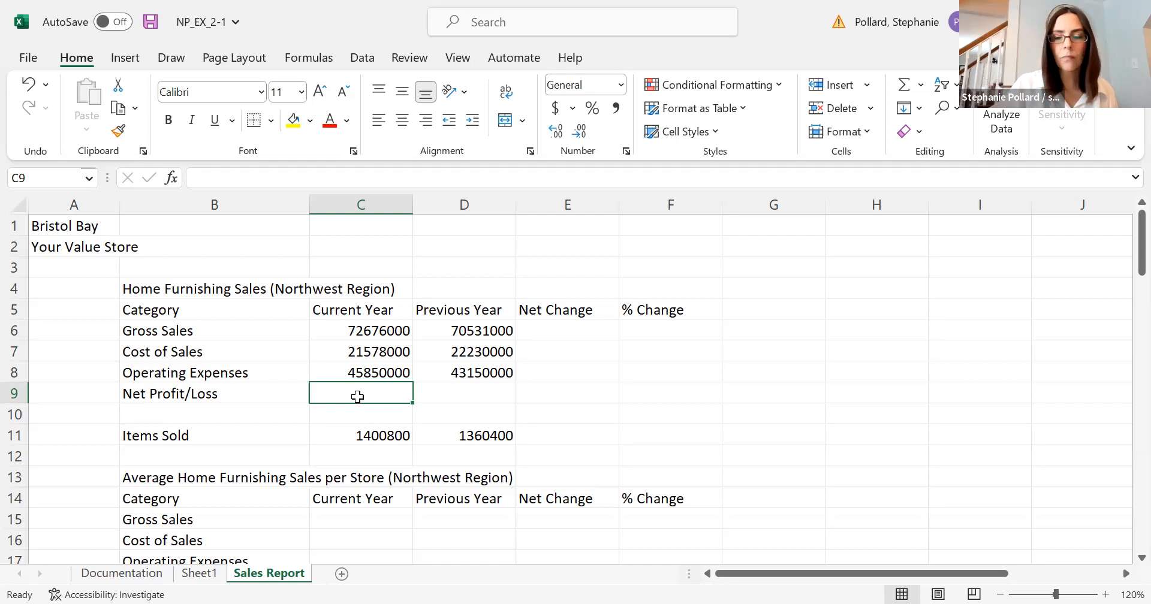
pyautogui.write('=')
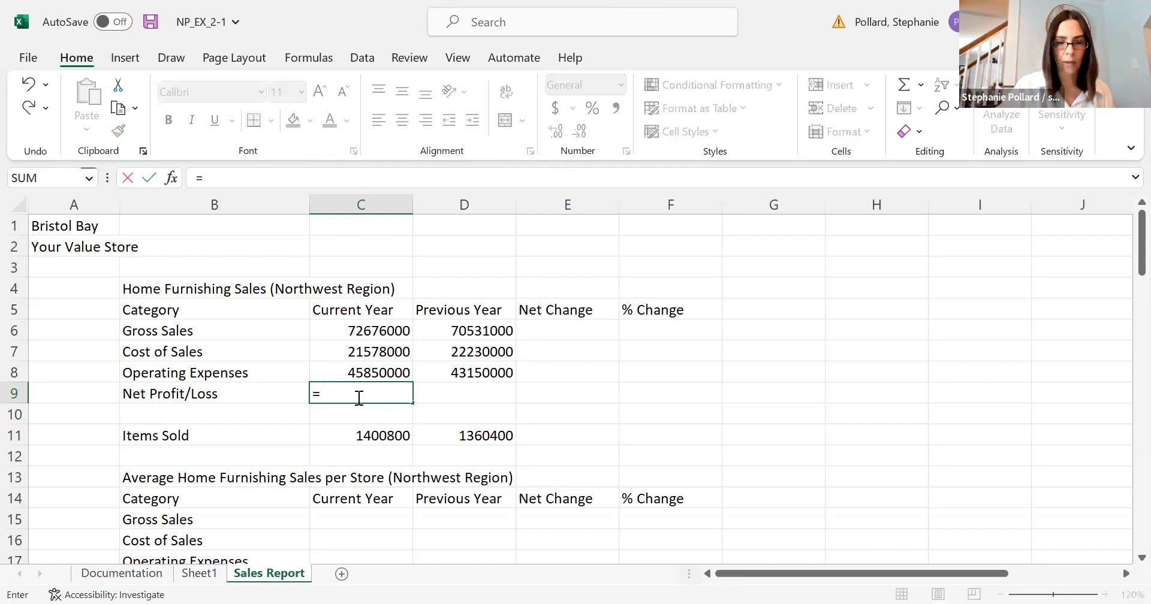
pyautogui.click(355, 331)
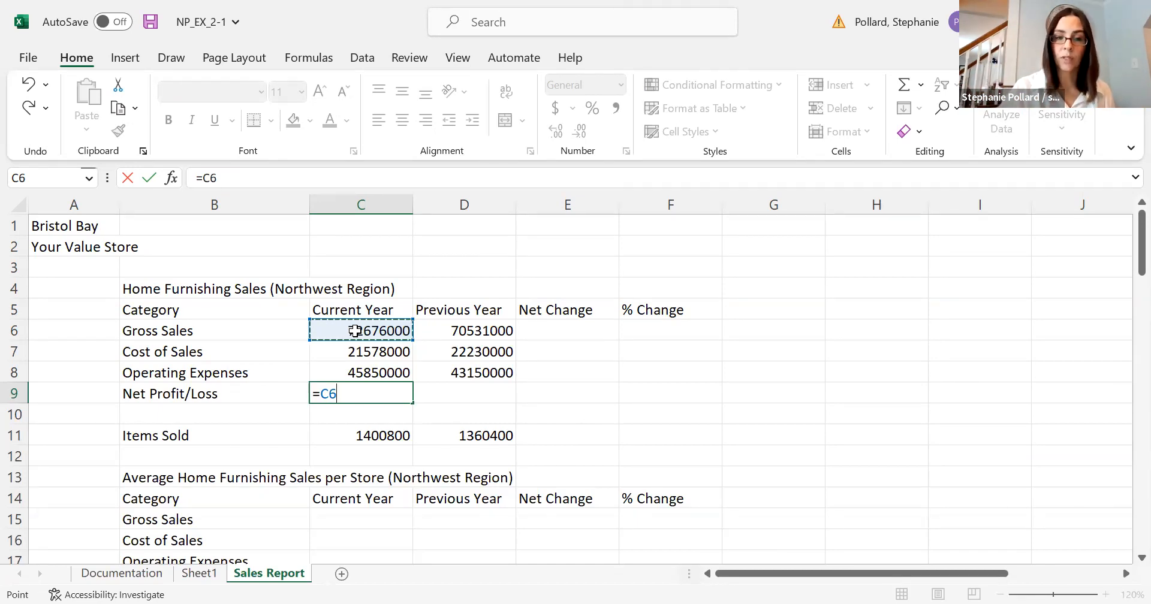
pyautogui.write('-')
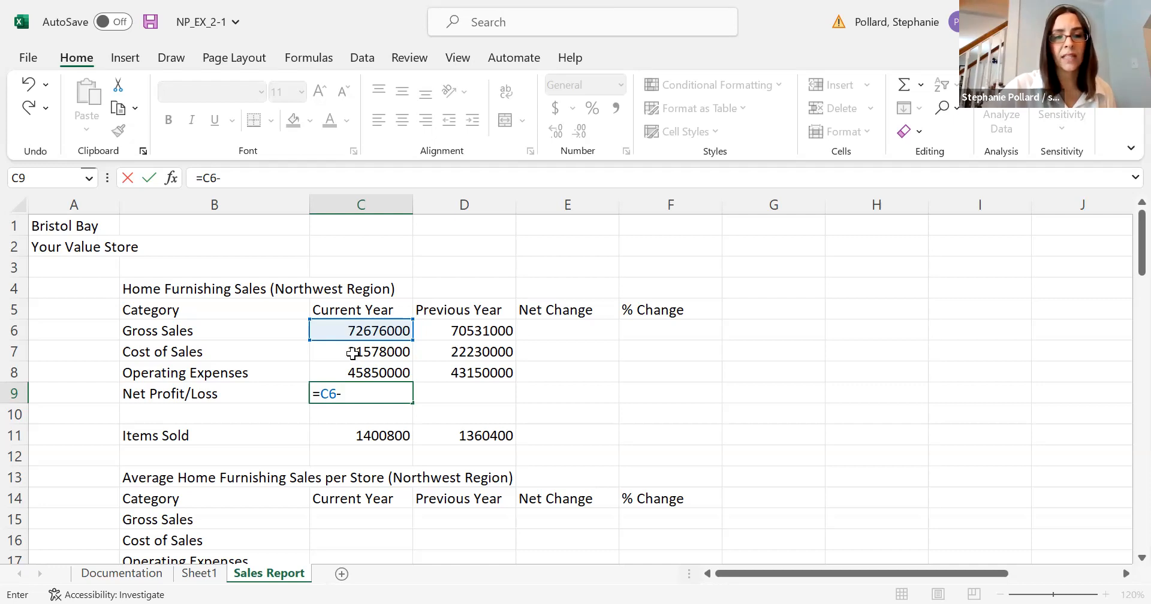
pyautogui.click(353, 354)
pyautogui.write('-')
pyautogui.click(352, 373)
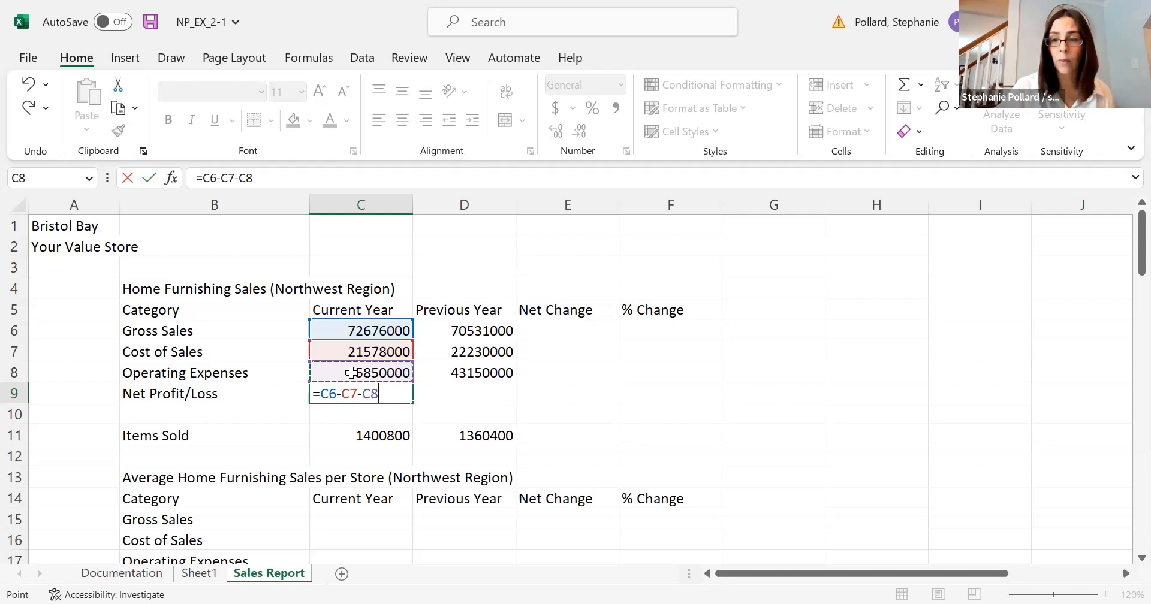
pyautogui.press('Return')
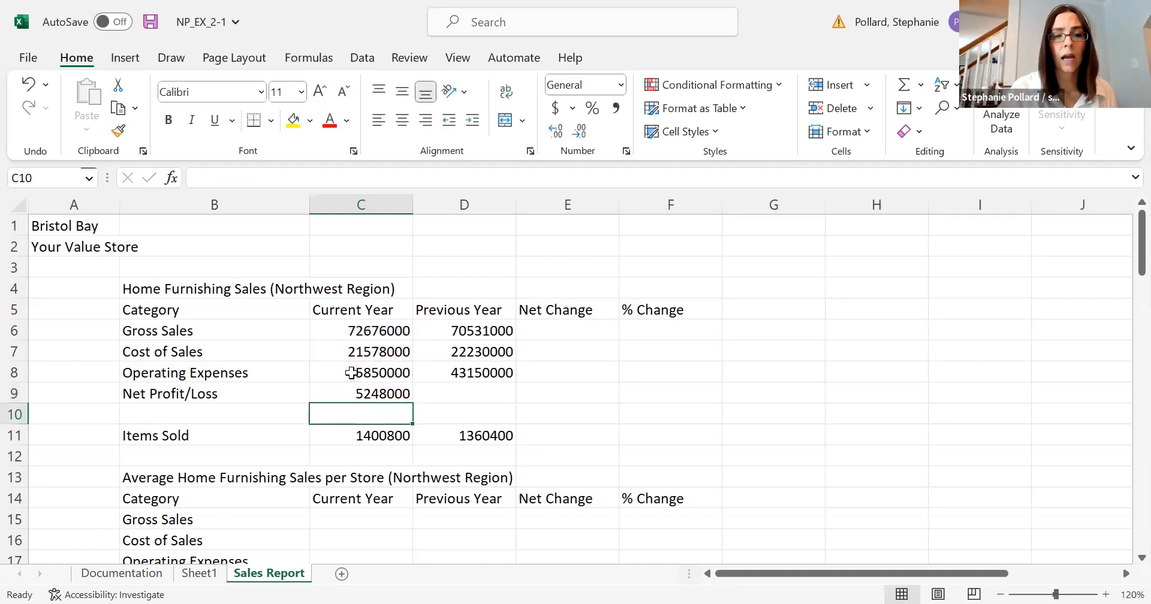
# Step: Replace the net profit/loss formula in C9 with =C6-(C7+C8), subtracting the combined cost of sales and operating expenses from gross sales
pyautogui.click(347, 394)
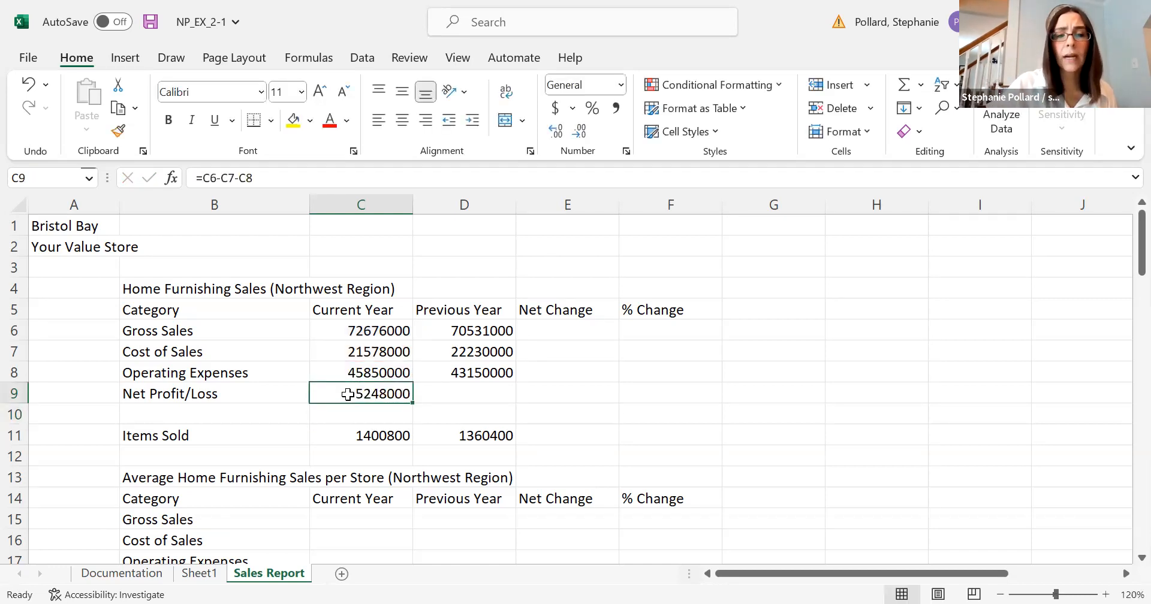
pyautogui.press('BackSpace')
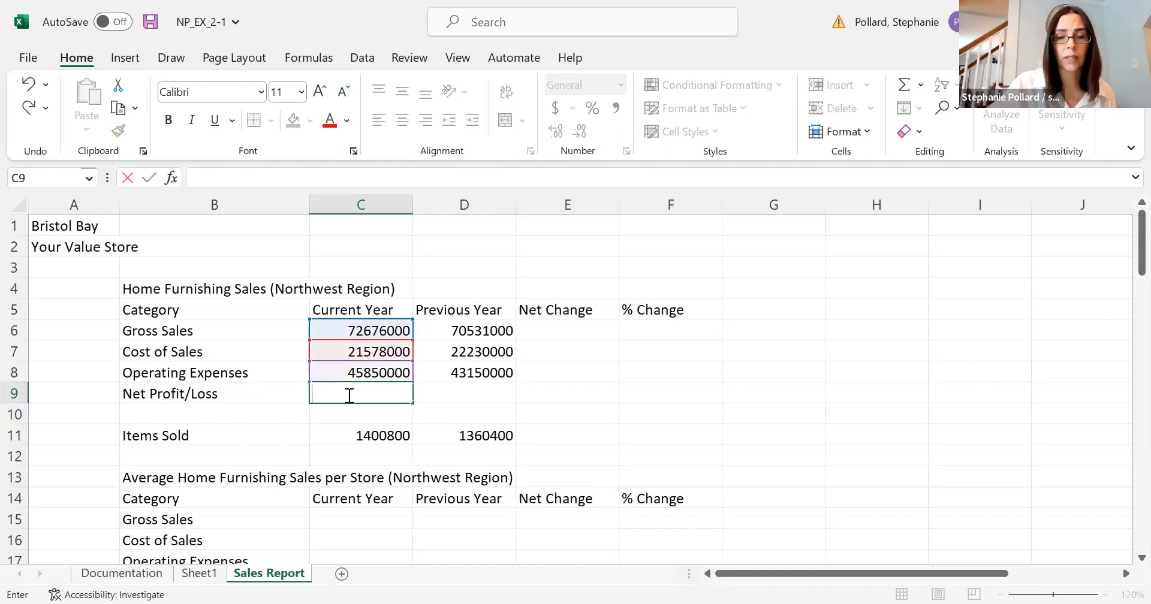
pyautogui.write('=')
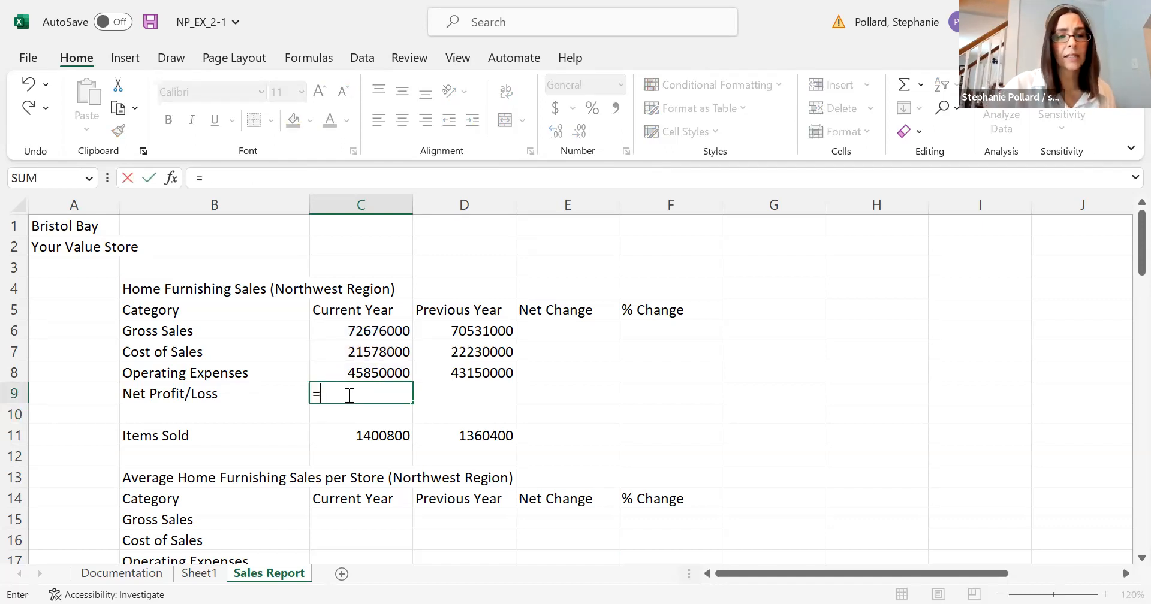
pyautogui.click(368, 330)
pyautogui.write('-')
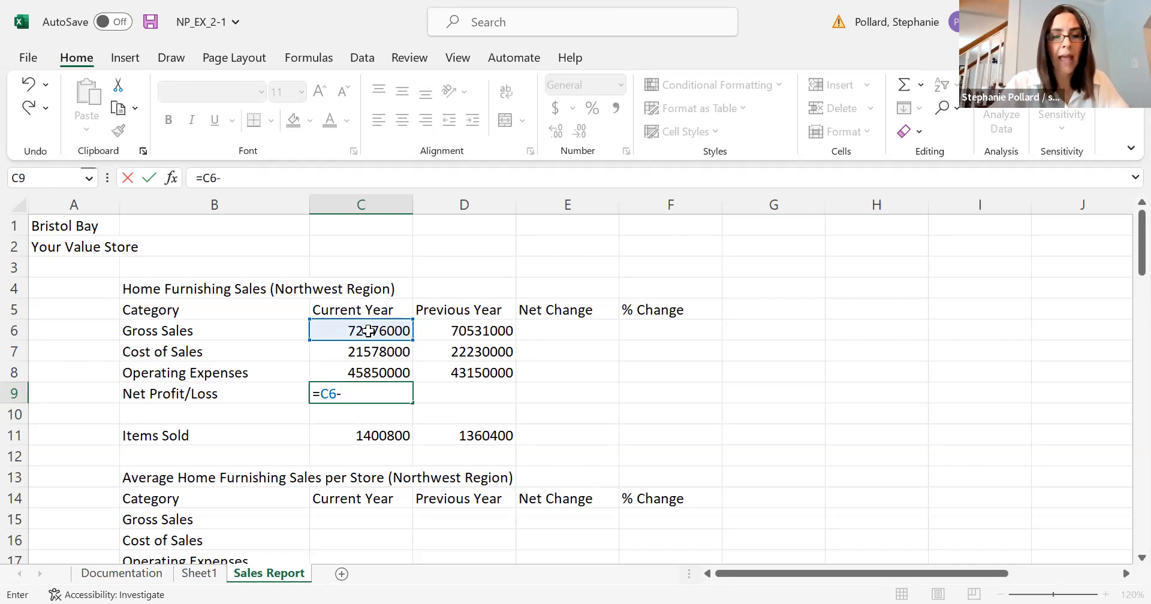
pyautogui.write('(')
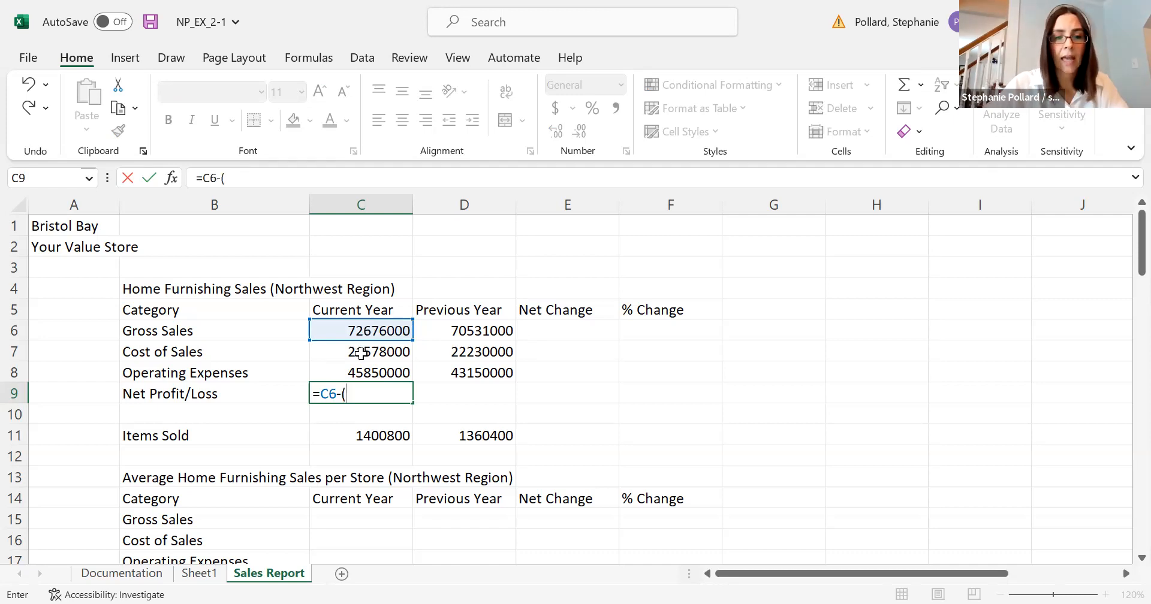
pyautogui.click(360, 354)
pyautogui.write('+')
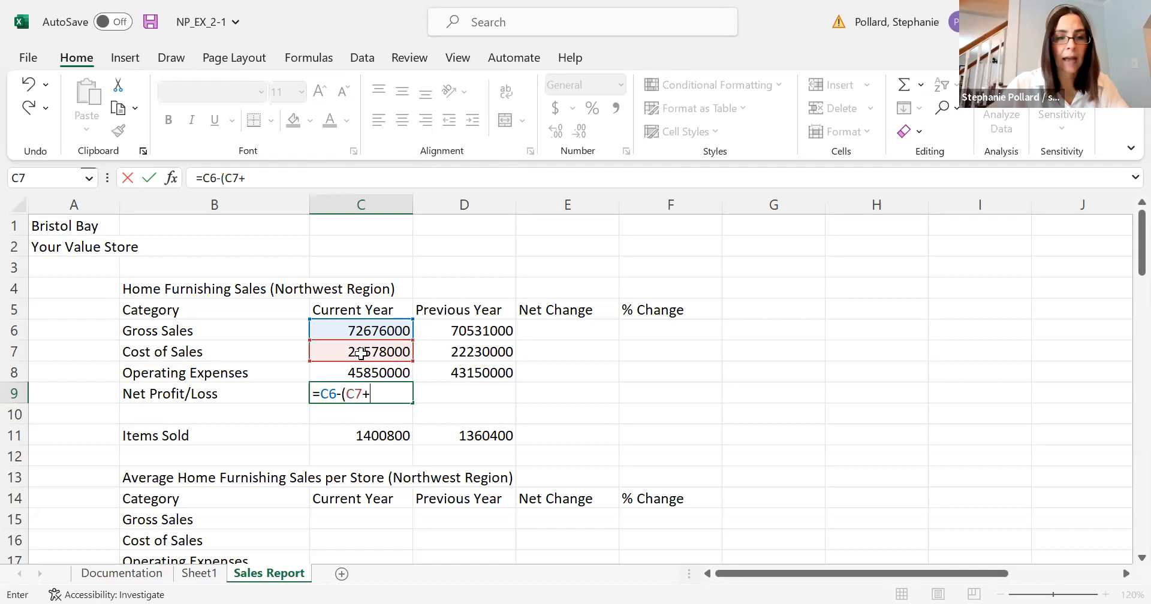
pyautogui.click(358, 374)
pyautogui.write(')')
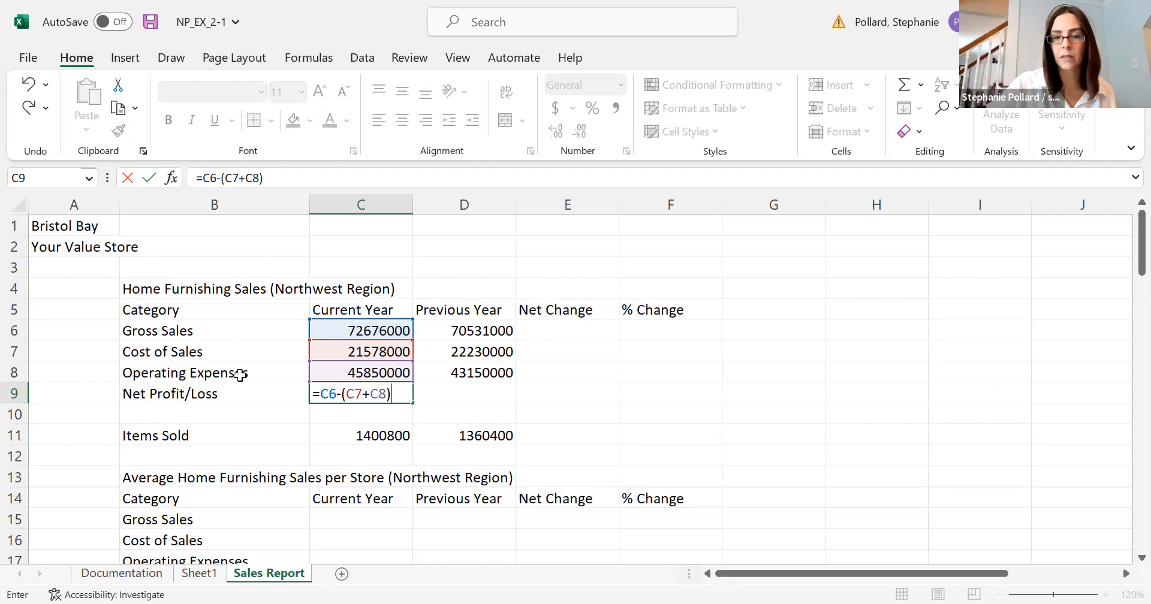
pyautogui.press('Return')
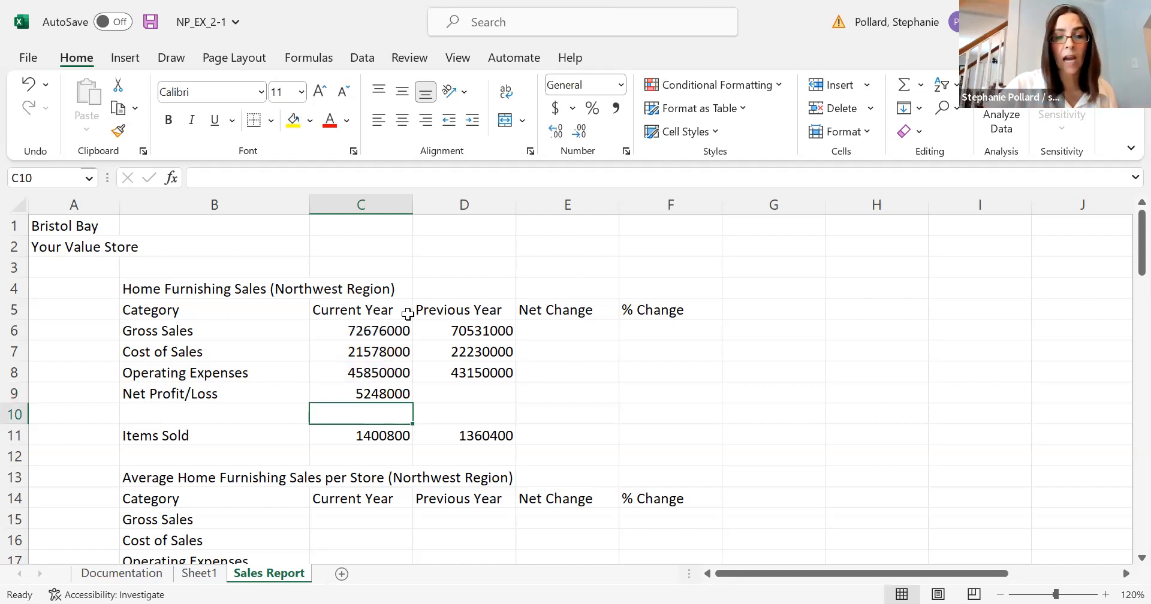
# Step: Copy the current year's net profit/loss formula from C9 into D9 for the previous year
pyautogui.click(400, 403)
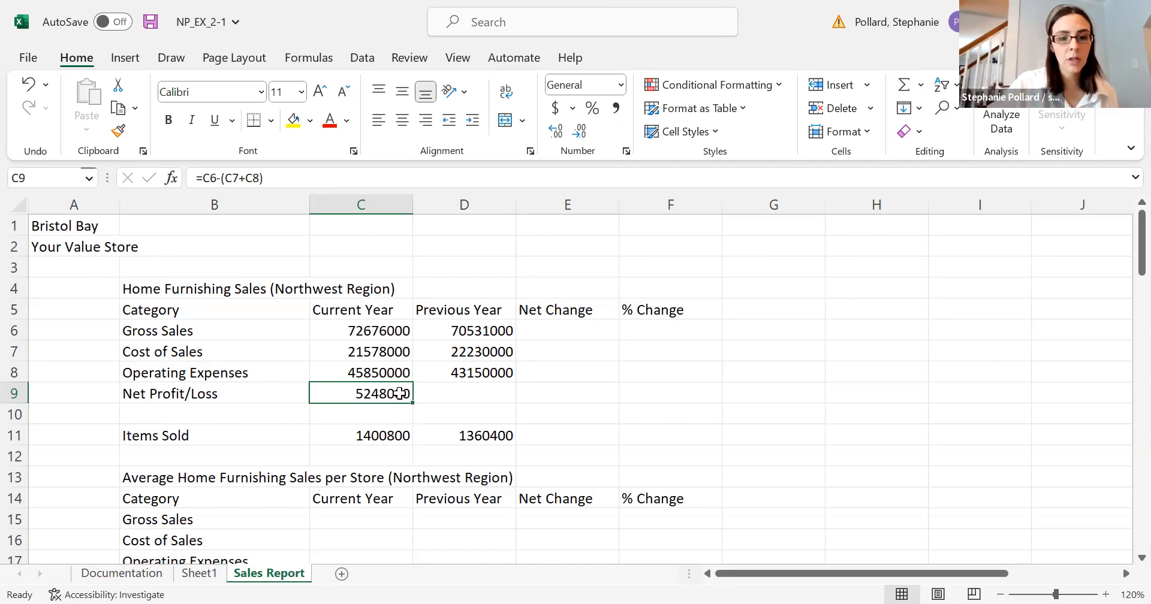
pyautogui.rightClick(399, 393)
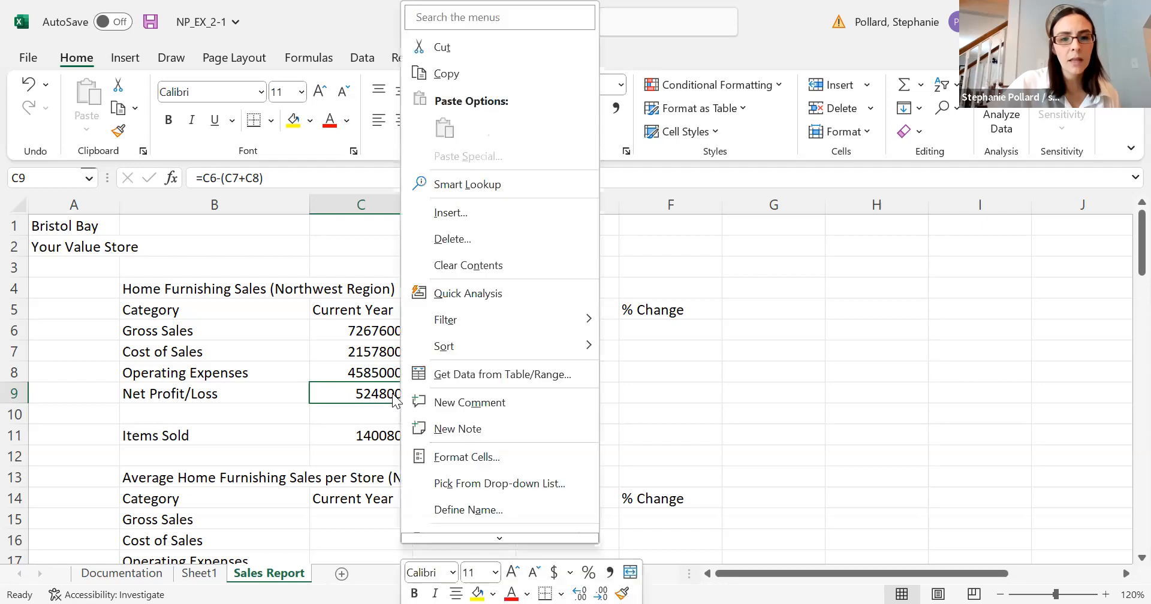
pyautogui.click(460, 74)
pyautogui.click(457, 394)
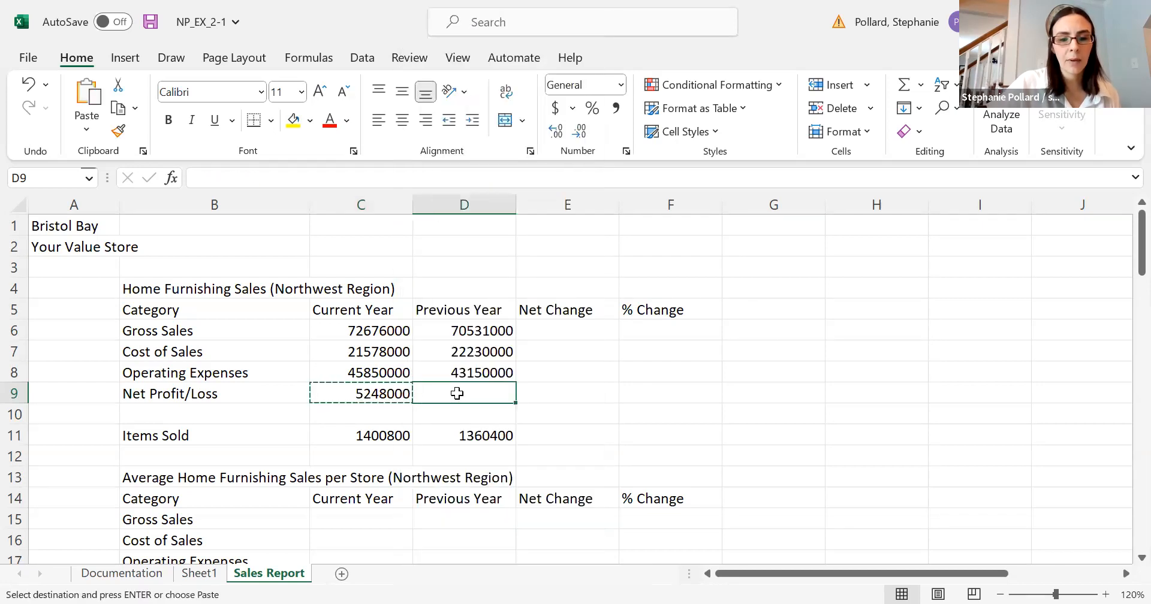
pyautogui.rightClick(457, 393)
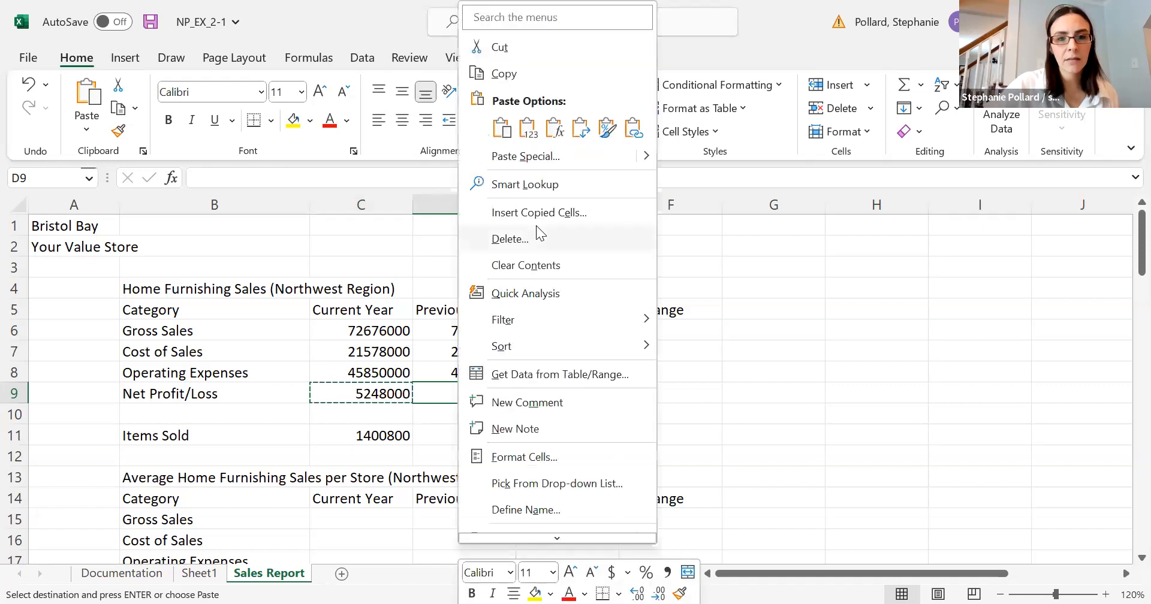
pyautogui.click(501, 127)
pyautogui.click(563, 379)
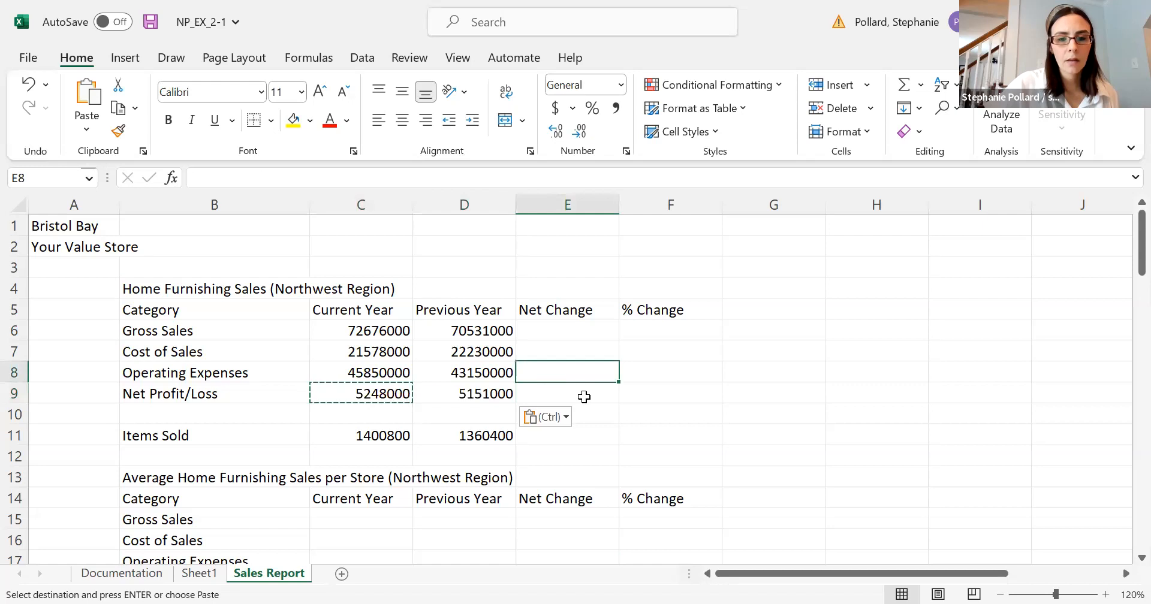
pyautogui.doubleClick(585, 395)
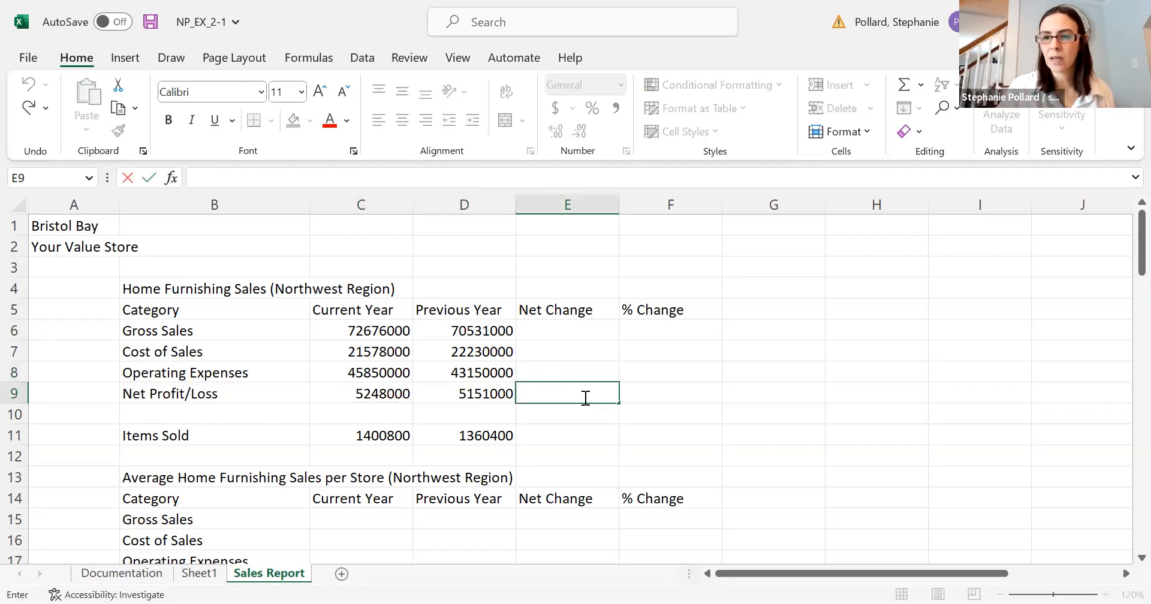
# Step: Compare the net profit/loss formulas in C9 and D9 to check their relative cell references
pyautogui.click(395, 396)
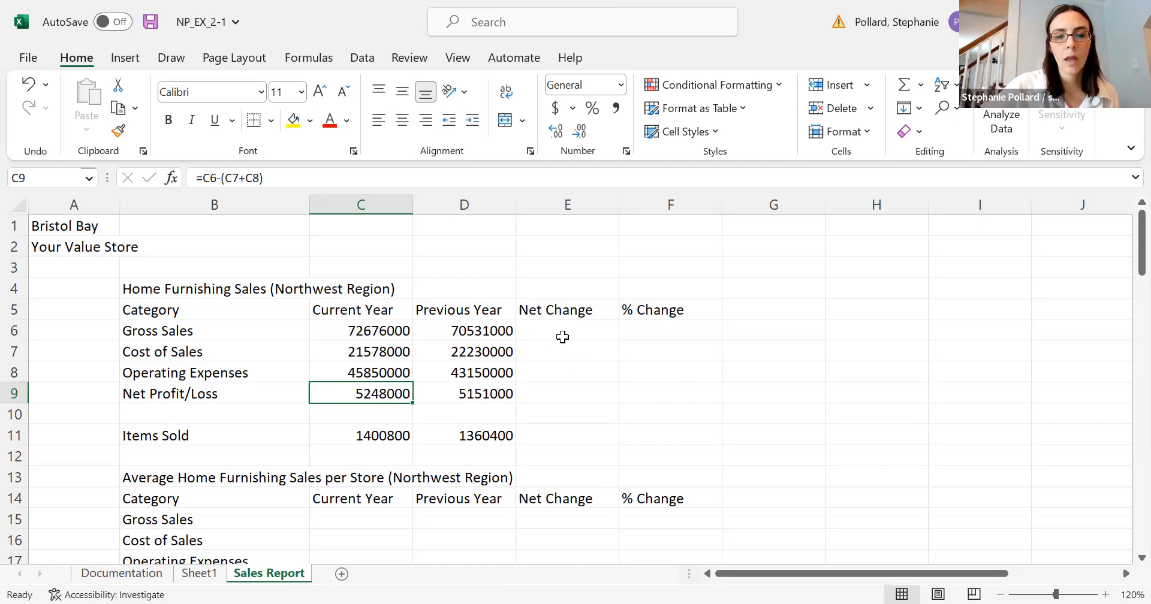
pyautogui.click(479, 400)
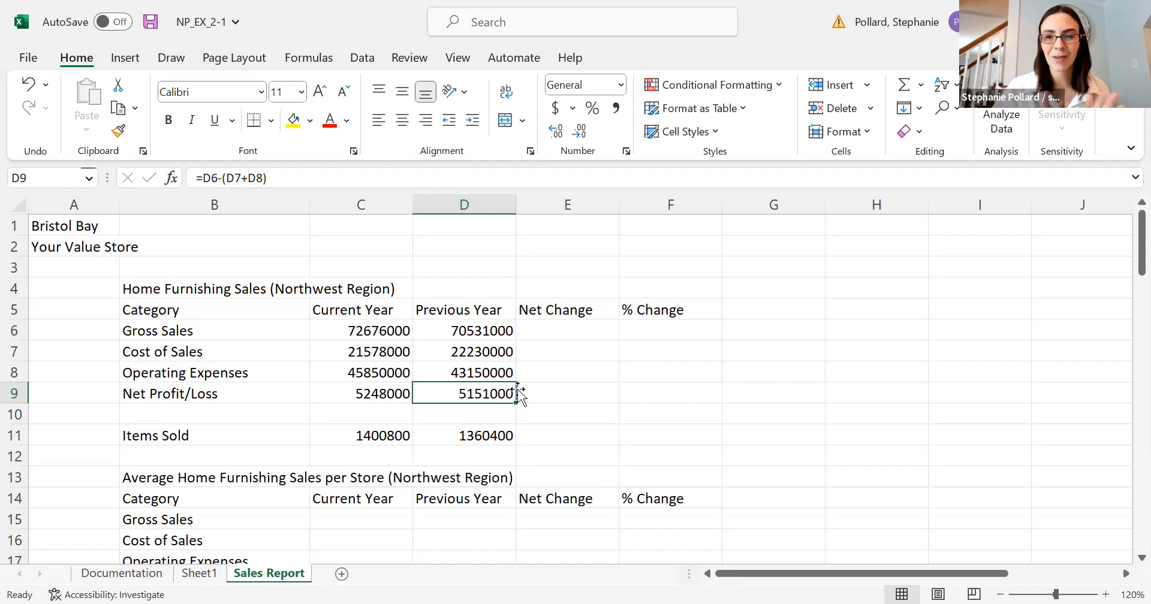
pyautogui.click(574, 413)
pyautogui.click(492, 393)
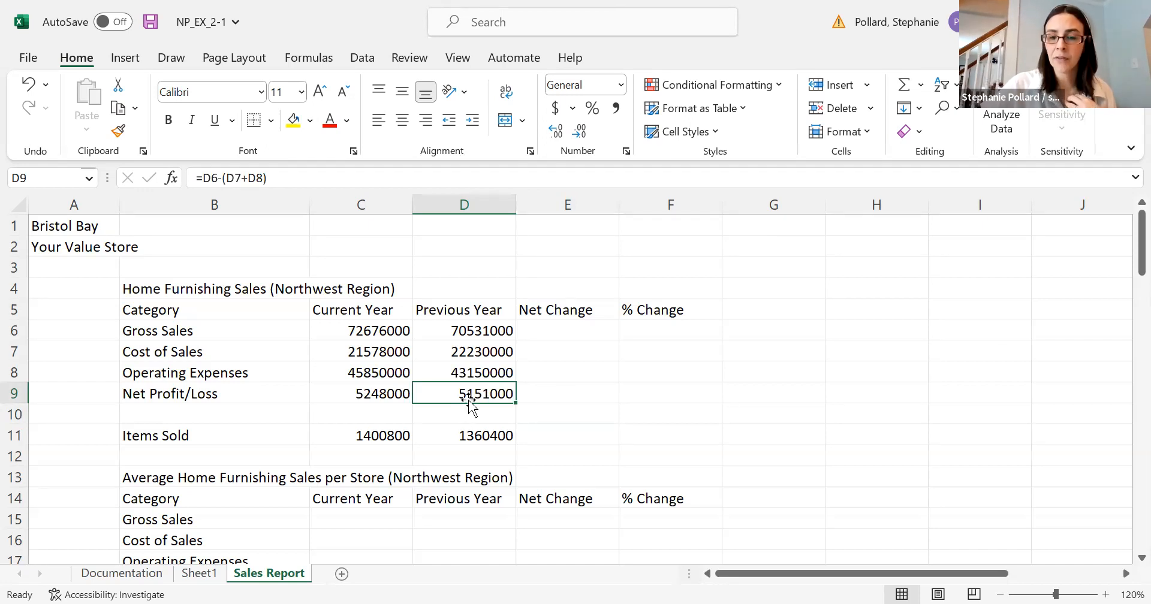
pyautogui.click(400, 395)
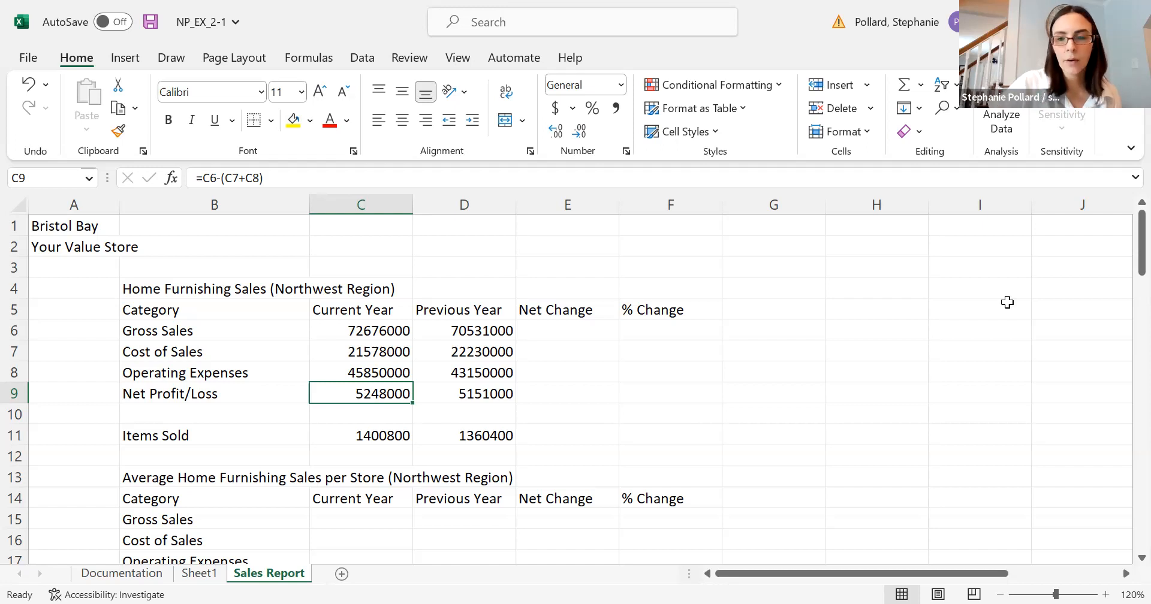
# Step: Calculate the current year's average gross sales per store in C15 with =C6/C22
pyautogui.moveTo(1142, 268)
pyautogui.mouseDown()
pyautogui.moveTo(1124, 268)
pyautogui.moveTo(1124, 282)
pyautogui.mouseUp()
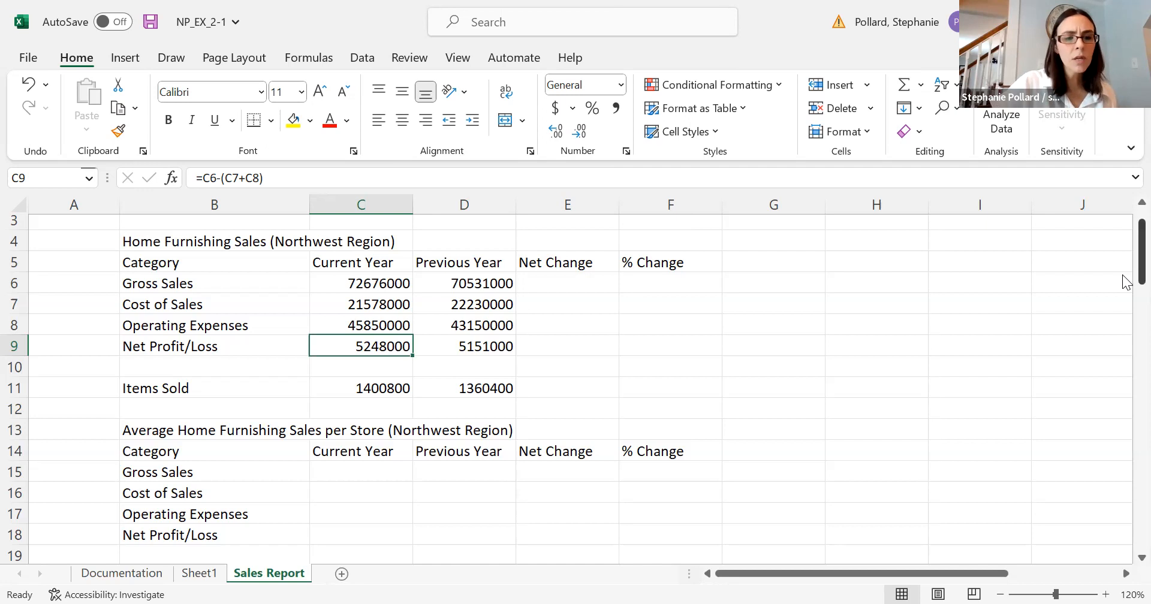
pyautogui.click(359, 469)
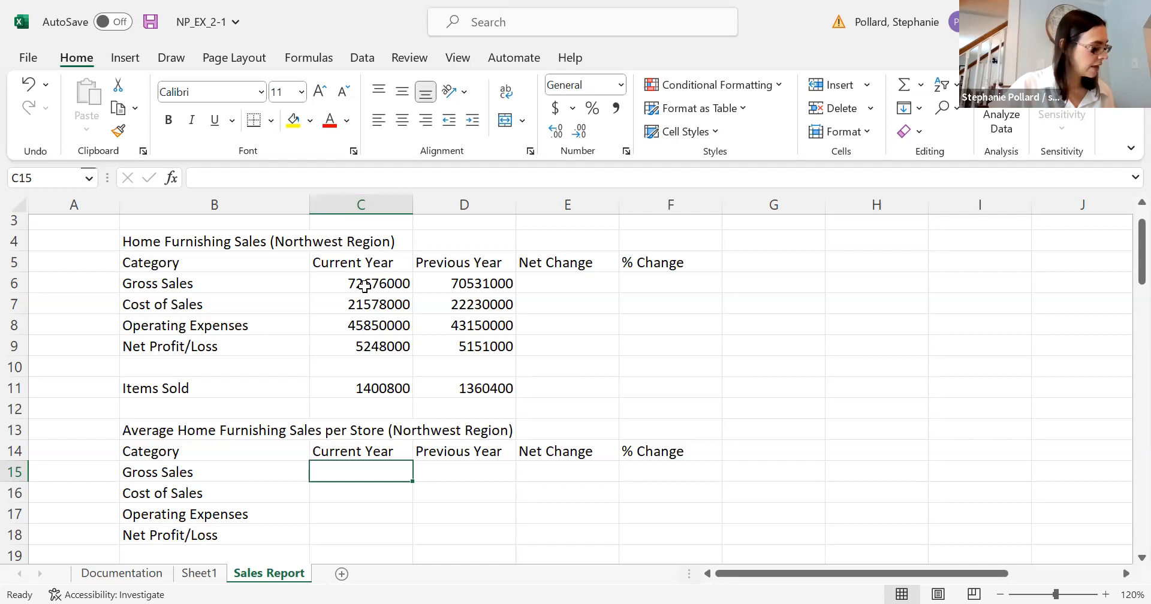
pyautogui.moveTo(1141, 276); pyautogui.dragTo(1123, 295)
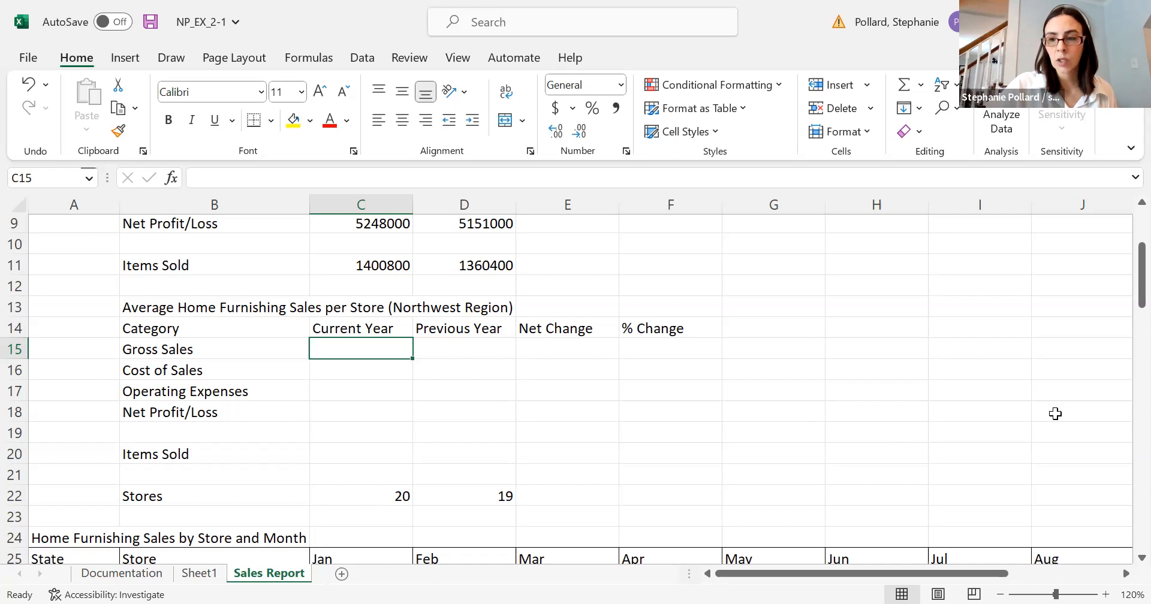
pyautogui.moveTo(1141, 292); pyautogui.dragTo(1123, 273)
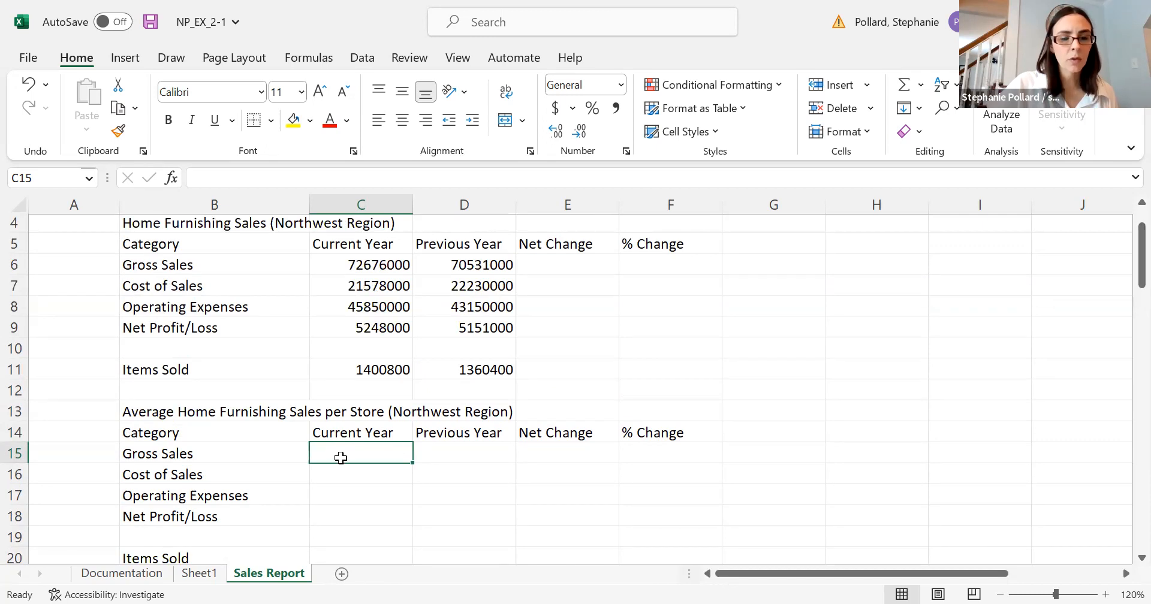
pyautogui.write('=')
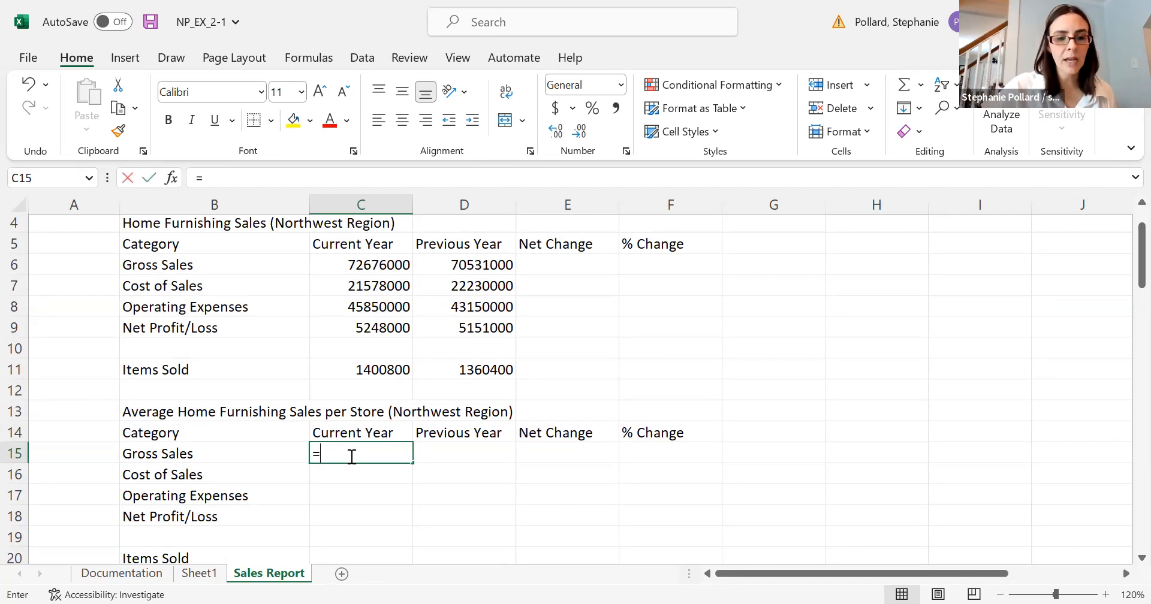
pyautogui.click(377, 266)
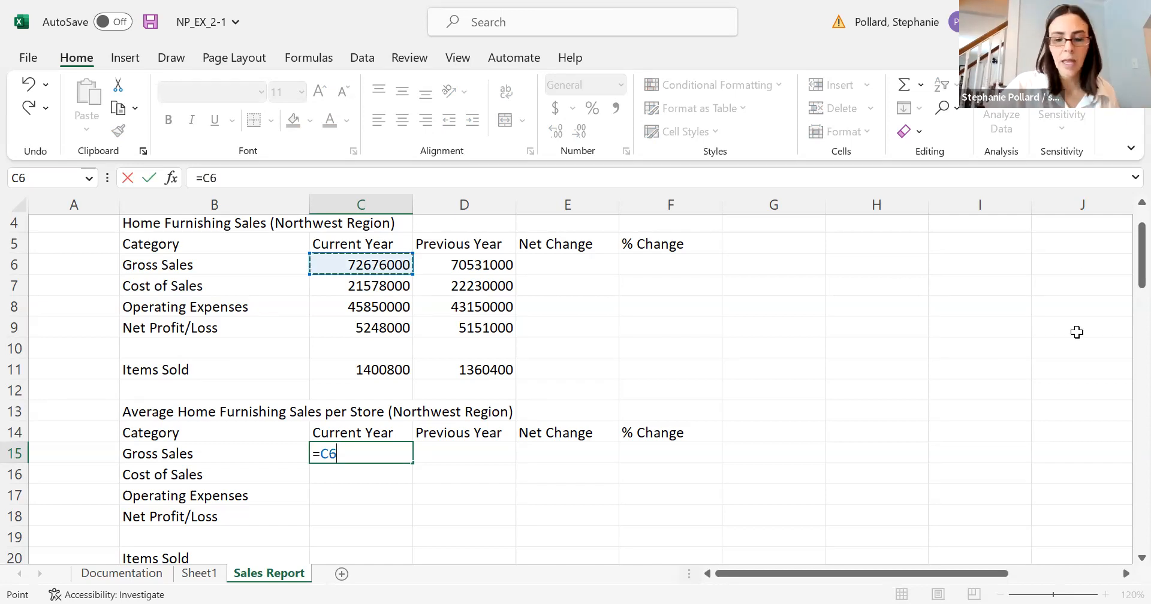
pyautogui.write('/')
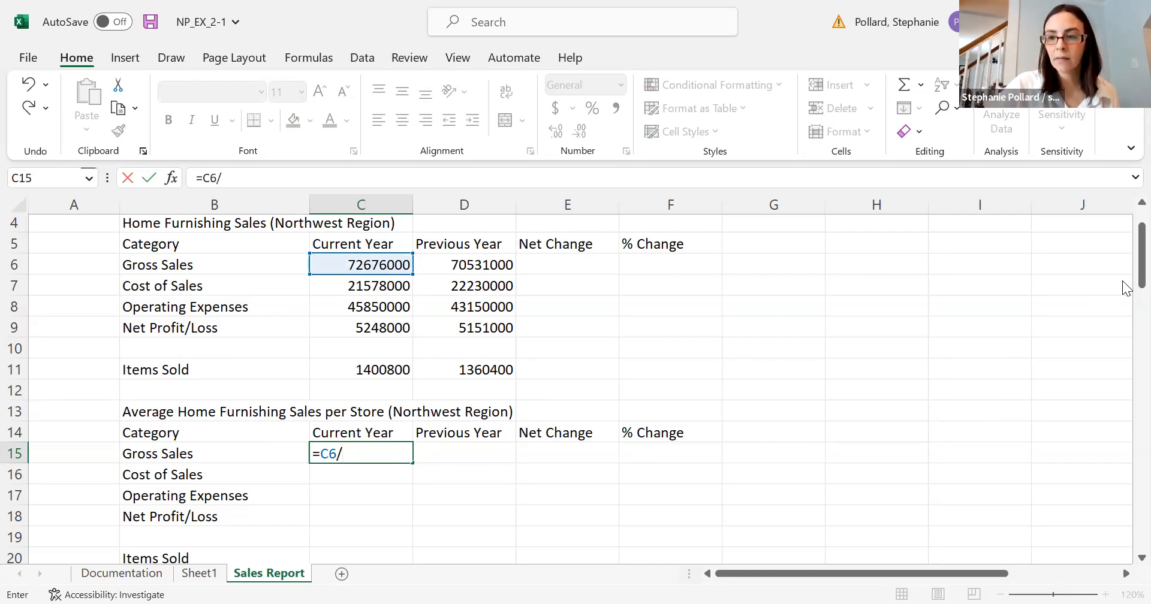
pyautogui.moveTo(1141, 264); pyautogui.dragTo(1123, 324)
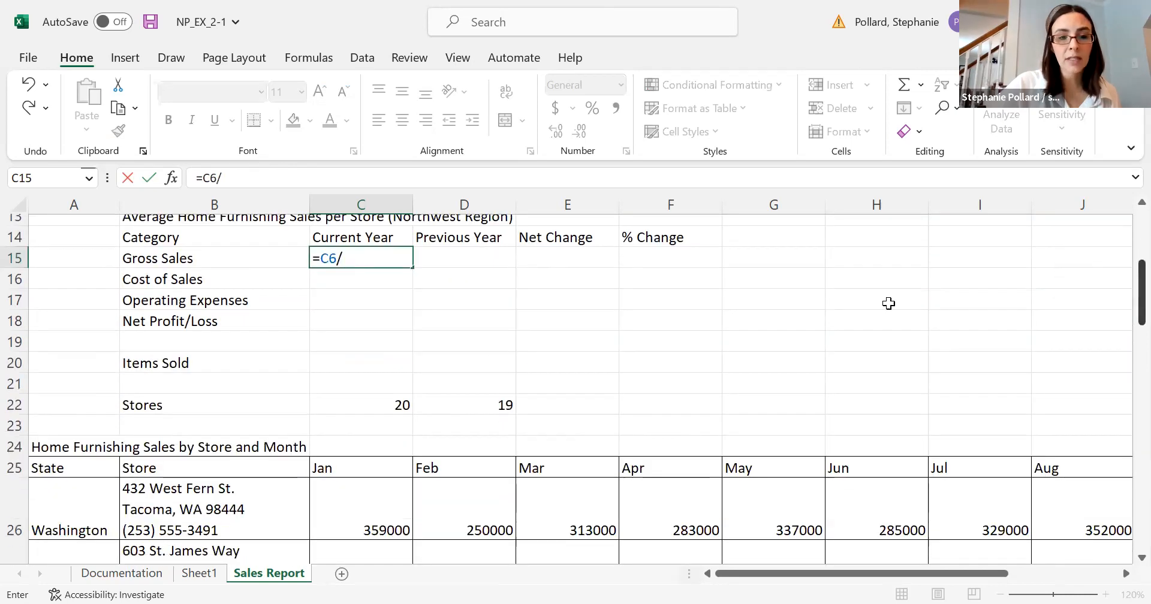
pyautogui.click(393, 406)
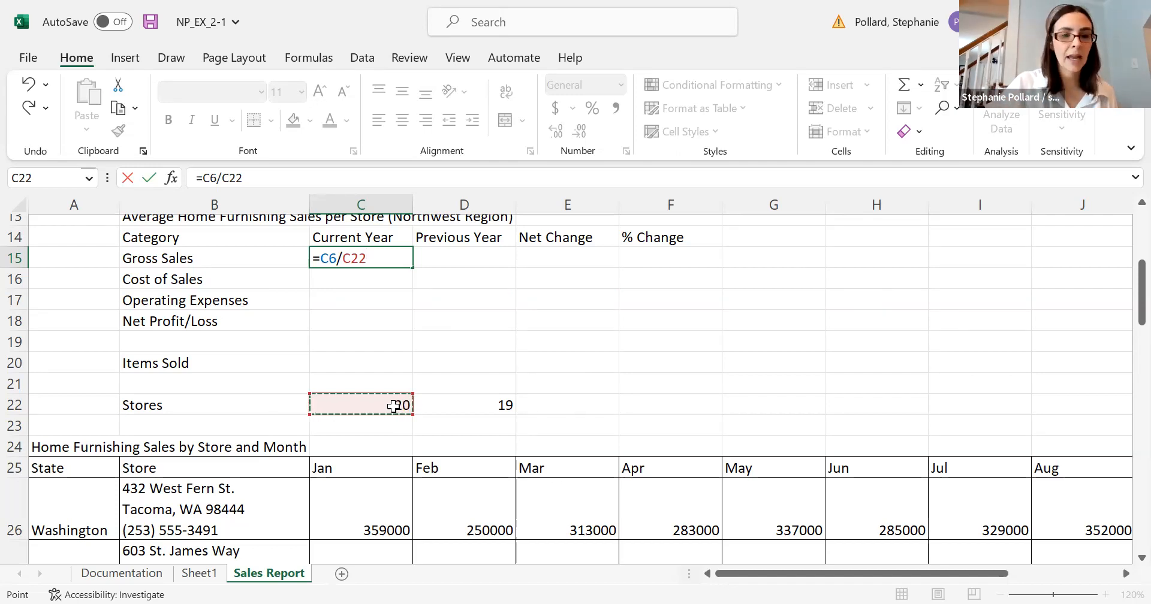
pyautogui.press('Return')
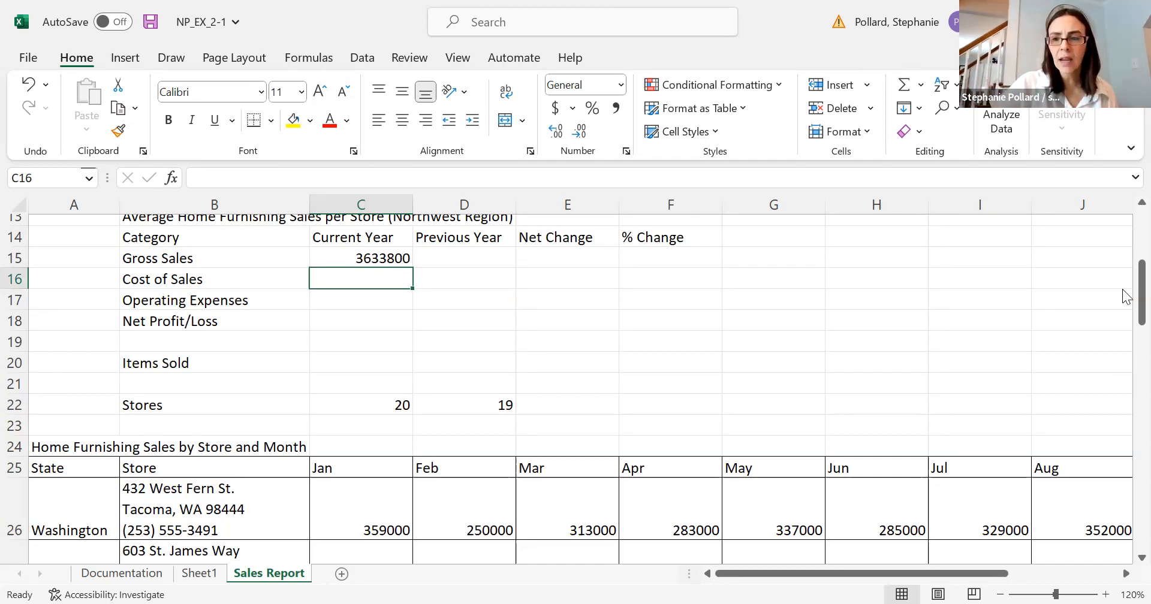
# Step: Calculate the current year's average cost of sales per store in C16 with =C7/C22
pyautogui.moveTo(1141, 290); pyautogui.dragTo(1125, 261)
pyautogui.write('=')
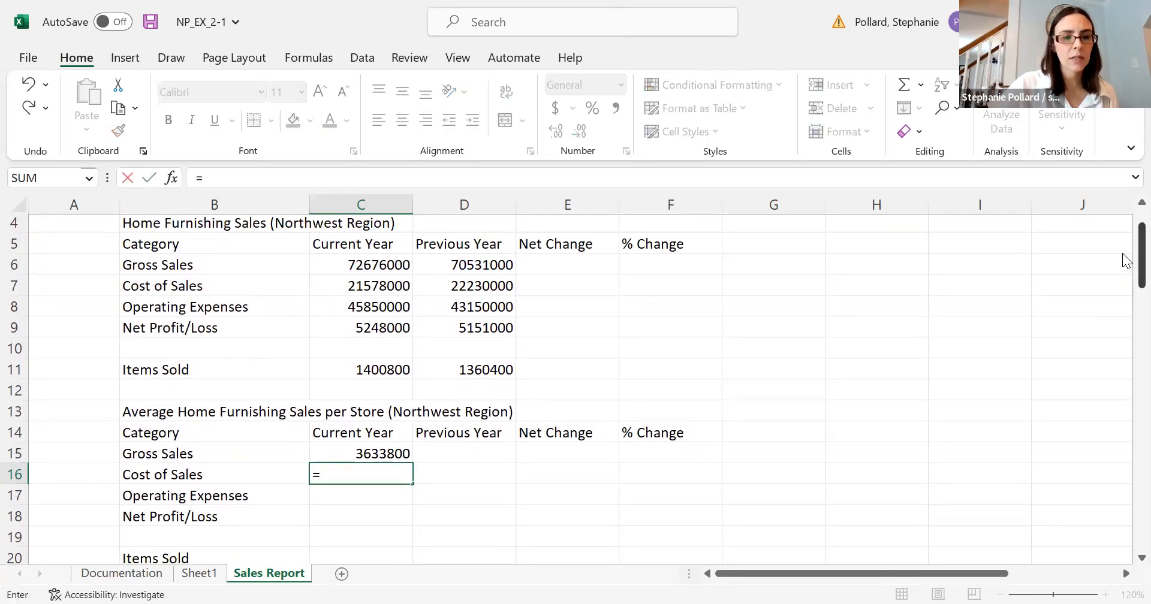
pyautogui.click(367, 288)
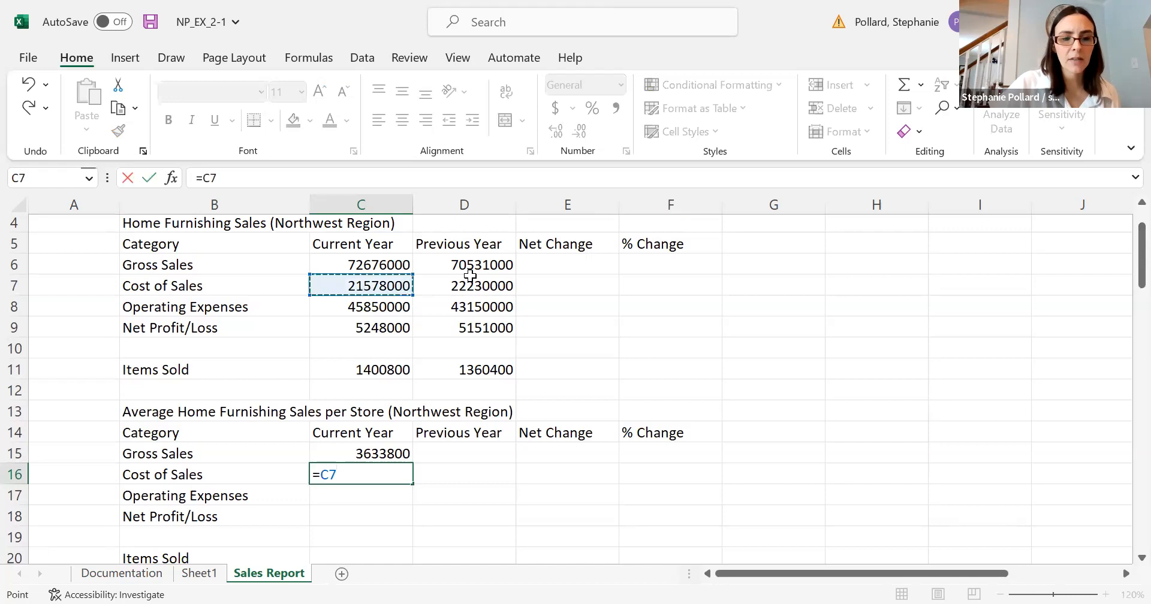
pyautogui.write('/')
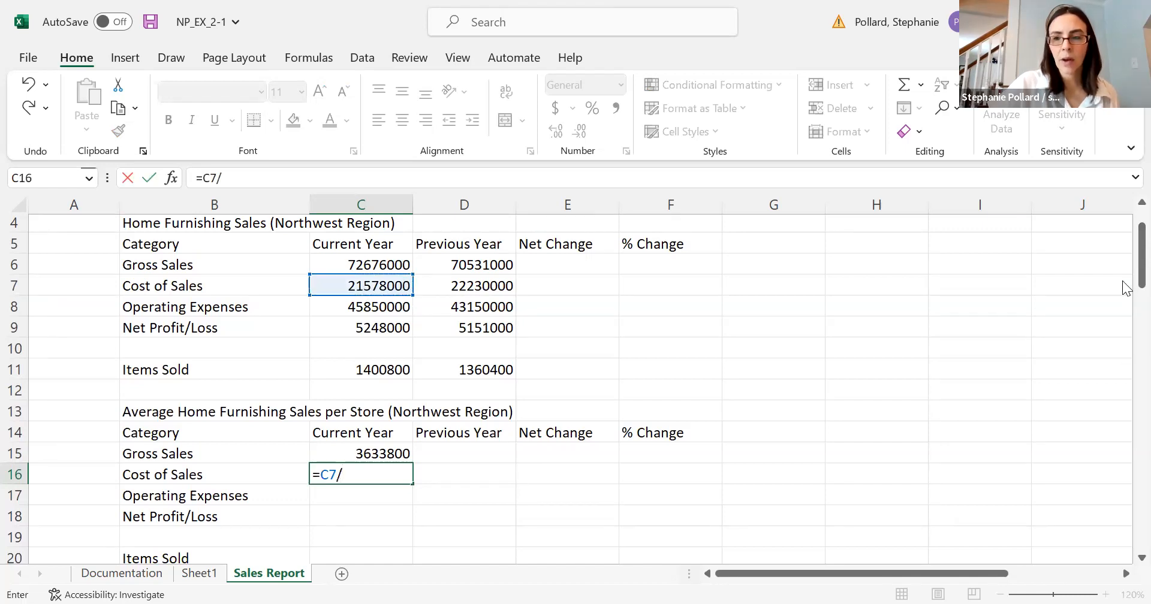
pyautogui.moveTo(1124, 289); pyautogui.dragTo(1124, 312)
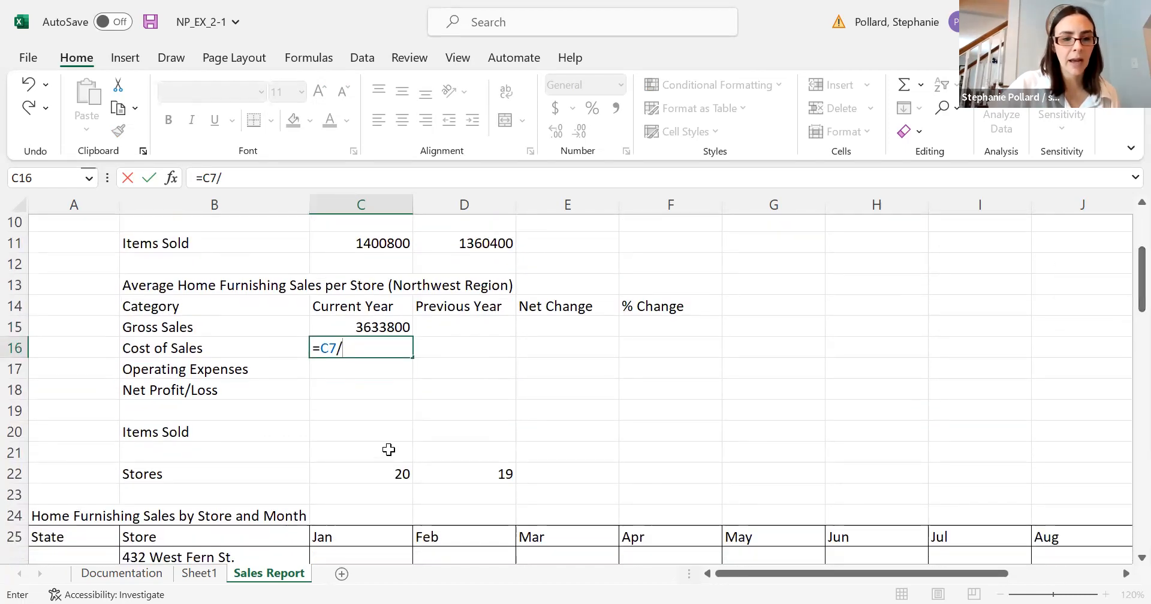
pyautogui.click(384, 473)
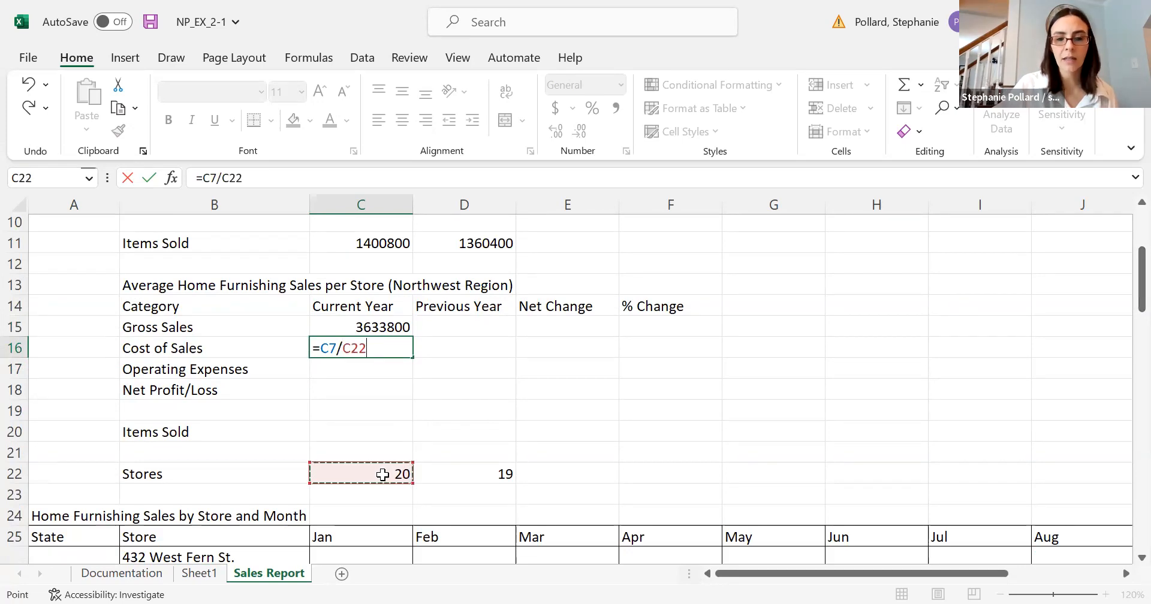
pyautogui.press('Return')
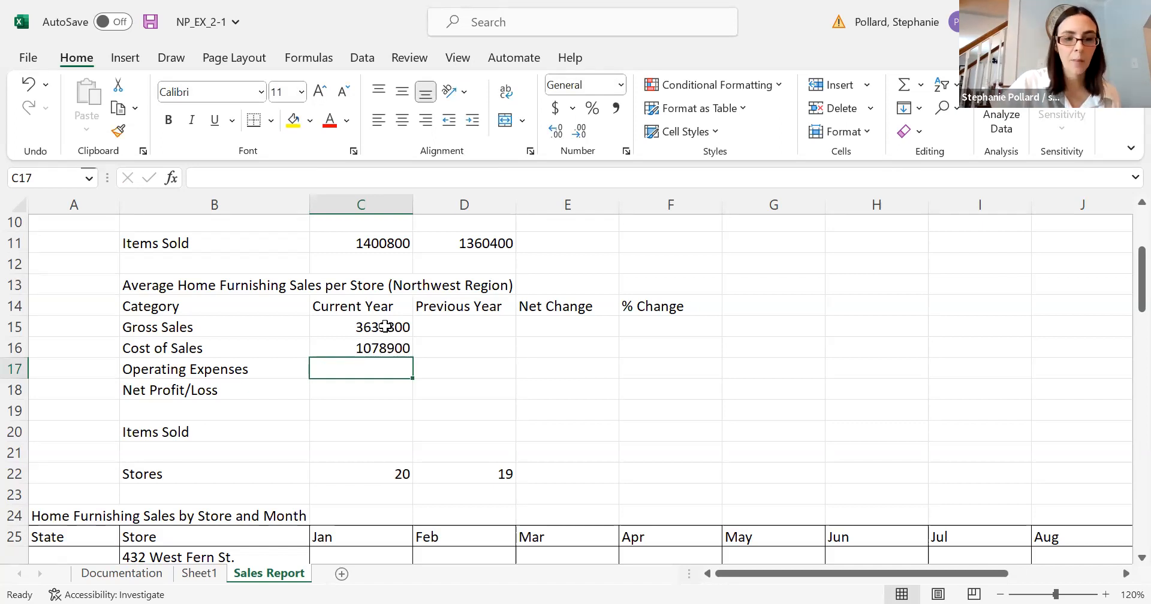
# Step: Try to copy the average cost of sales formula from C16 into C17 for operating expenses and inspect its references
pyautogui.moveTo(1140, 294); pyautogui.dragTo(1125, 281)
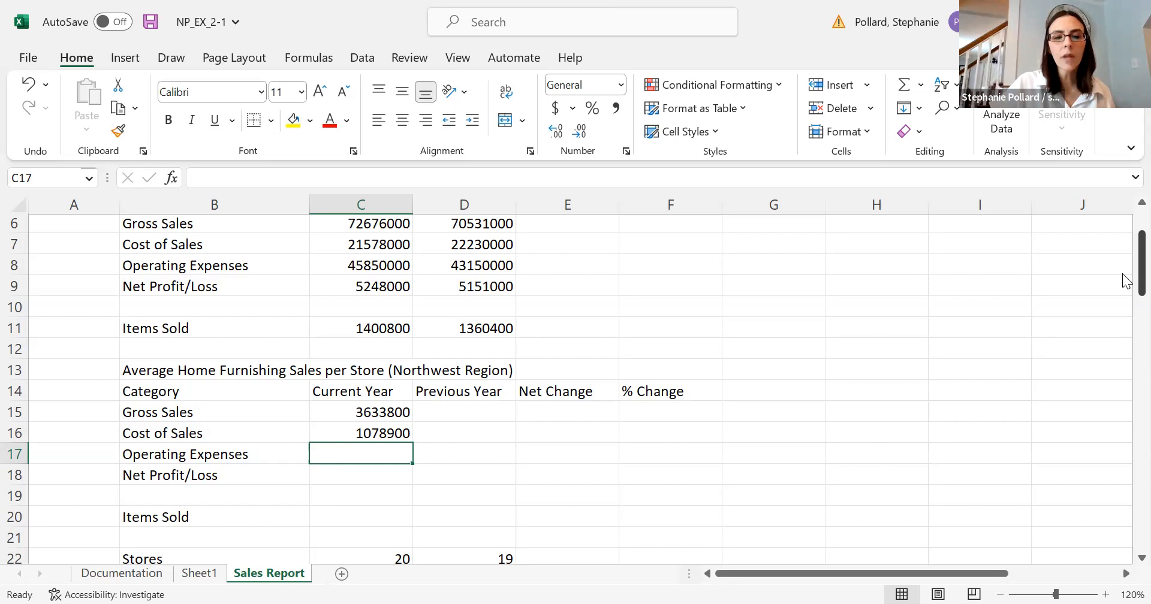
pyautogui.click(334, 433)
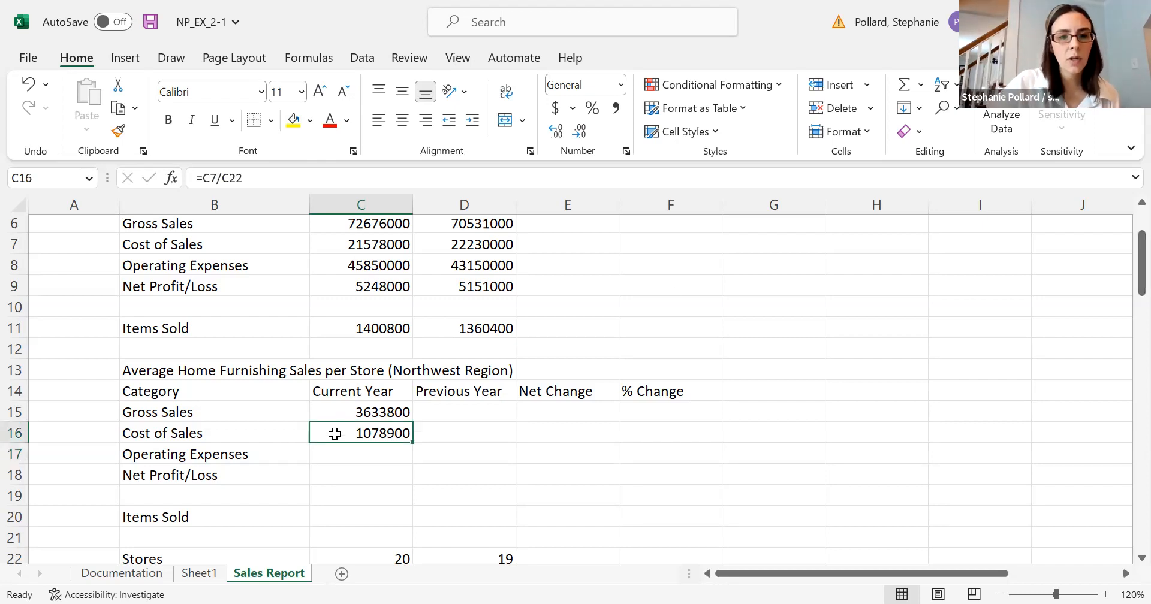
pyautogui.rightClick(334, 434)
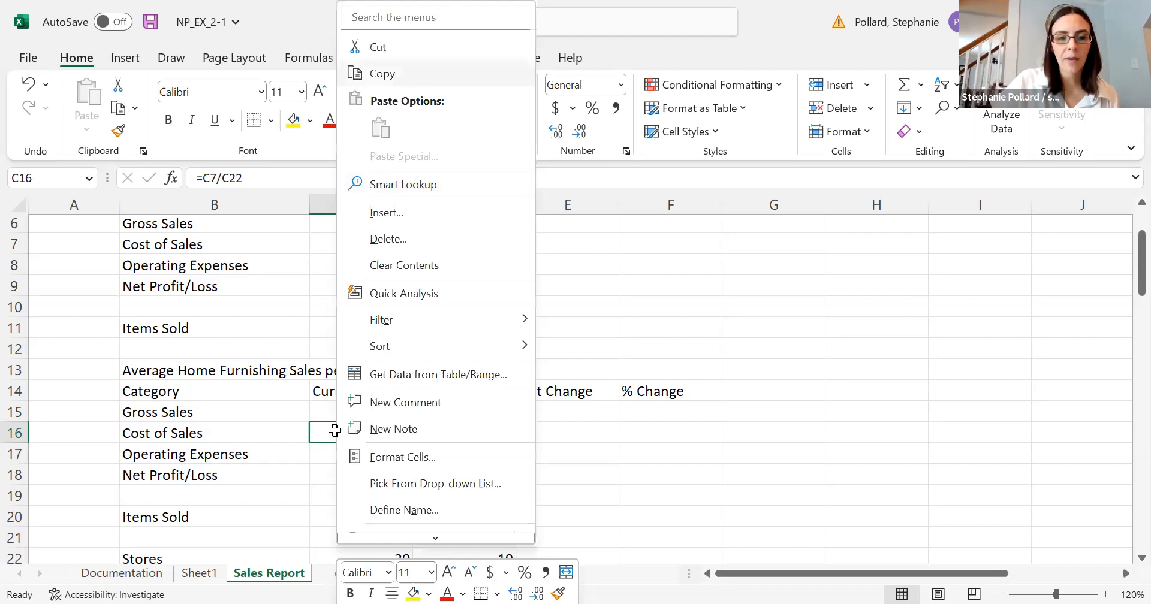
pyautogui.click(404, 74)
pyautogui.click(340, 457)
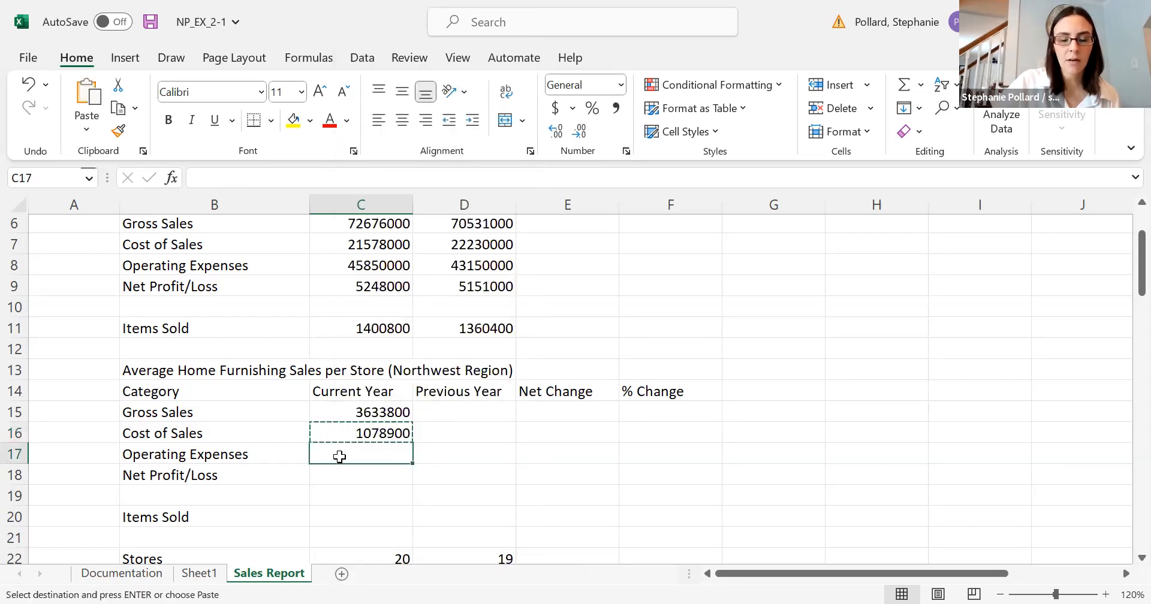
pyautogui.rightClick(340, 458)
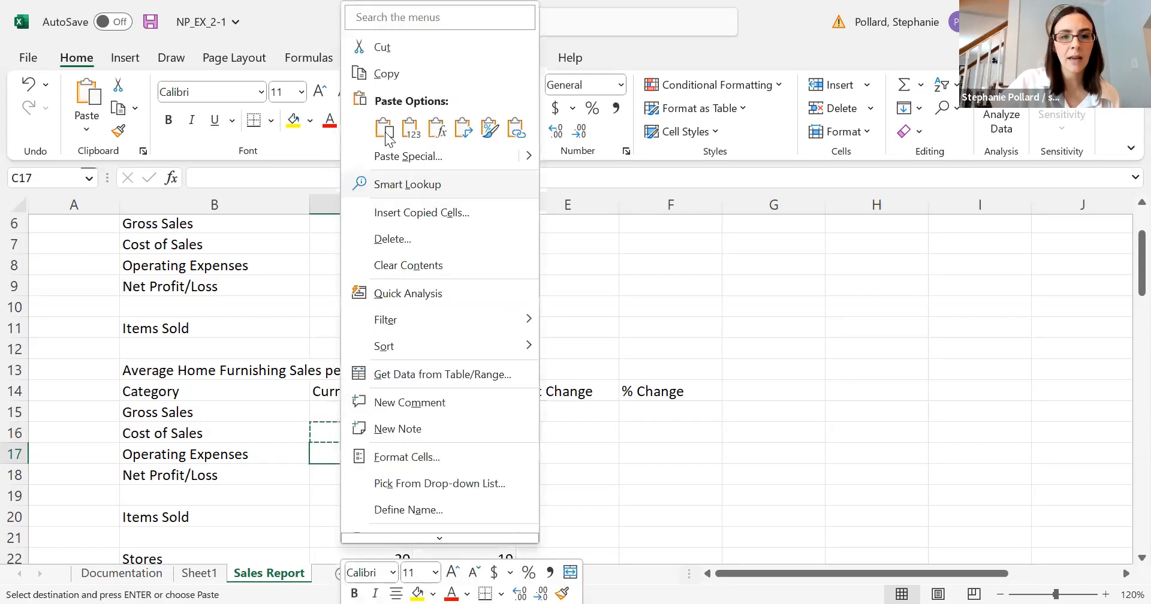
pyautogui.click(523, 475)
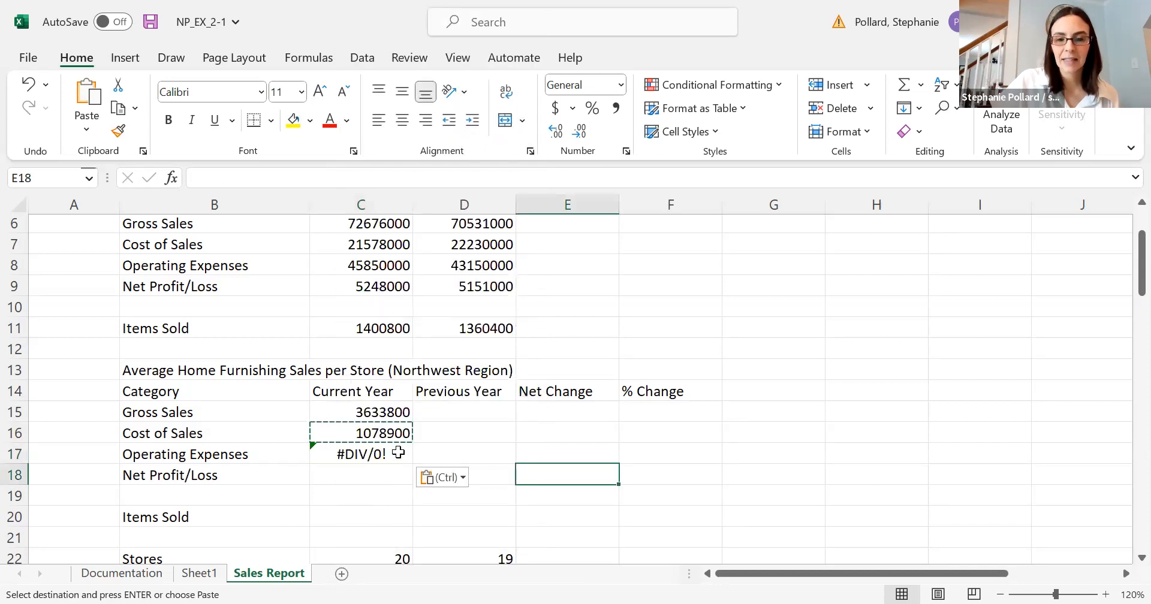
pyautogui.click(398, 453)
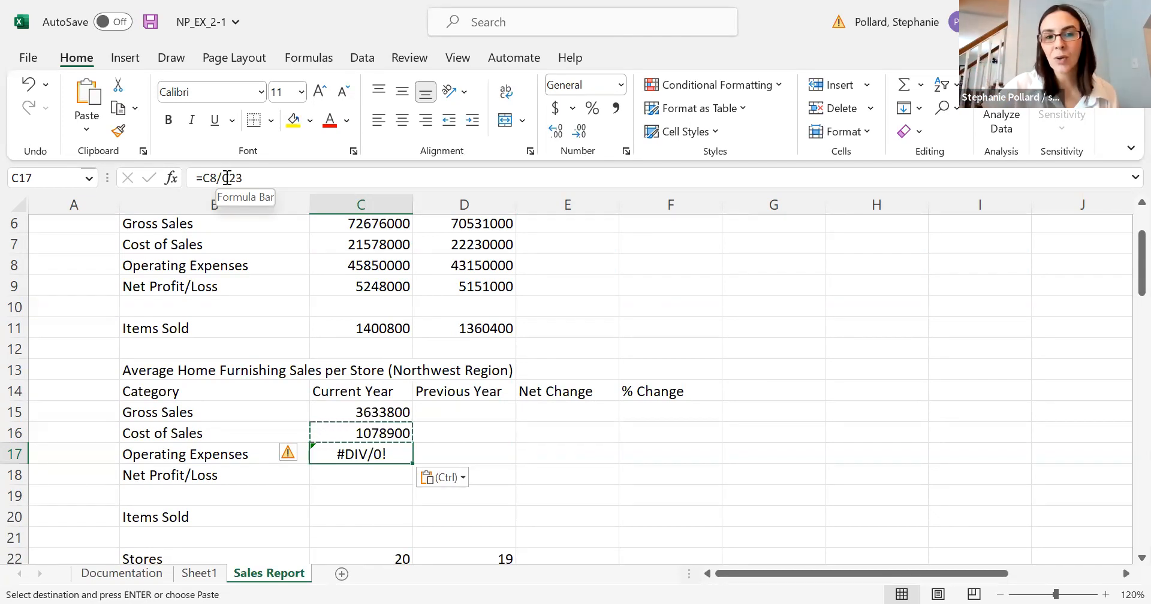
pyautogui.moveTo(1128, 285); pyautogui.dragTo(1126, 339)
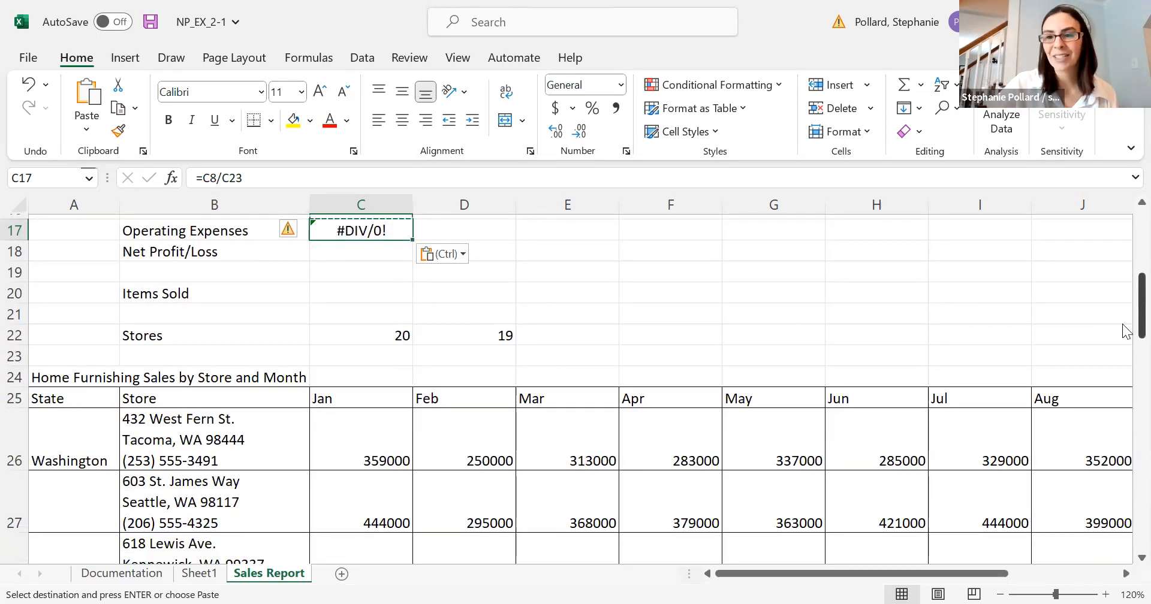
pyautogui.moveTo(1126, 328); pyautogui.dragTo(1126, 297)
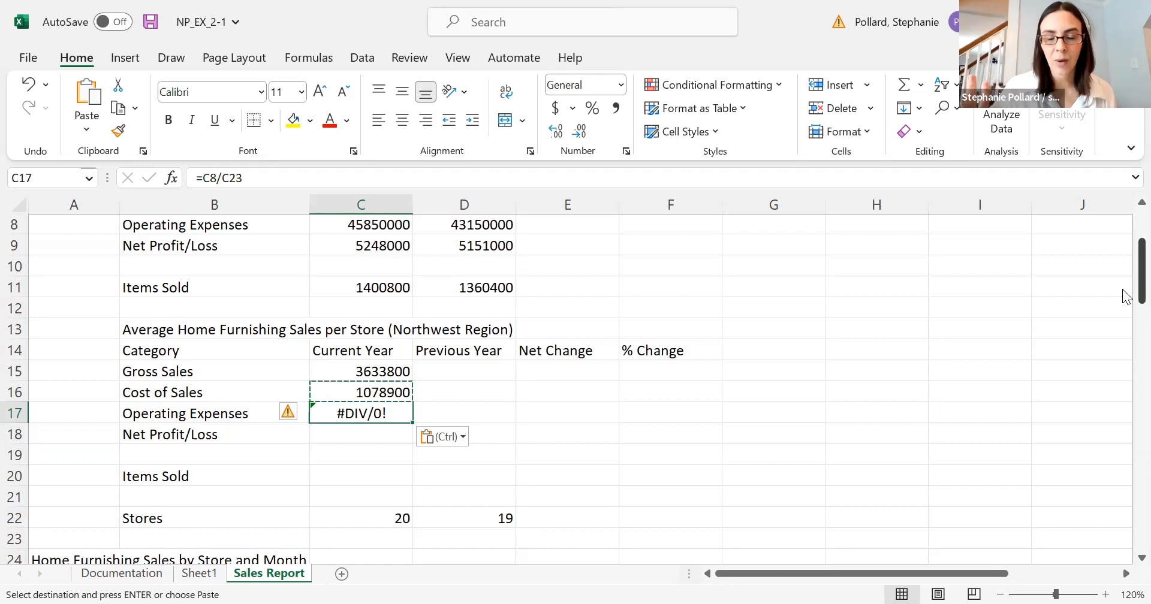
# Step: Clear the pasted operating expenses formula from C17
pyautogui.click(520, 408)
pyautogui.click(392, 416)
pyautogui.press('BackSpace')
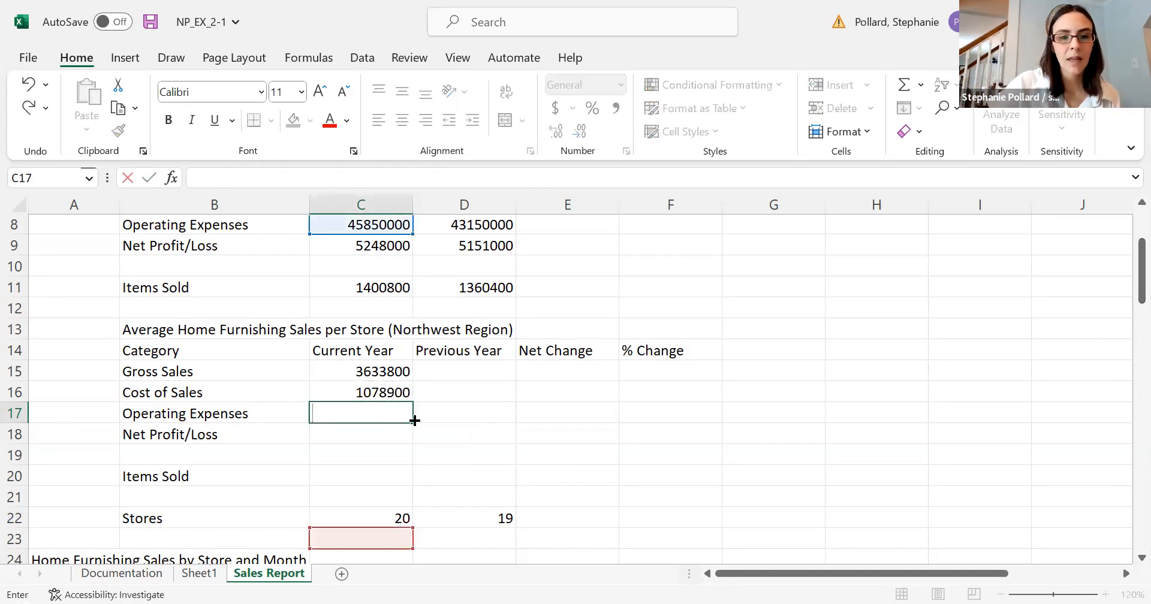
pyautogui.click(467, 416)
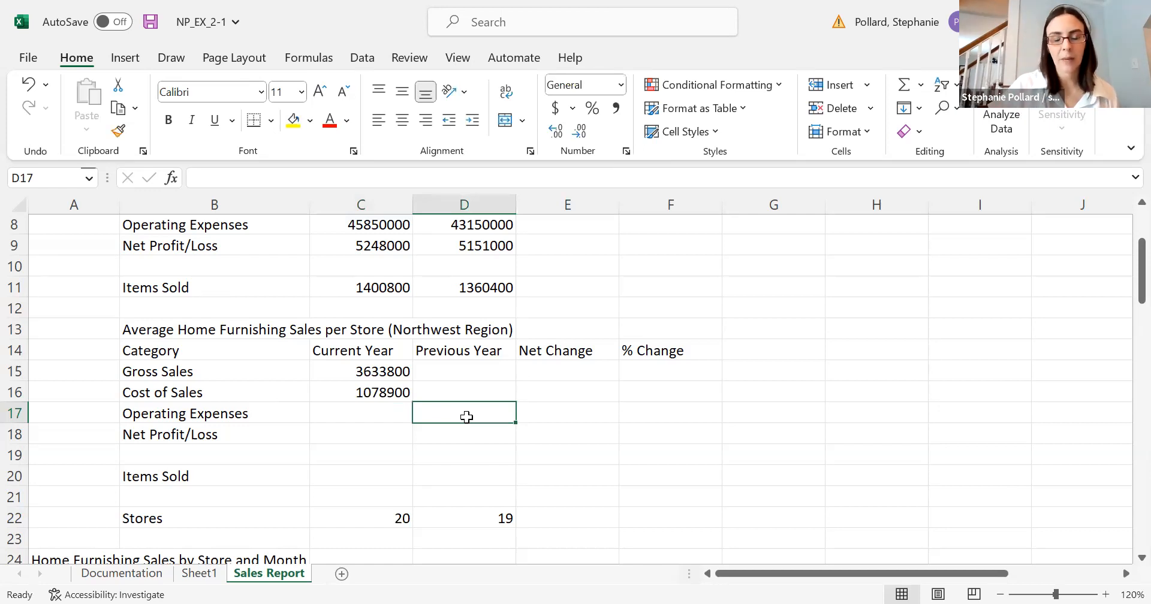
# Step: Try to fill the cost of sales formula from C16 down into C17 and check the resulting references
pyautogui.click(403, 392)
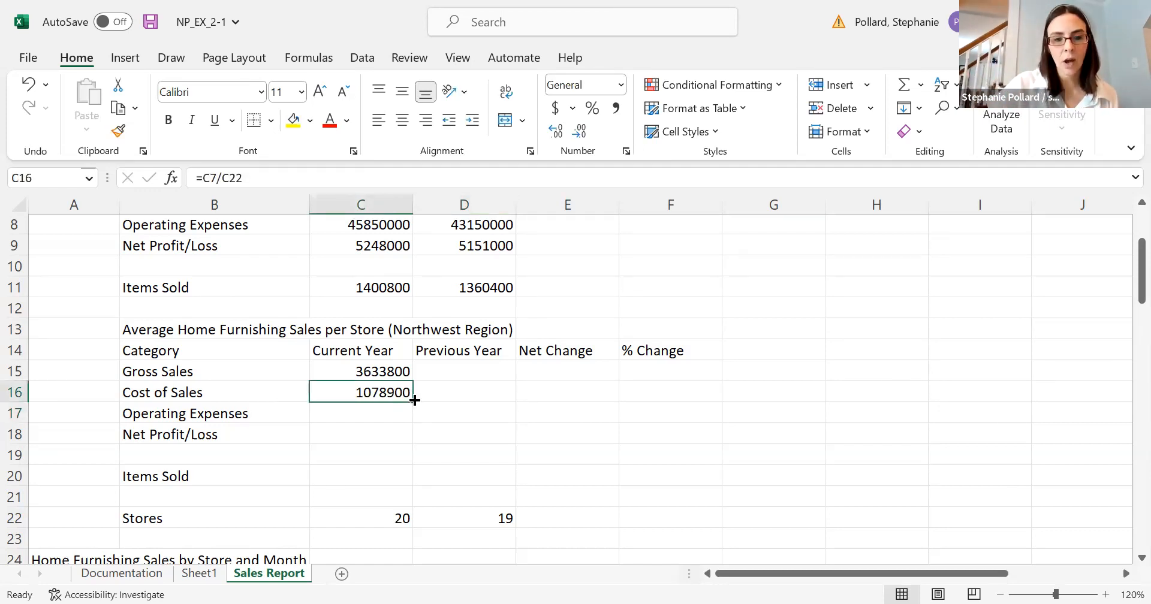
pyautogui.moveTo(412, 403); pyautogui.dragTo(413, 422)
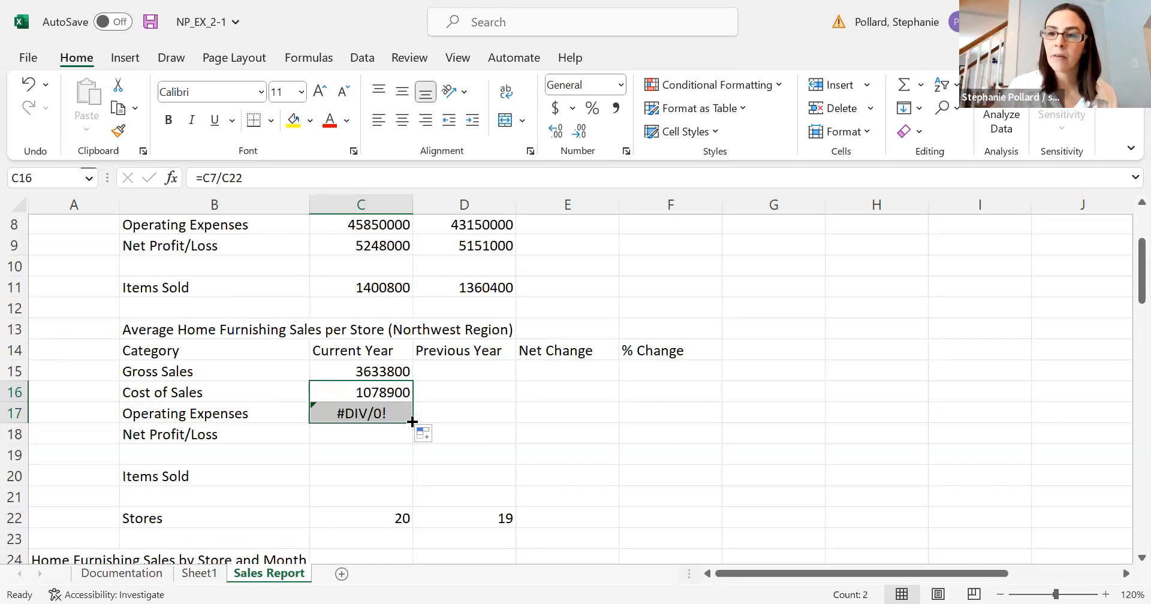
pyautogui.click(389, 417)
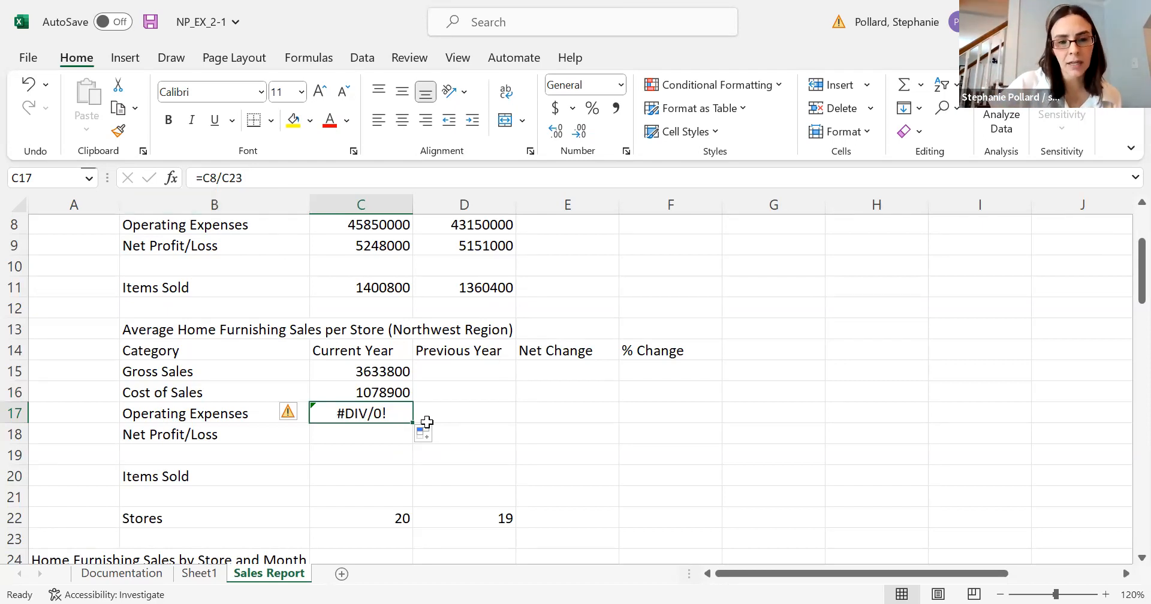
# Step: Delete the filled-down formula from the operating expenses cell C17
pyautogui.click(454, 413)
pyautogui.click(392, 417)
pyautogui.doubleClick(392, 418)
pyautogui.press('BackSpace')
pyautogui.press('BackSpace')
pyautogui.press('BackSpace')
pyautogui.press('BackSpace')
pyautogui.press('BackSpace')
pyautogui.press('BackSpace')
pyautogui.press('BackSpace')
# Step: Make the store count reference absolute in the cost of sales formula in C16, so it reads =C7/$C$22
pyautogui.click(398, 394)
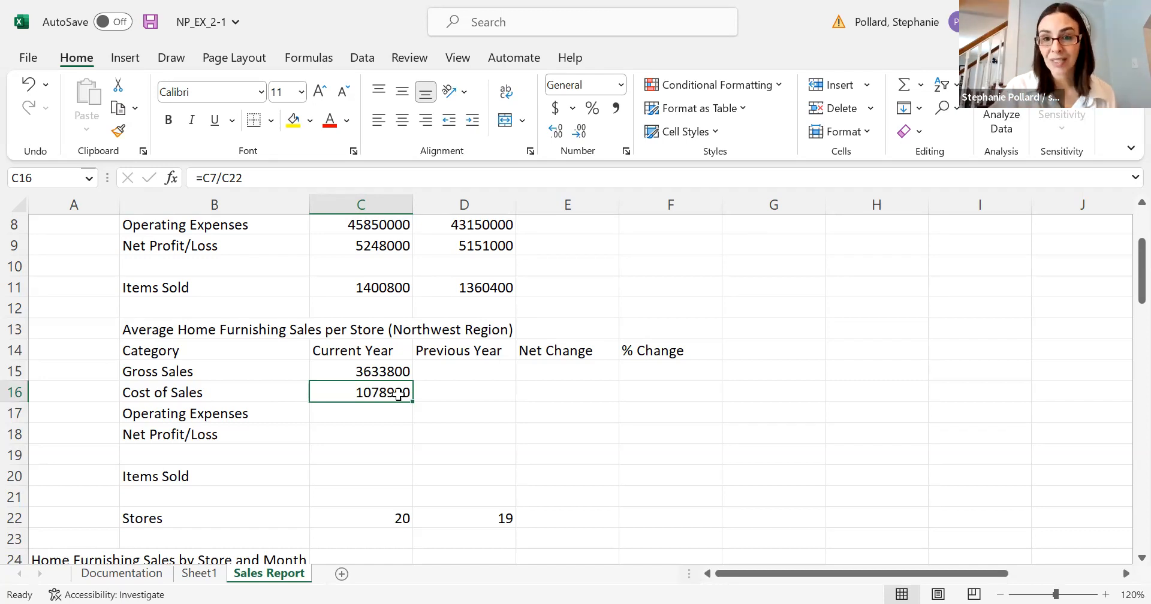
pyautogui.click(224, 181)
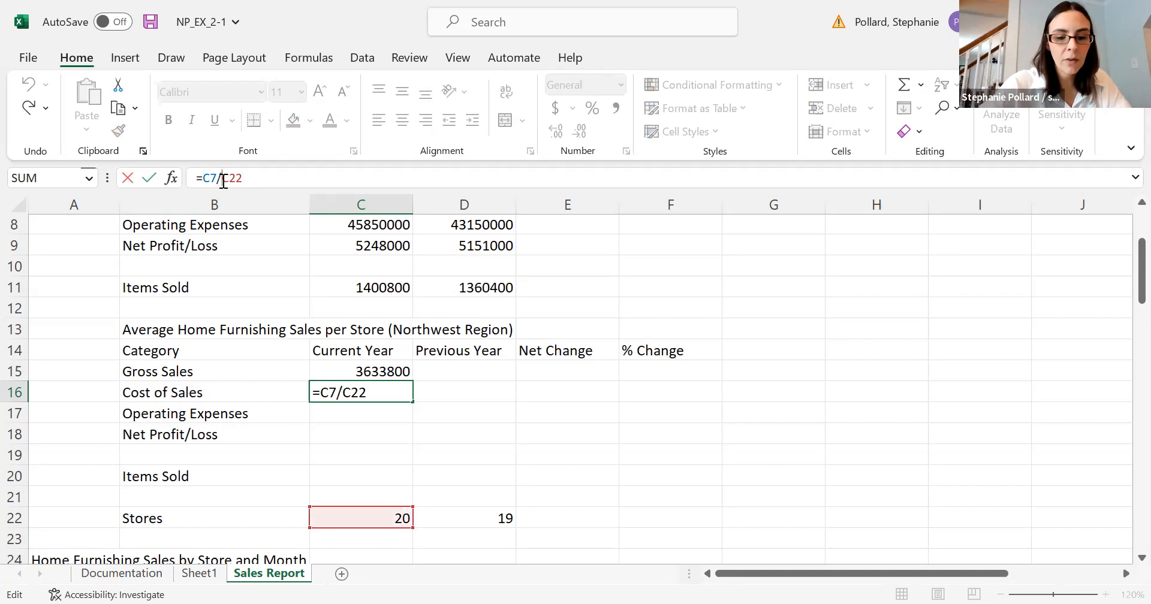
pyautogui.write('$')
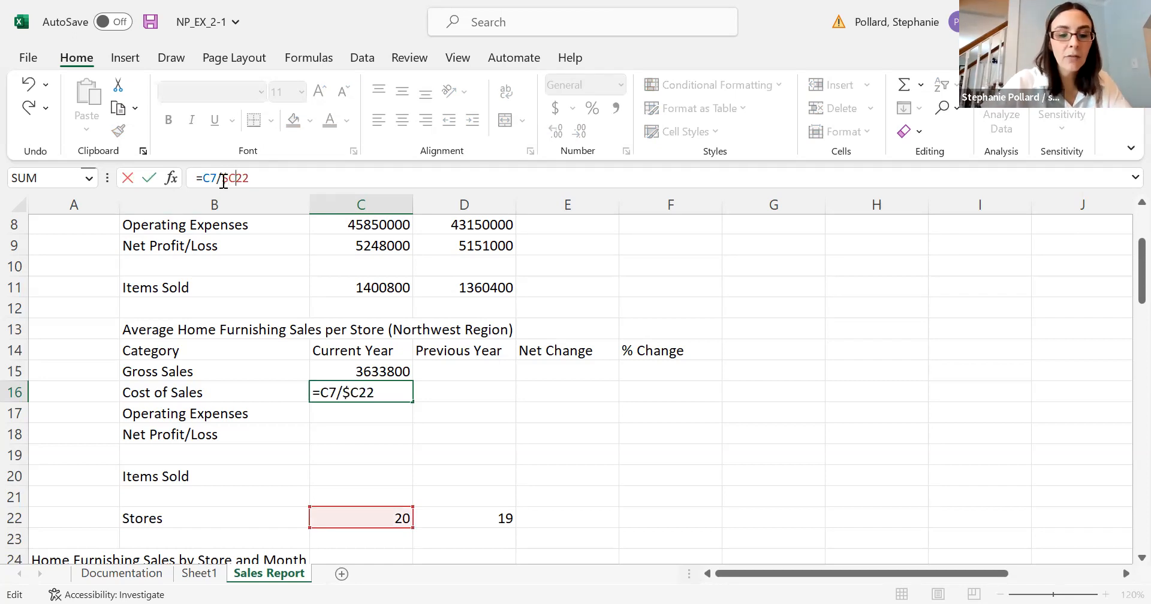
pyautogui.press('Right')
pyautogui.write('$')
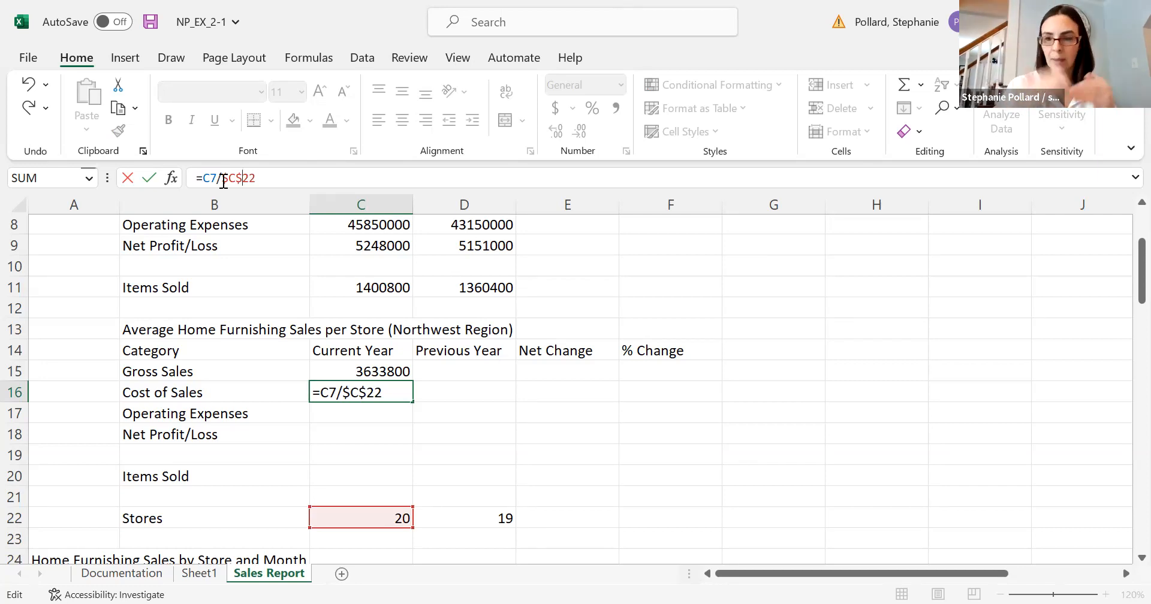
pyautogui.click(444, 357)
# Step: Fill the C16 formula down into C17 for average operating expenses and check its references
pyautogui.click(399, 393)
pyautogui.moveTo(412, 402); pyautogui.dragTo(406, 419)
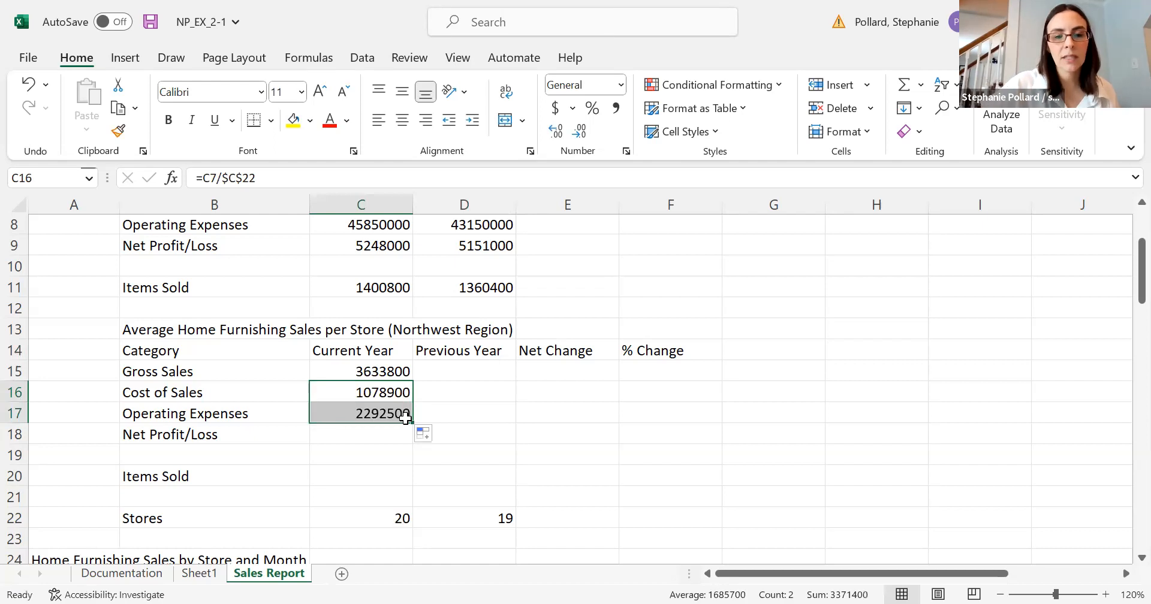
pyautogui.click(392, 413)
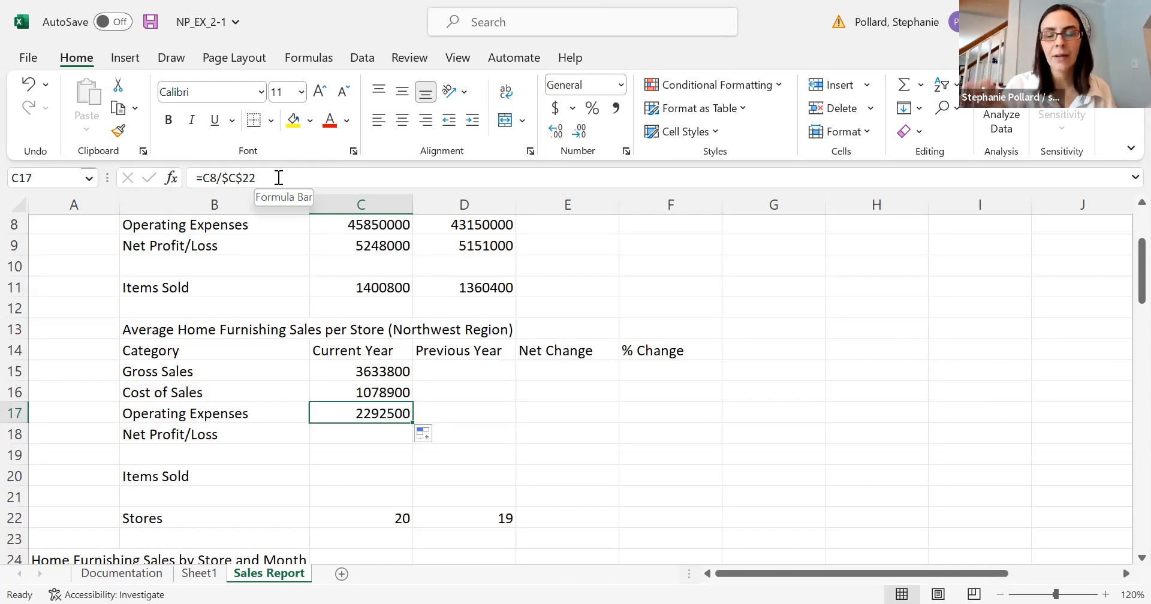
# Step: Fill the average operating expenses formula from C17 down into C18 for net profit/loss
pyautogui.click(439, 409)
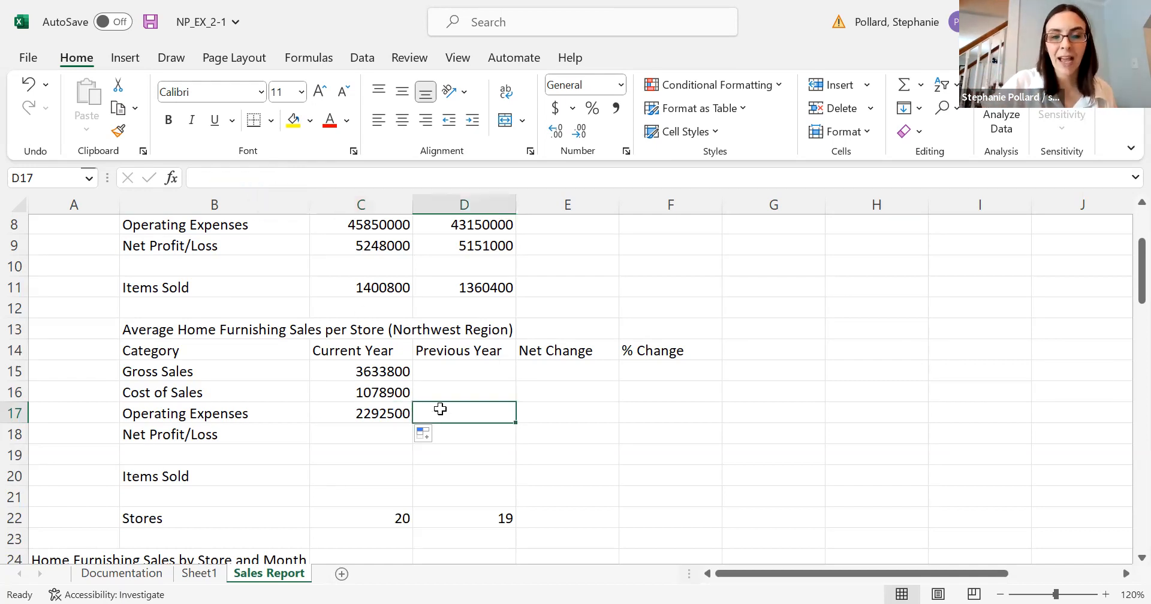
pyautogui.click(402, 415)
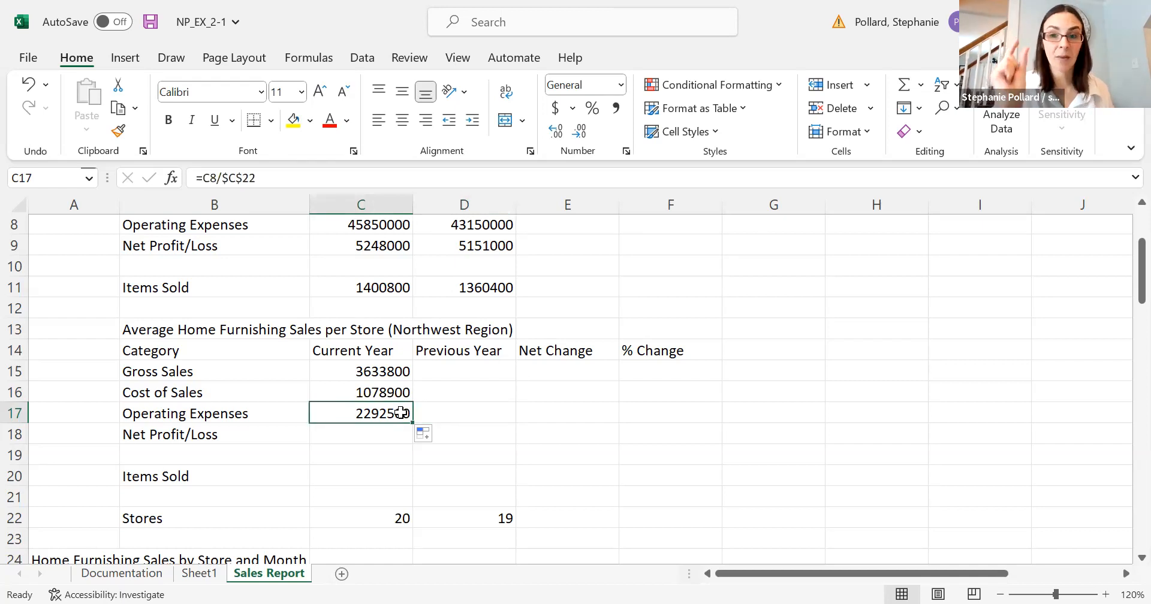
pyautogui.moveTo(412, 423); pyautogui.dragTo(412, 436)
pyautogui.click(463, 431)
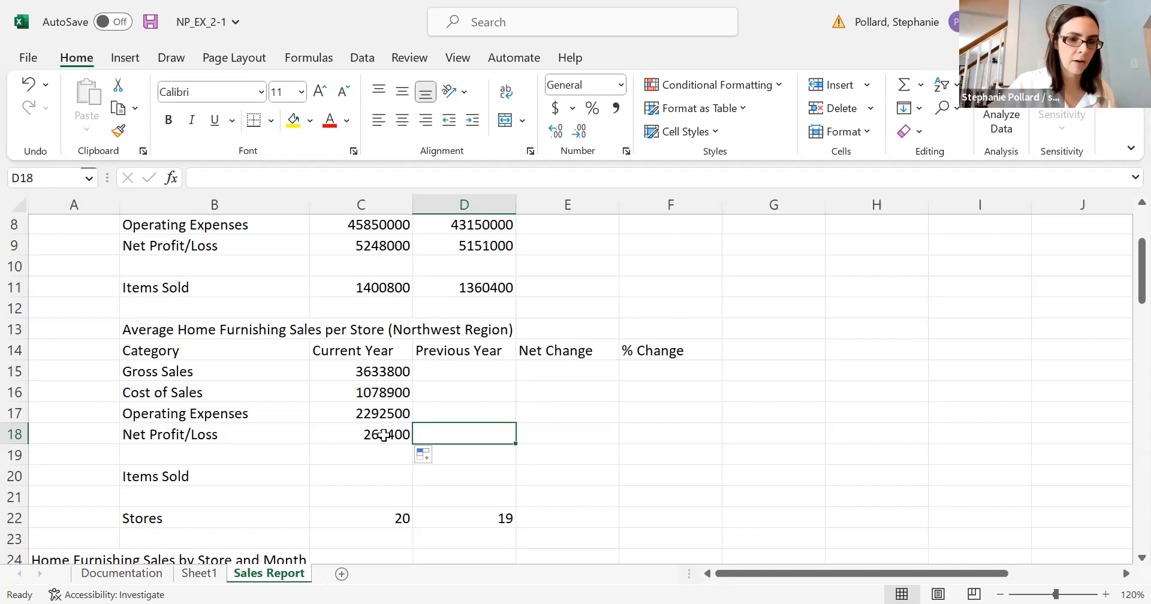
pyautogui.click(701, 439)
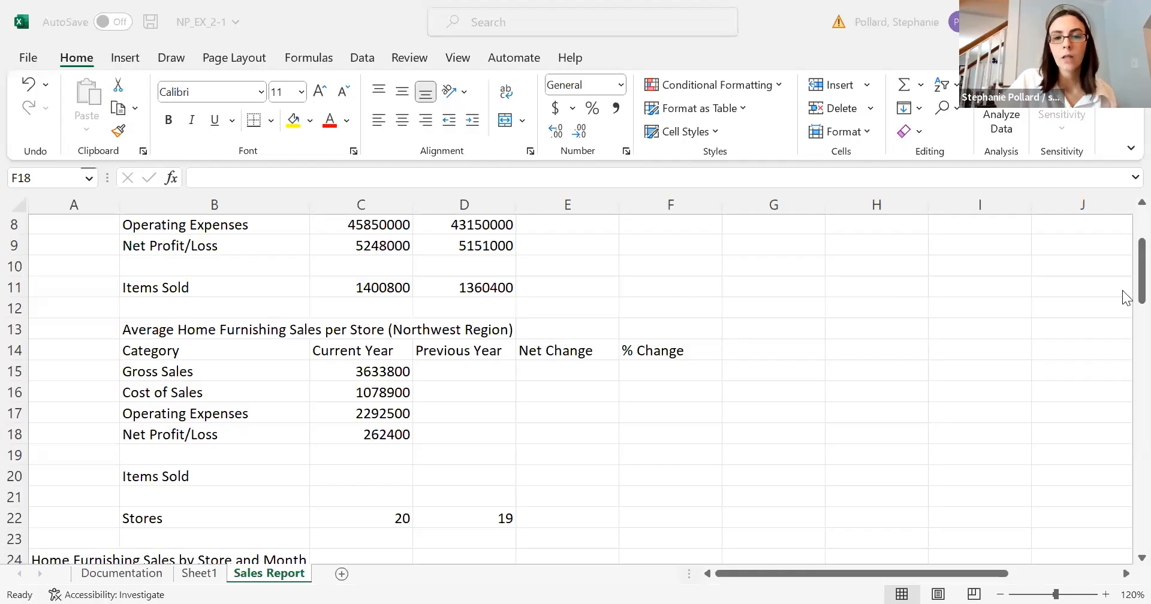
# Step: Review the percent change definition on Sheet1 against the current and previous year figures on the Sales Report sheet
pyautogui.click(1122, 257)
pyautogui.moveTo(1122, 263); pyautogui.dragTo(1122, 219)
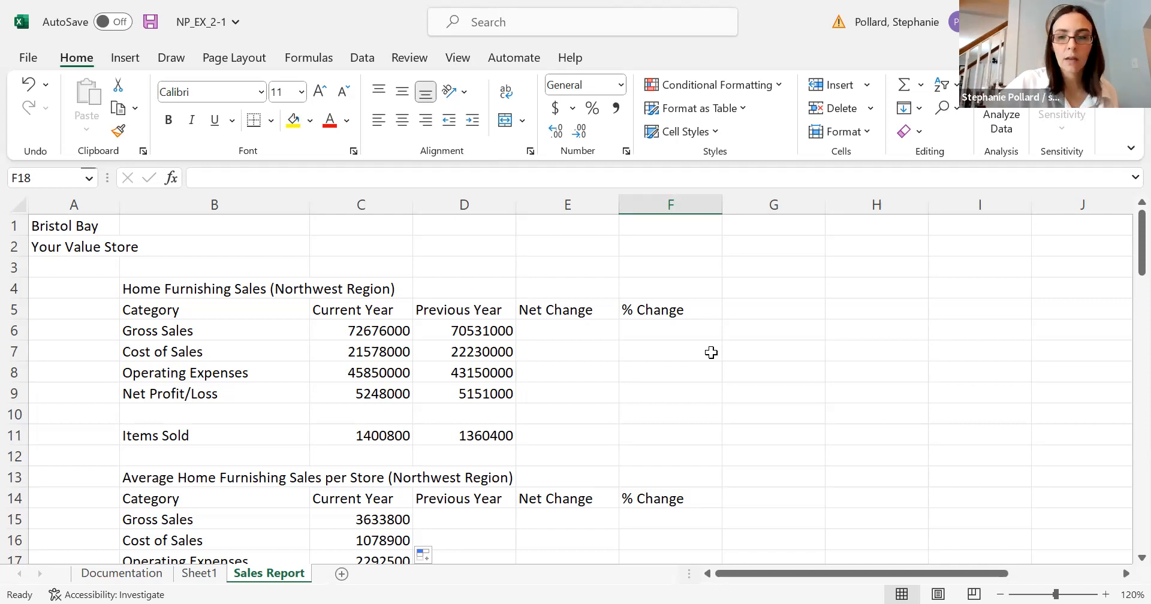
pyautogui.click(579, 334)
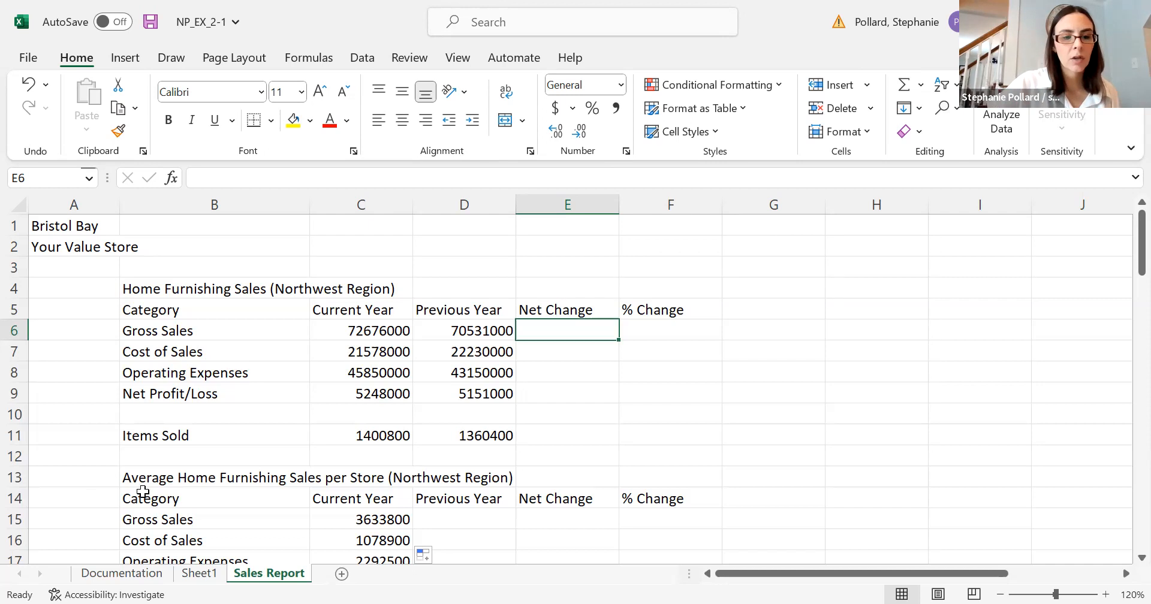
pyautogui.click(200, 574)
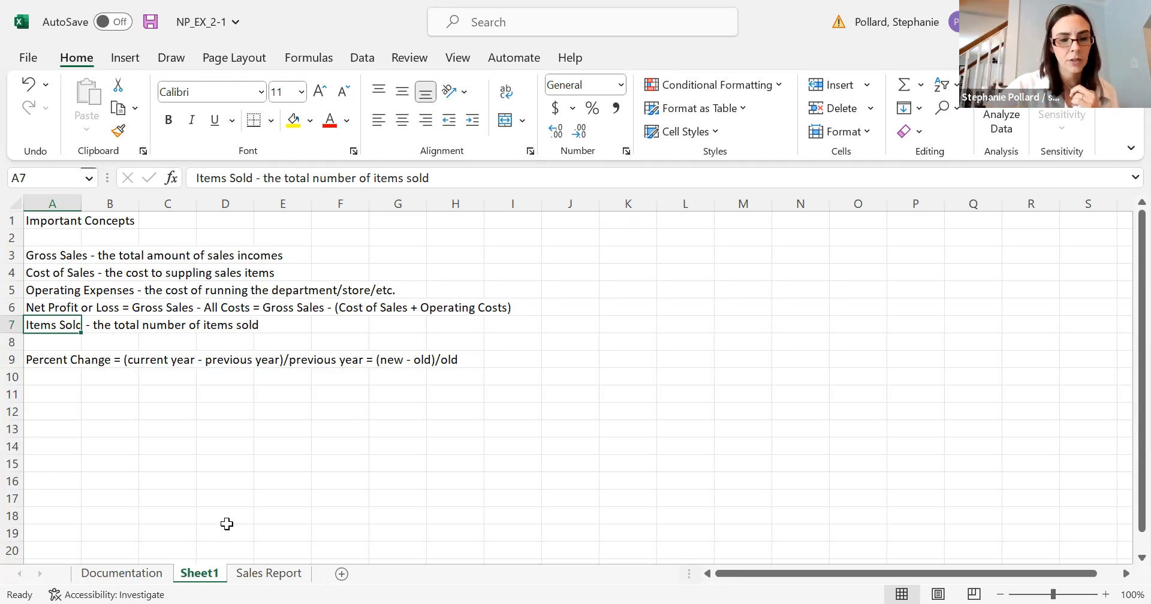
pyautogui.click(266, 575)
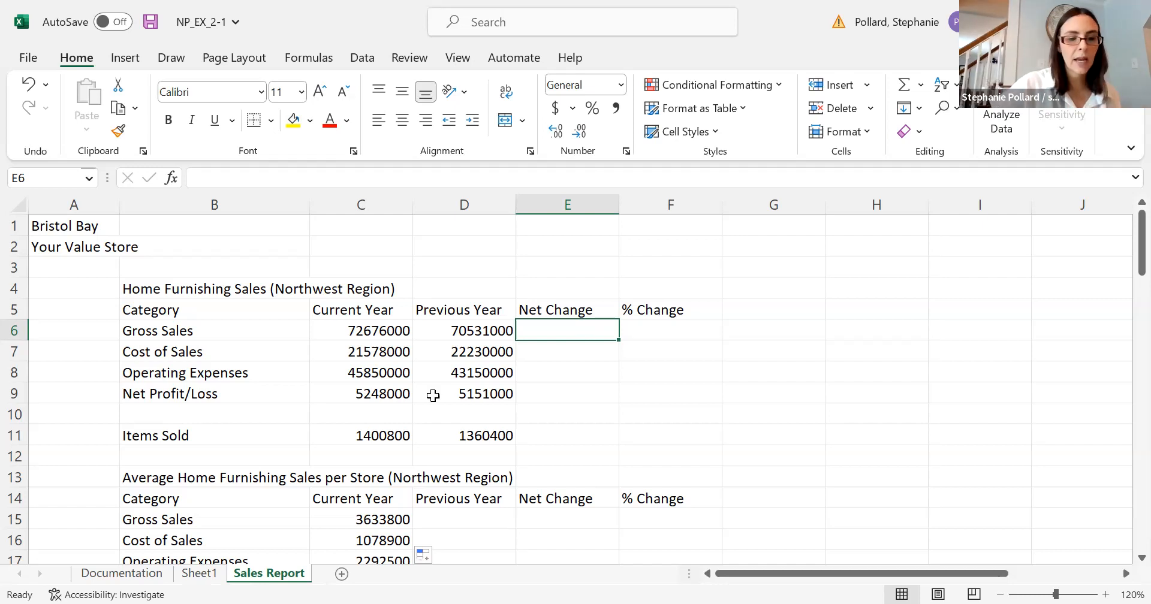
pyautogui.click(200, 574)
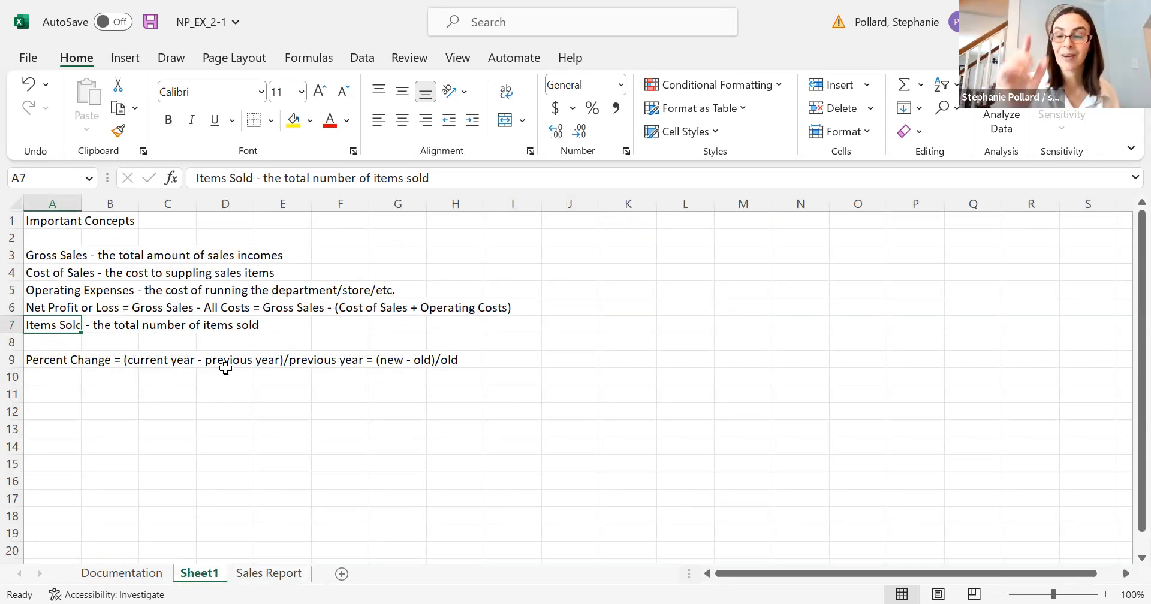
# Step: Calculate the net change for gross sales in E6 of the Sales Report sheet with =C6-D6
pyautogui.click(268, 574)
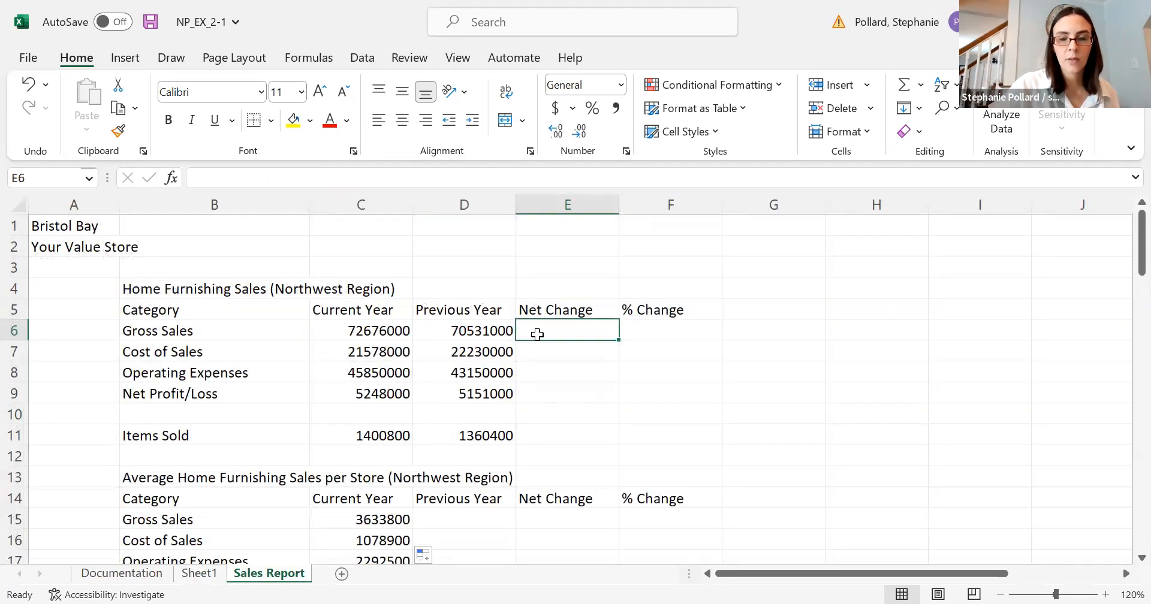
pyautogui.write('=')
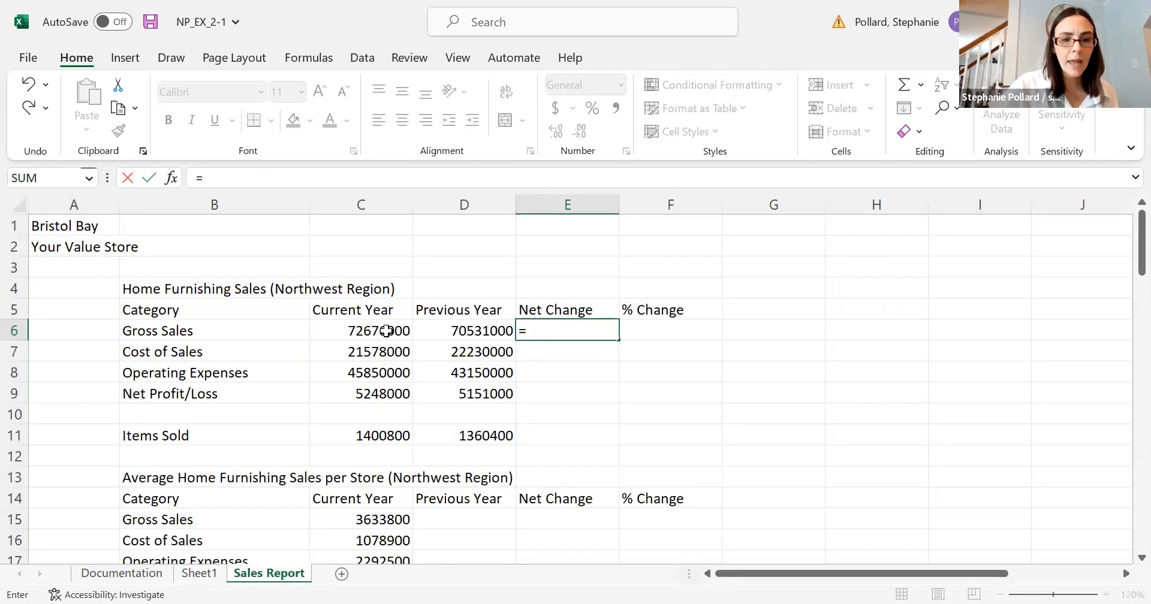
pyautogui.click(380, 331)
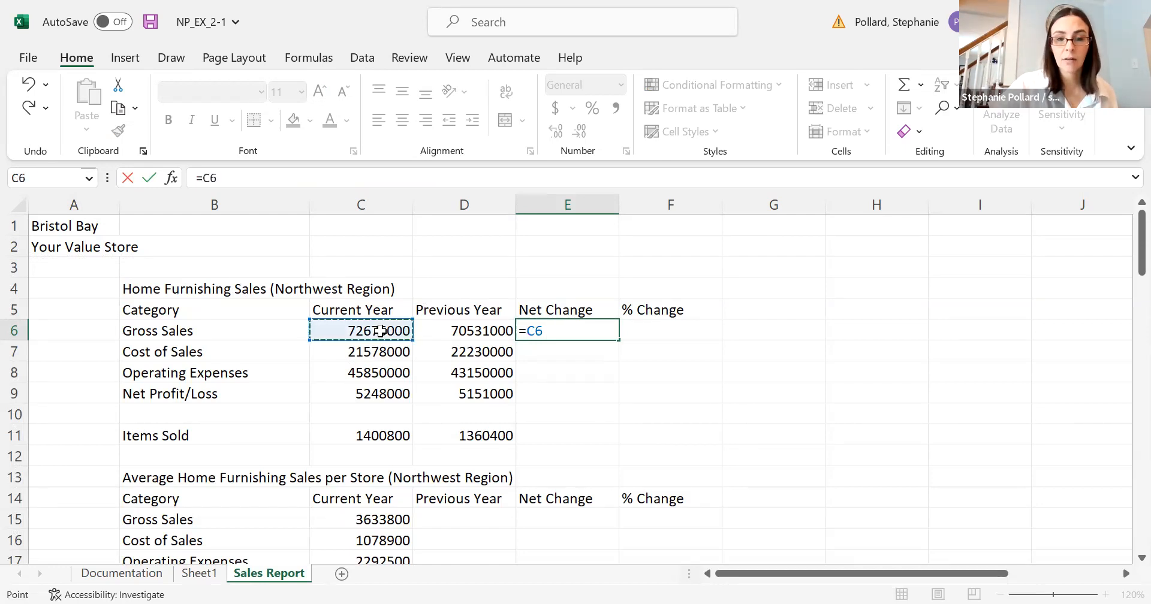
pyautogui.write('-')
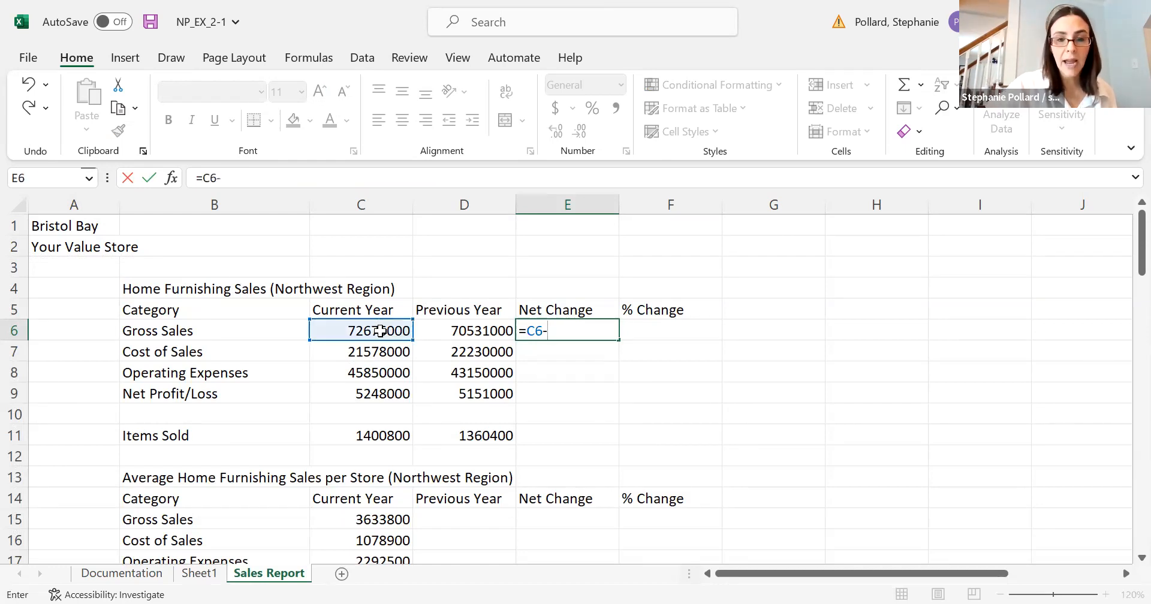
pyautogui.click(438, 331)
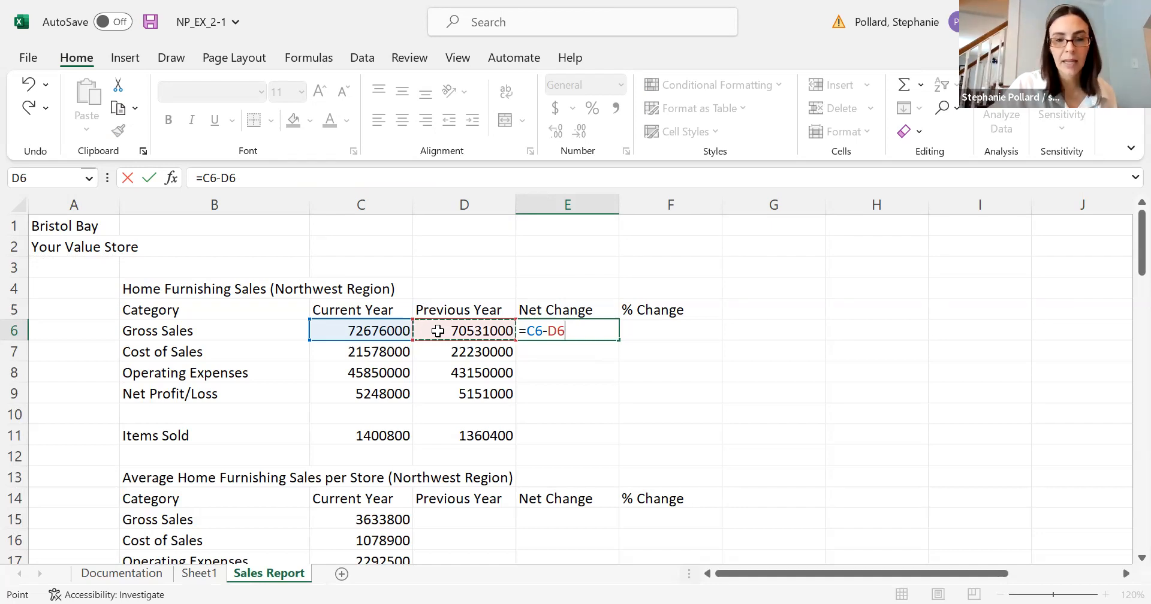
pyautogui.press('Return')
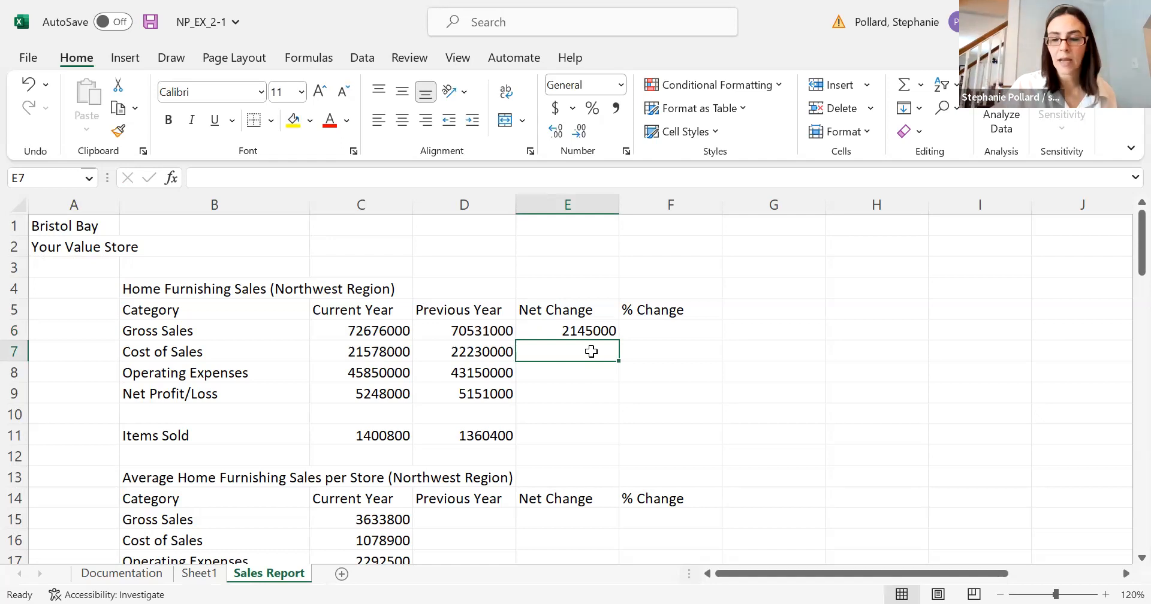
# Step: Calculate the net change for cost of sales in E7 with =C7-D7
pyautogui.write('=')
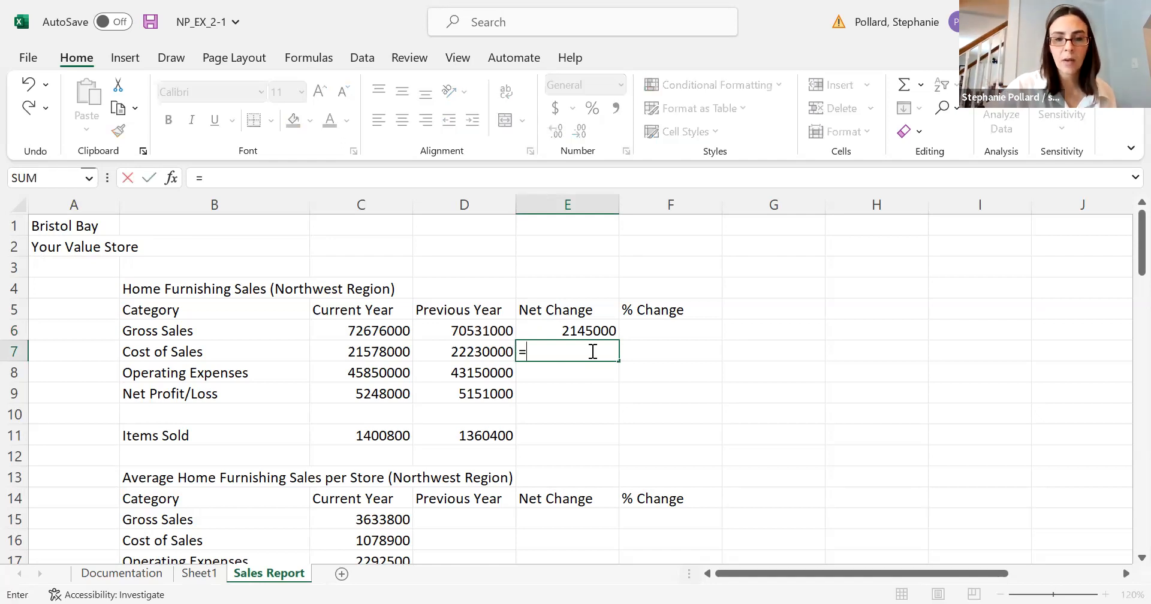
pyautogui.click(390, 352)
pyautogui.write('-')
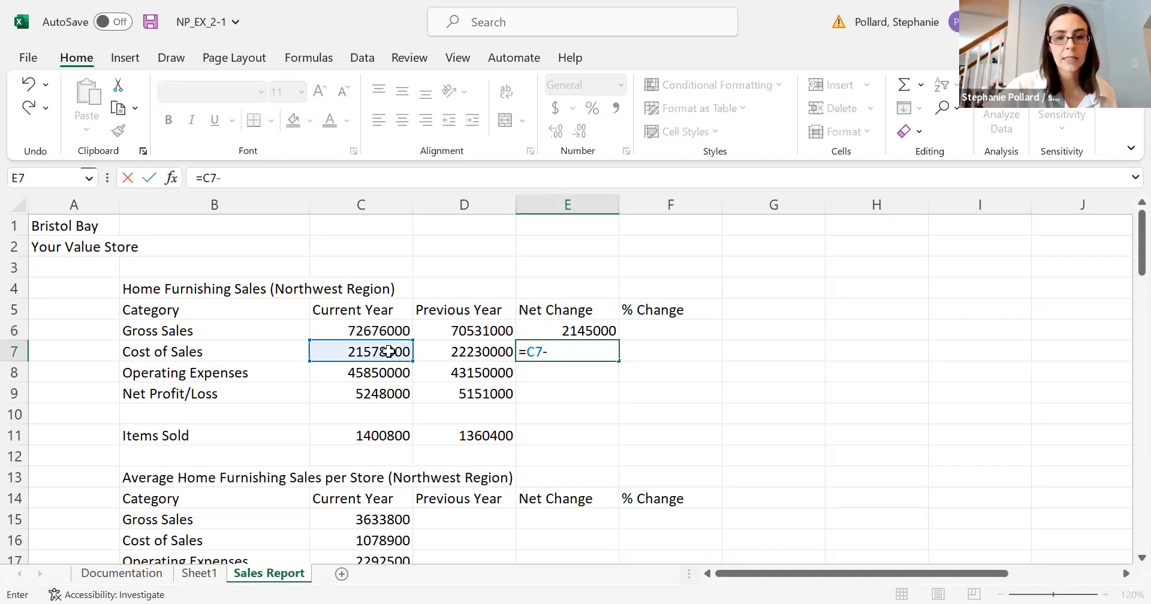
pyautogui.click(446, 353)
pyautogui.press('Return')
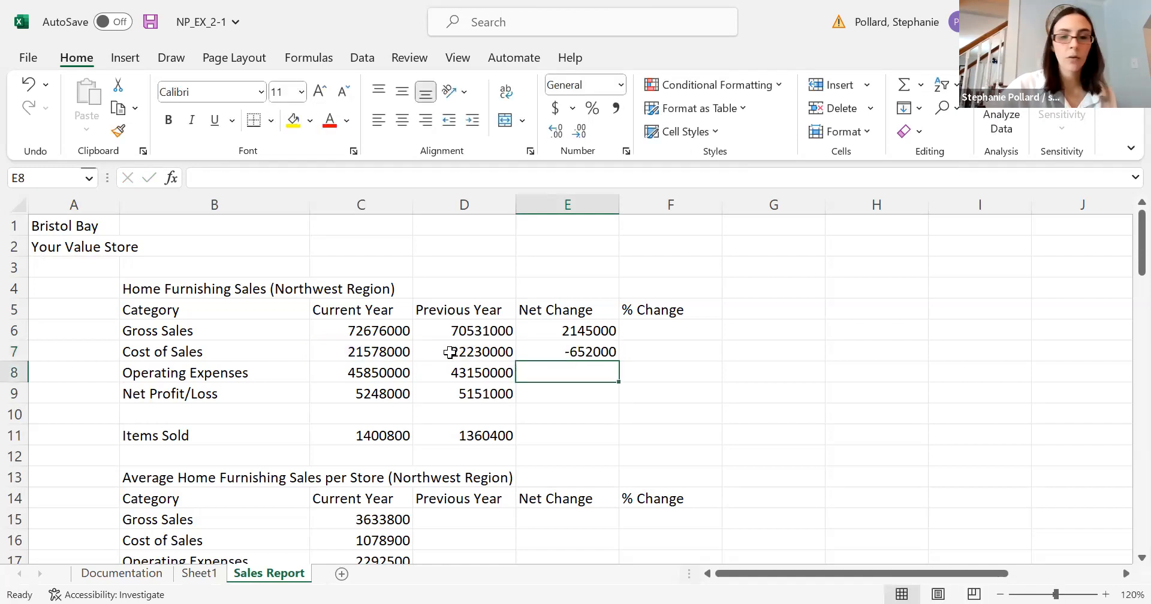
# Step: Fill the net change formula from E7 down through E9 and check the copied references
pyautogui.click(574, 354)
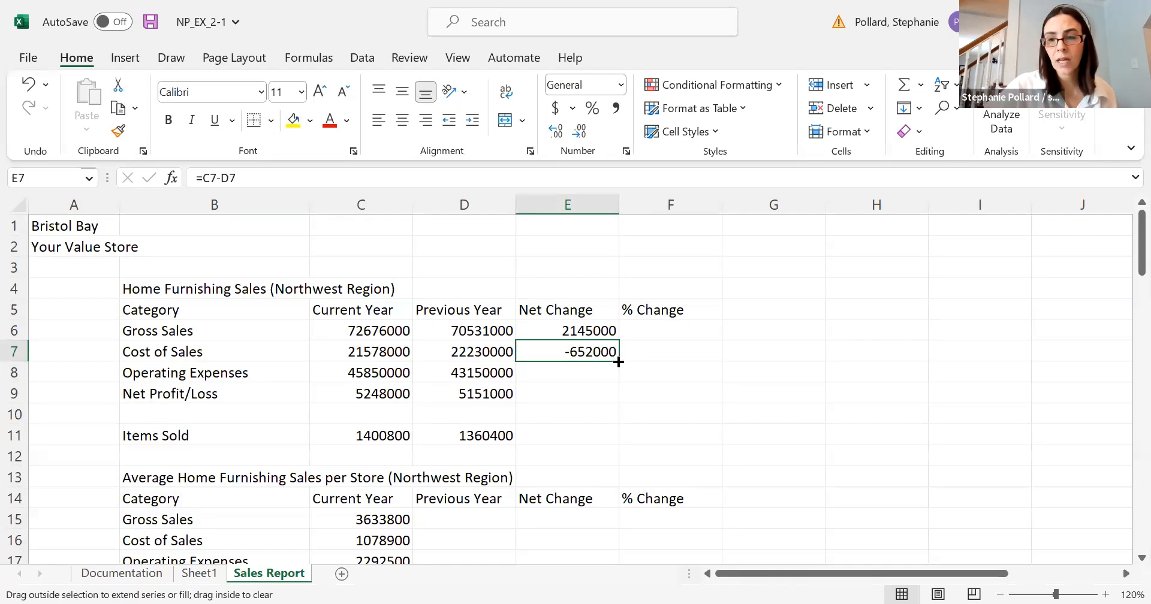
pyautogui.moveTo(618, 361); pyautogui.dragTo(613, 398)
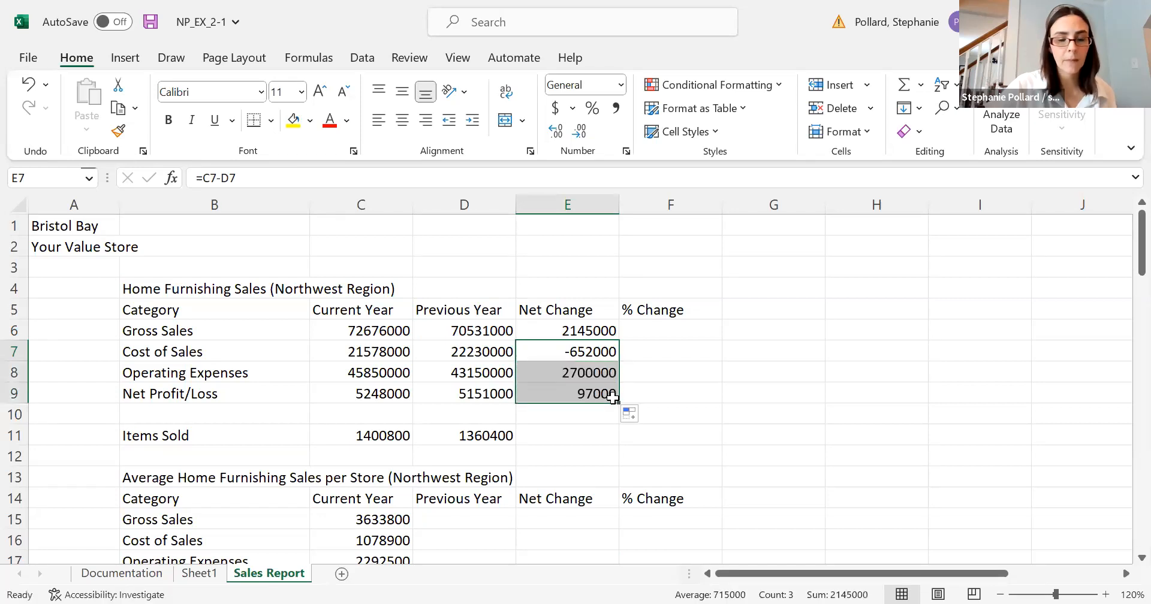
pyautogui.click(586, 374)
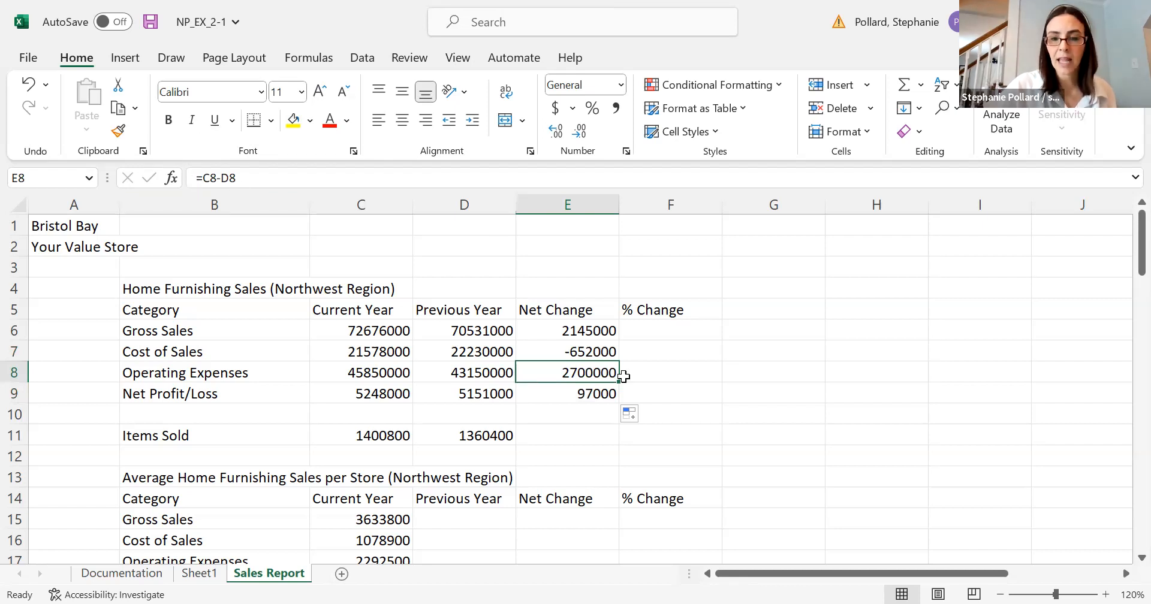
pyautogui.click(606, 392)
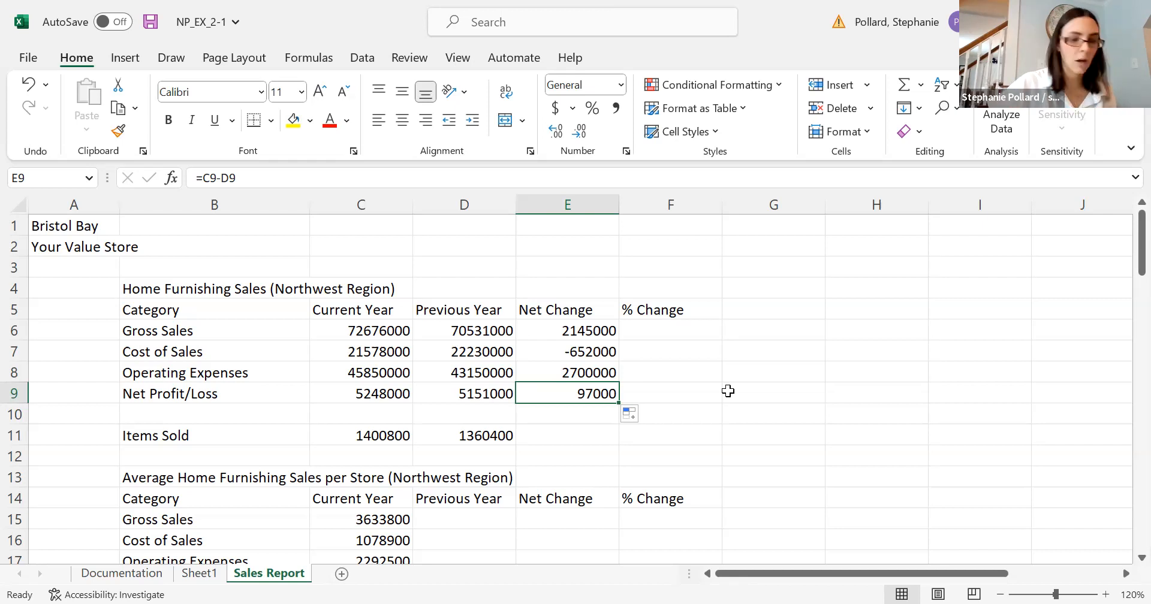
# Step: Calculate the net change for items sold in E11 with =C11-D11
pyautogui.click(558, 435)
pyautogui.write('=')
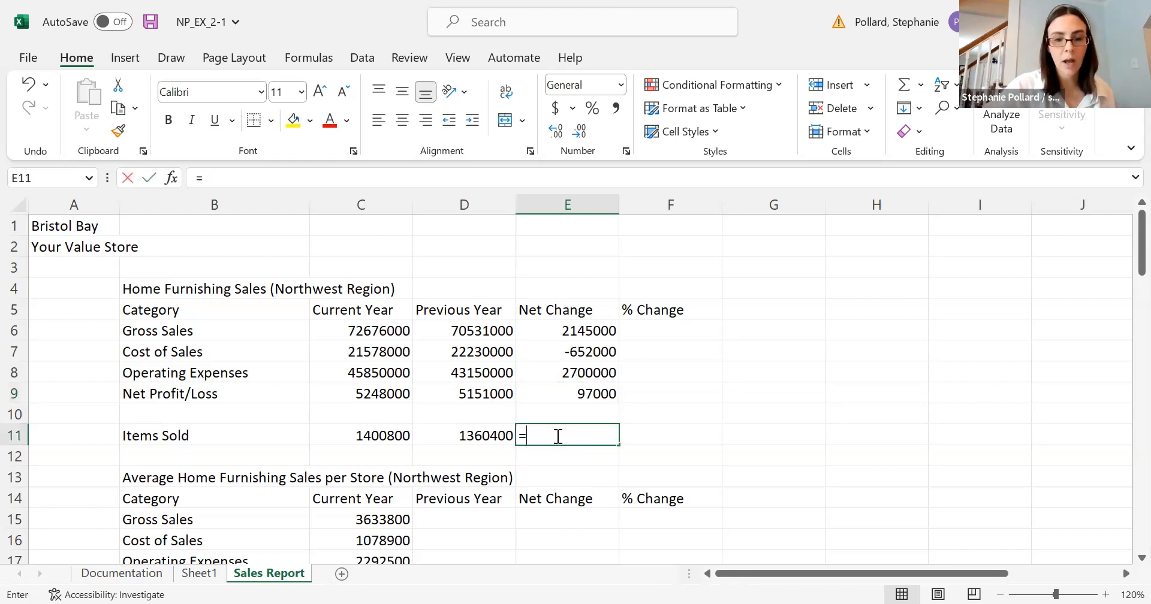
pyautogui.click(390, 436)
pyautogui.write('-')
pyautogui.click(441, 437)
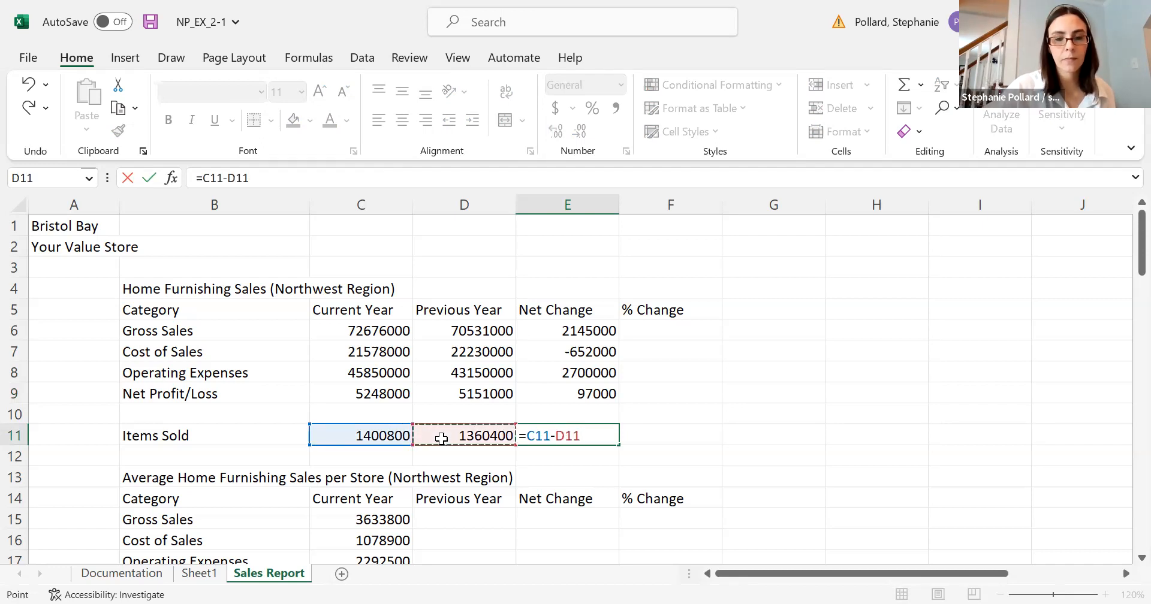
pyautogui.press('Return')
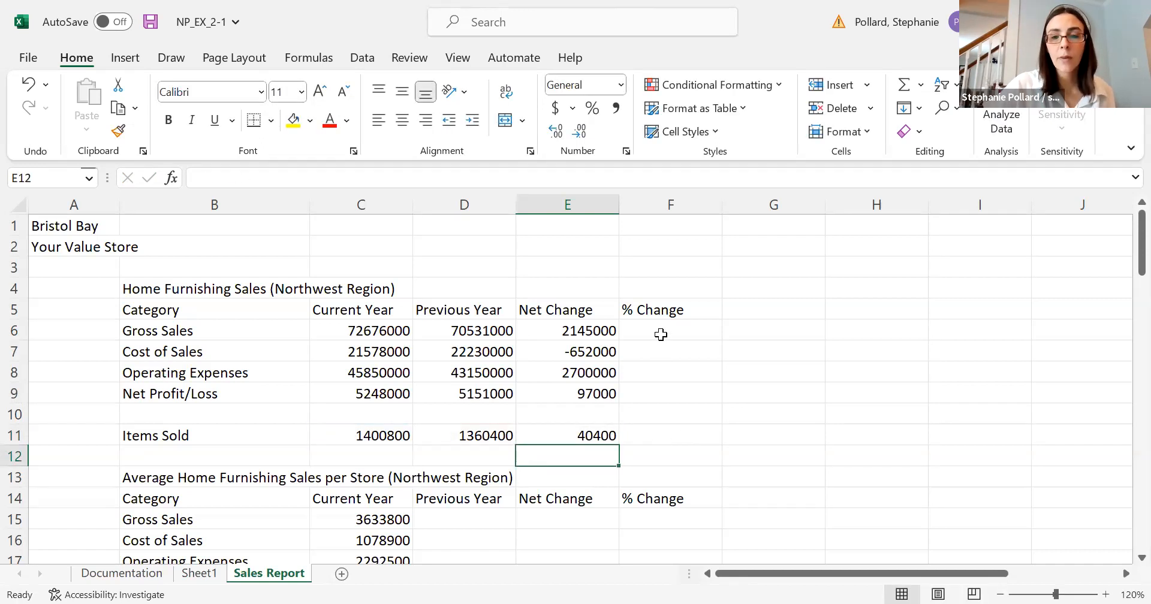
# Step: Calculate the gross sales percent change in F6 with =E6/D6 and fill the formula down through F9
pyautogui.click(661, 335)
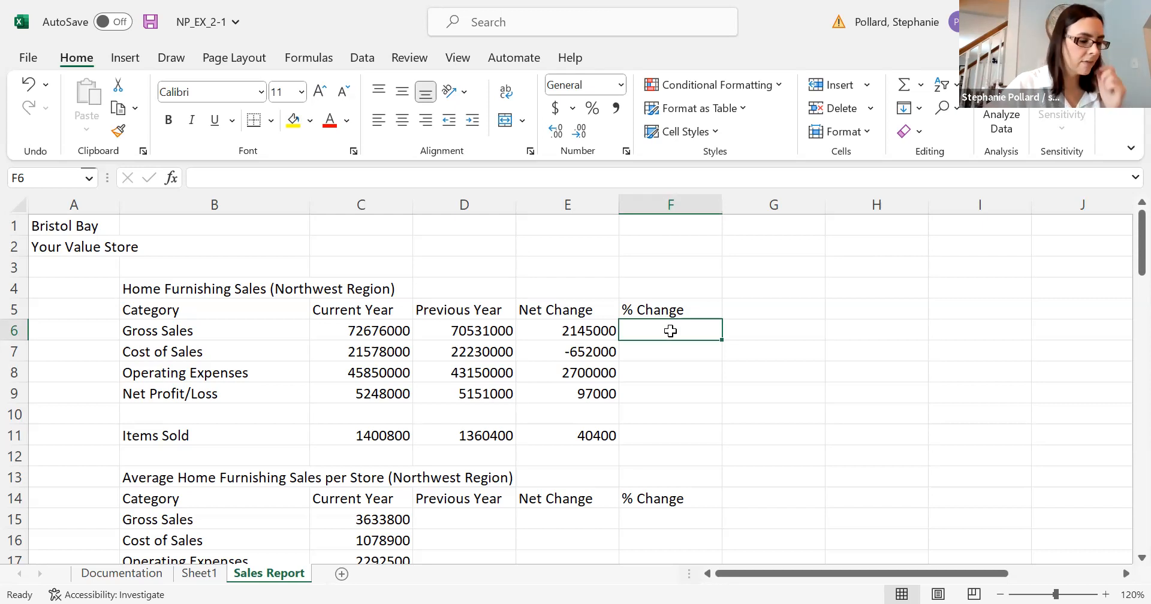
pyautogui.write('=')
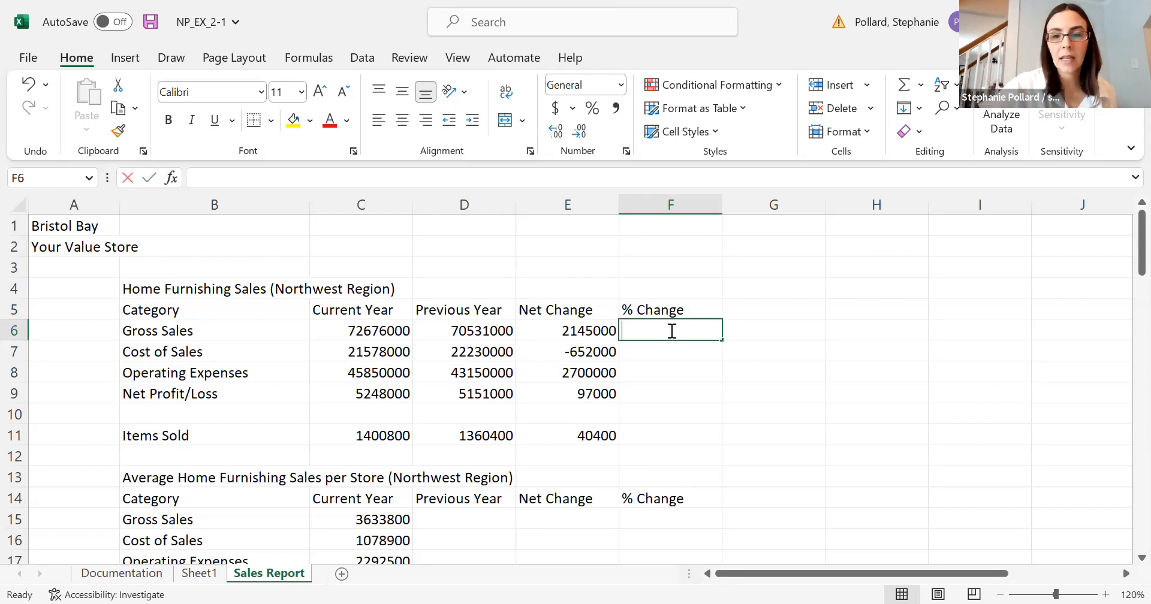
pyautogui.click(585, 332)
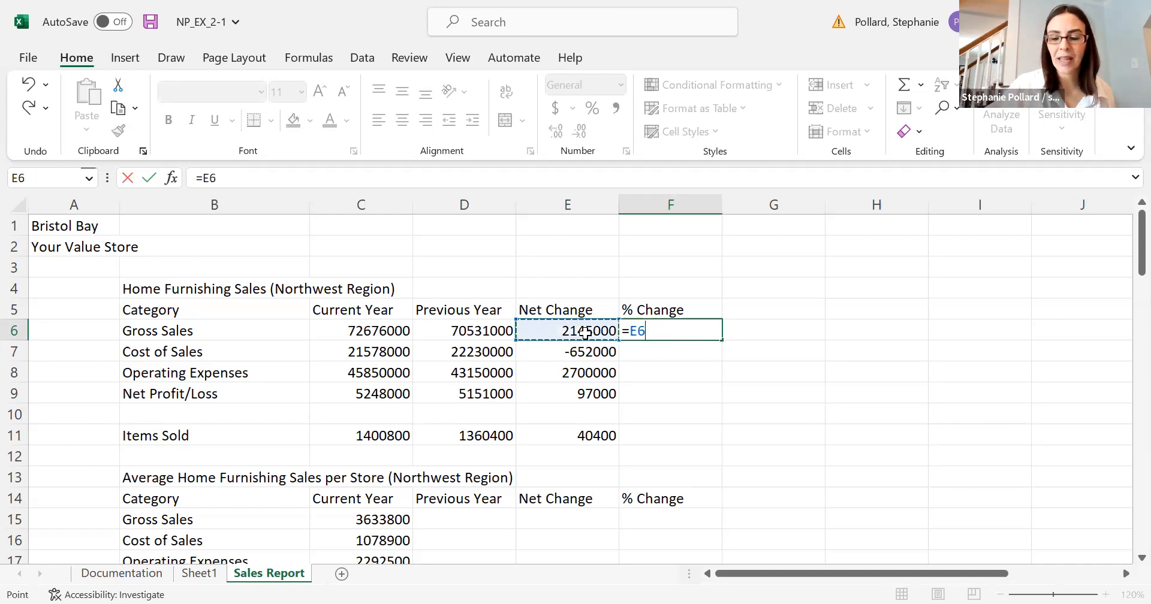
pyautogui.write('/')
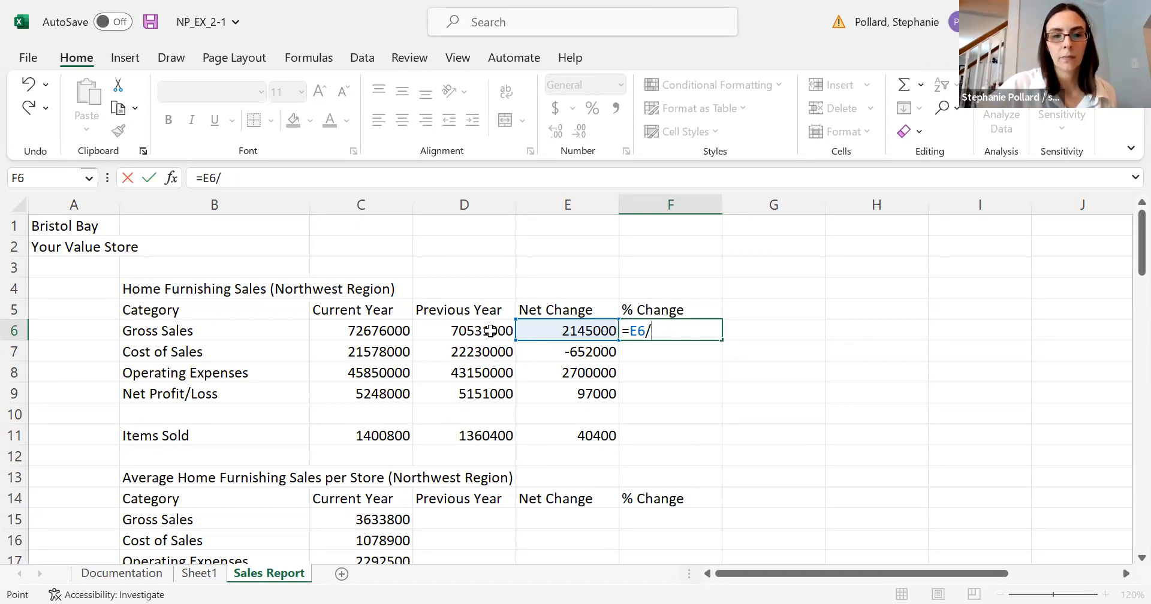
pyautogui.click(491, 331)
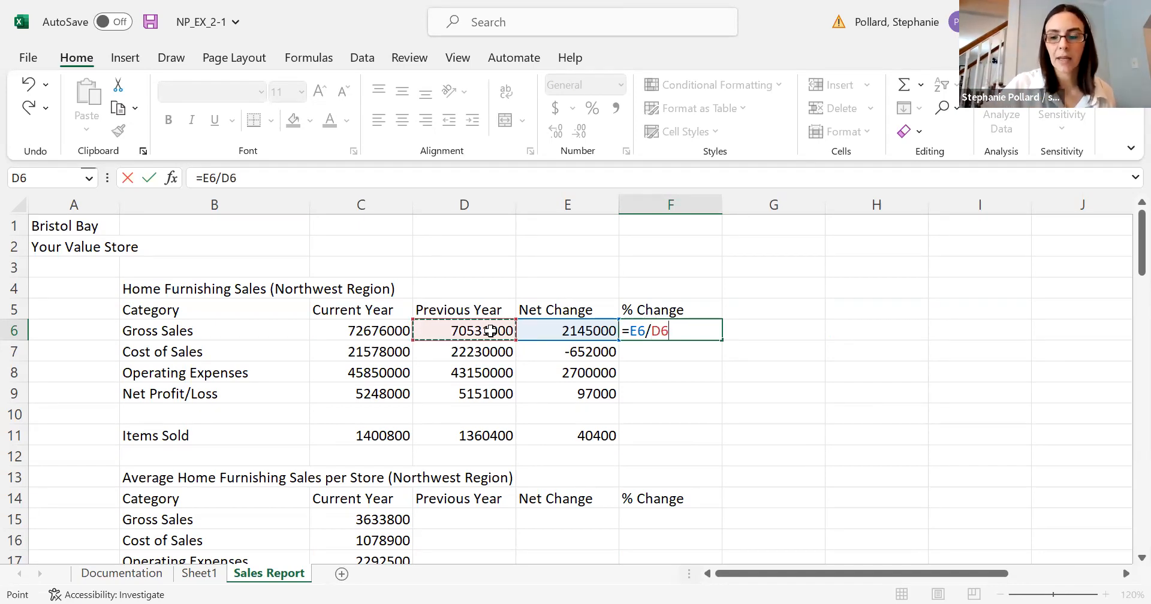
pyautogui.press('Return')
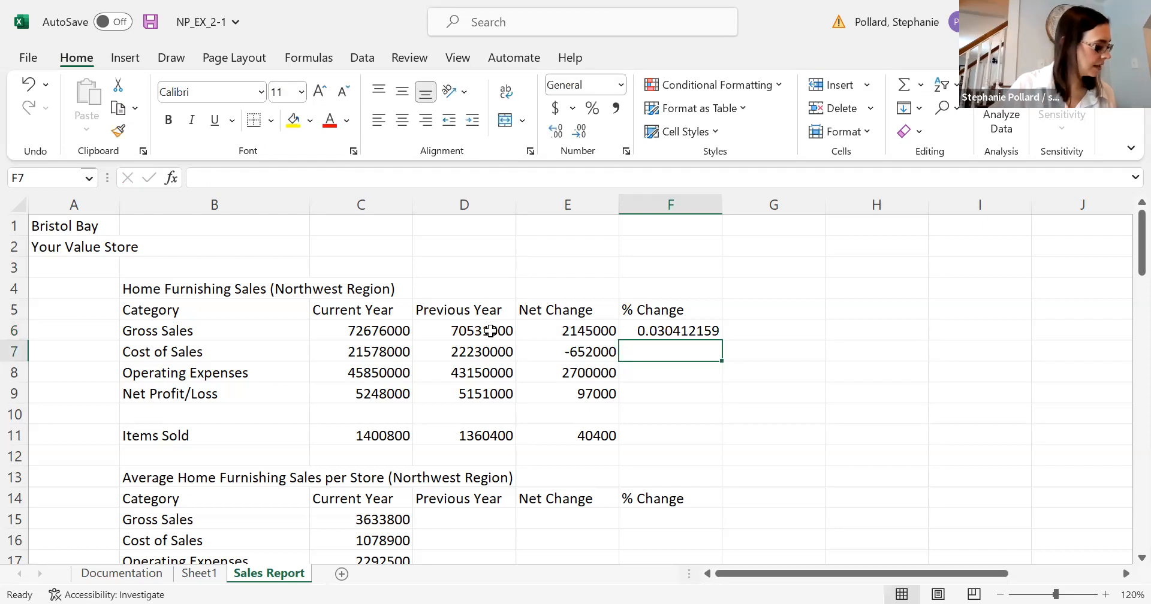
pyautogui.click(710, 331)
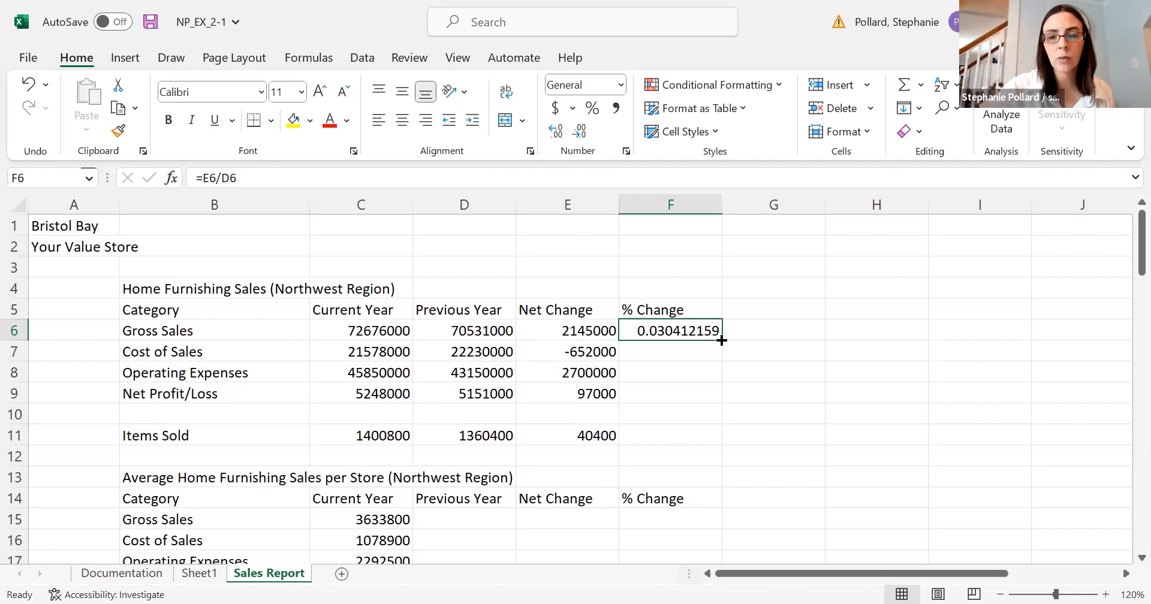
pyautogui.moveTo(722, 340); pyautogui.dragTo(720, 404)
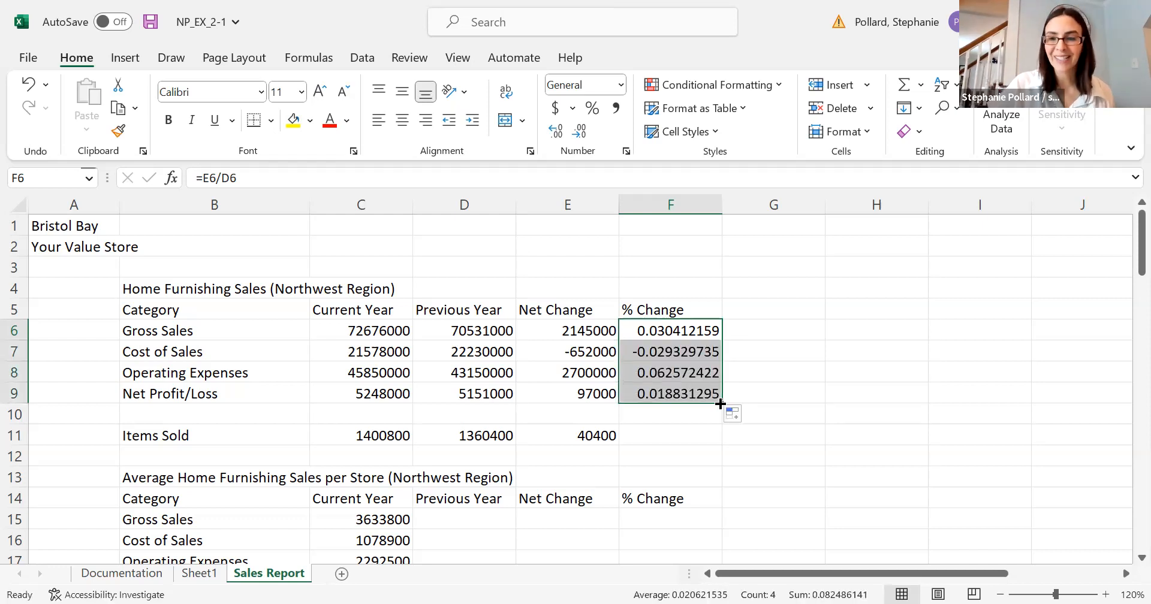
# Step: Copy the percent change formula from F9 into F11 for items sold and check the references in column F
pyautogui.click(664, 394)
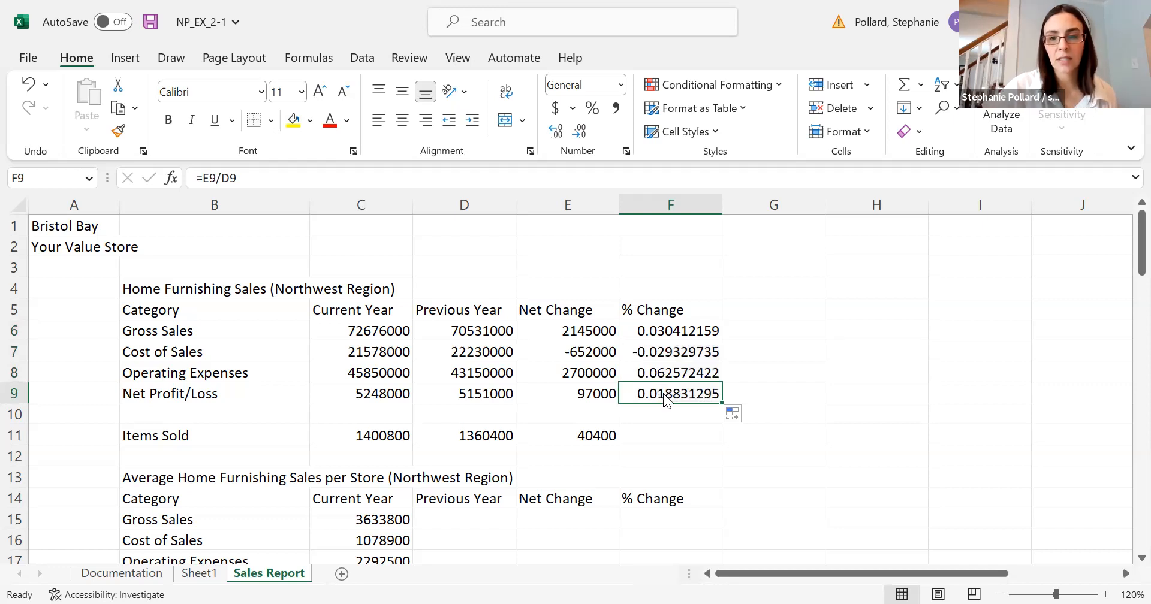
pyautogui.rightClick(663, 394)
pyautogui.click(708, 74)
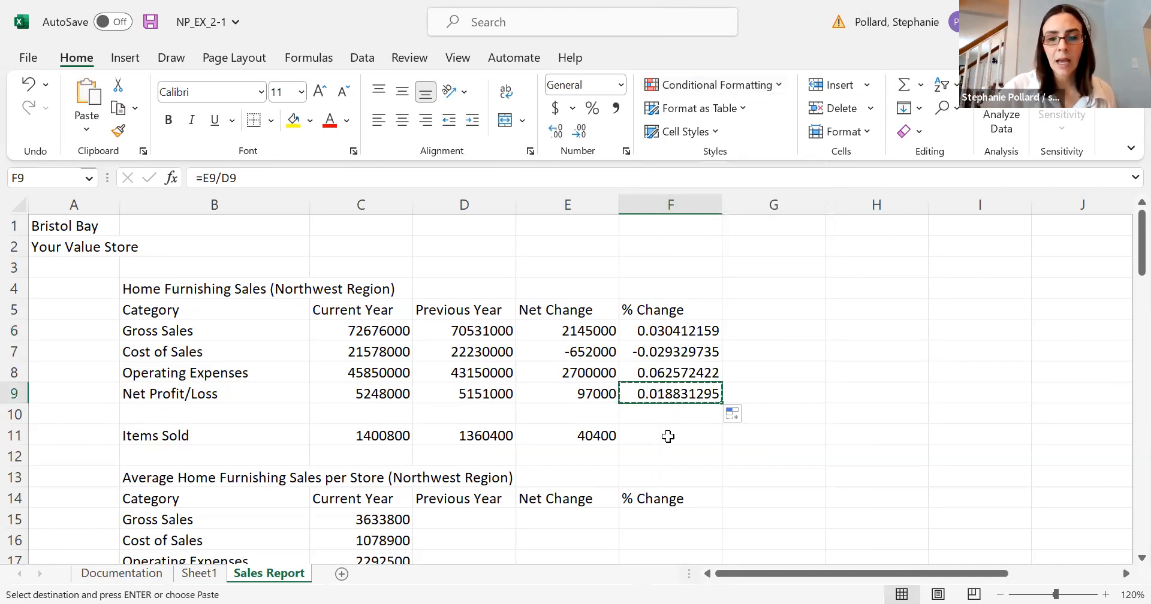
pyautogui.click(668, 438)
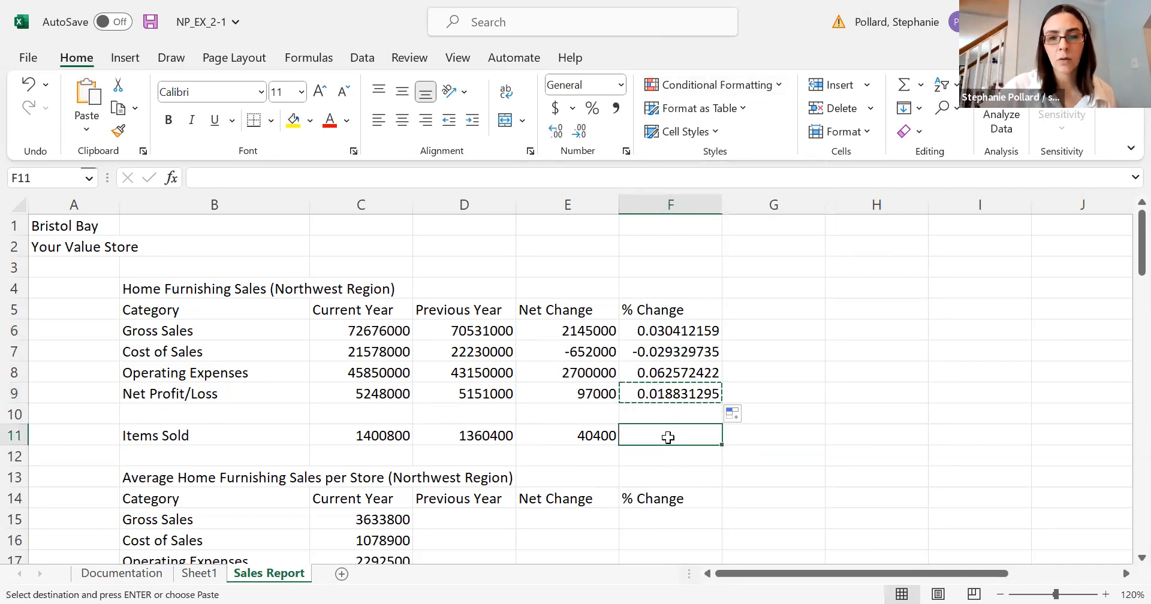
pyautogui.rightClick(671, 436)
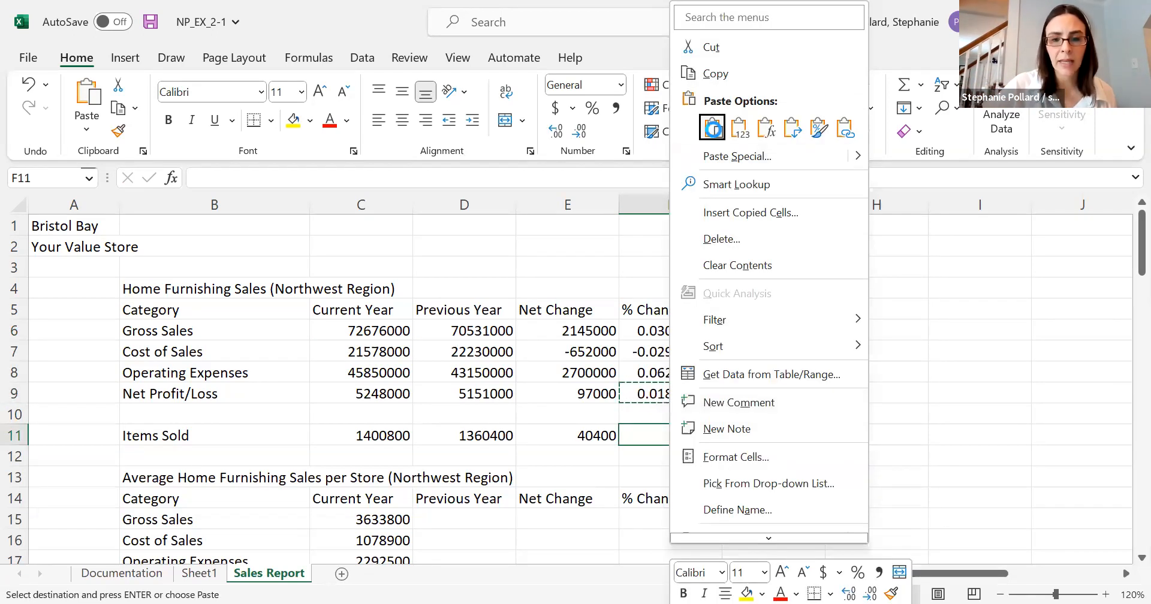
pyautogui.click(712, 127)
pyautogui.click(866, 409)
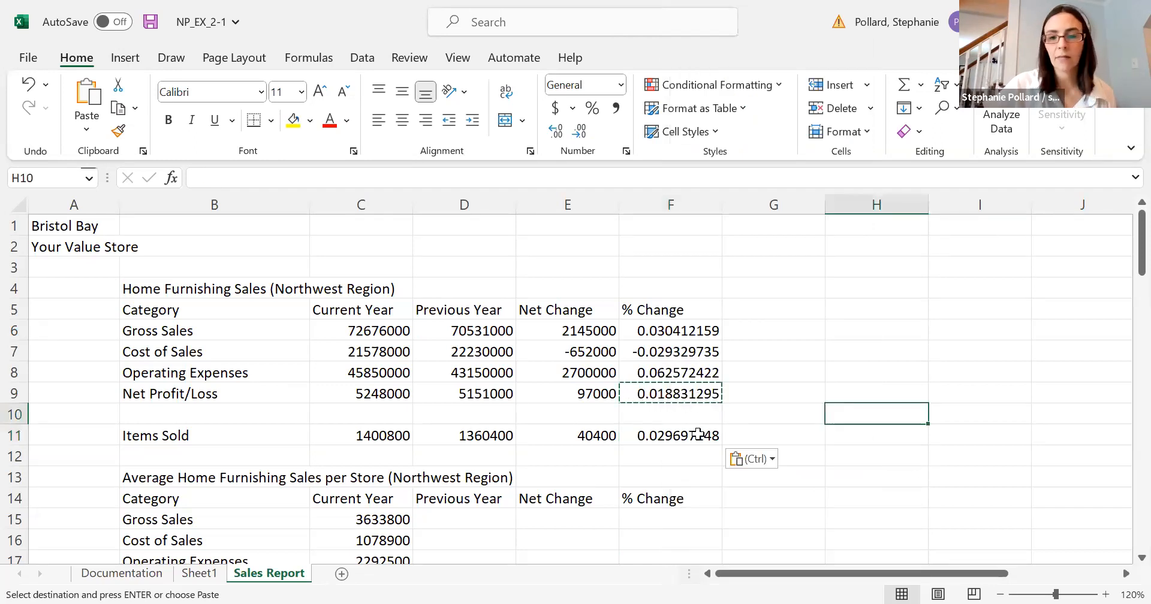
pyautogui.click(742, 429)
pyautogui.press('Escape')
pyautogui.click(707, 438)
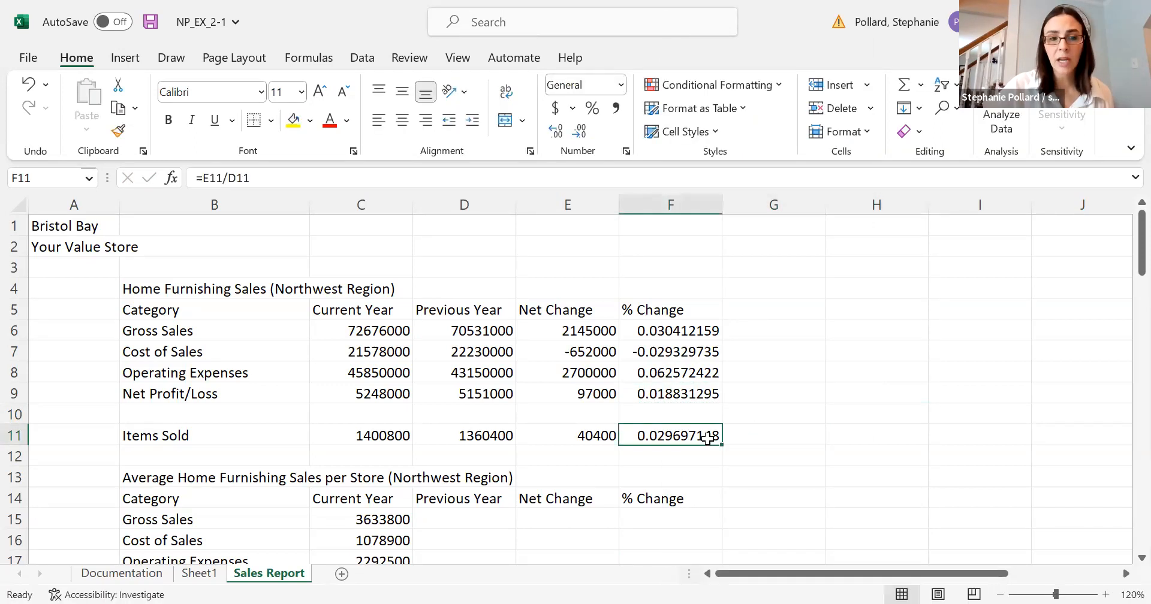
pyautogui.click(702, 393)
pyautogui.click(703, 370)
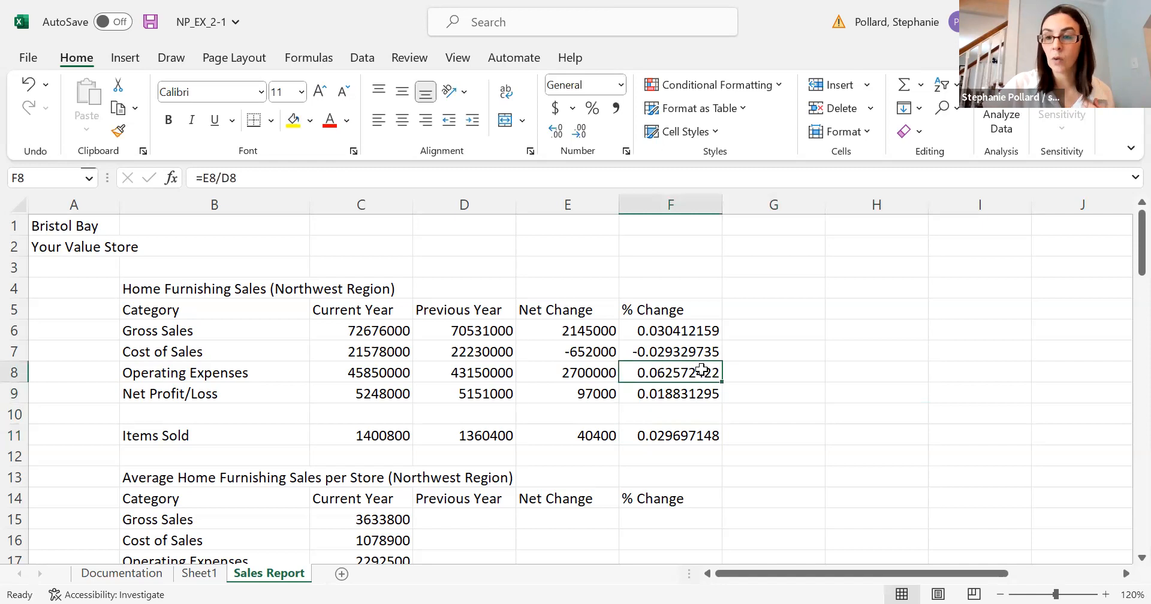
pyautogui.click(690, 434)
pyautogui.click(779, 427)
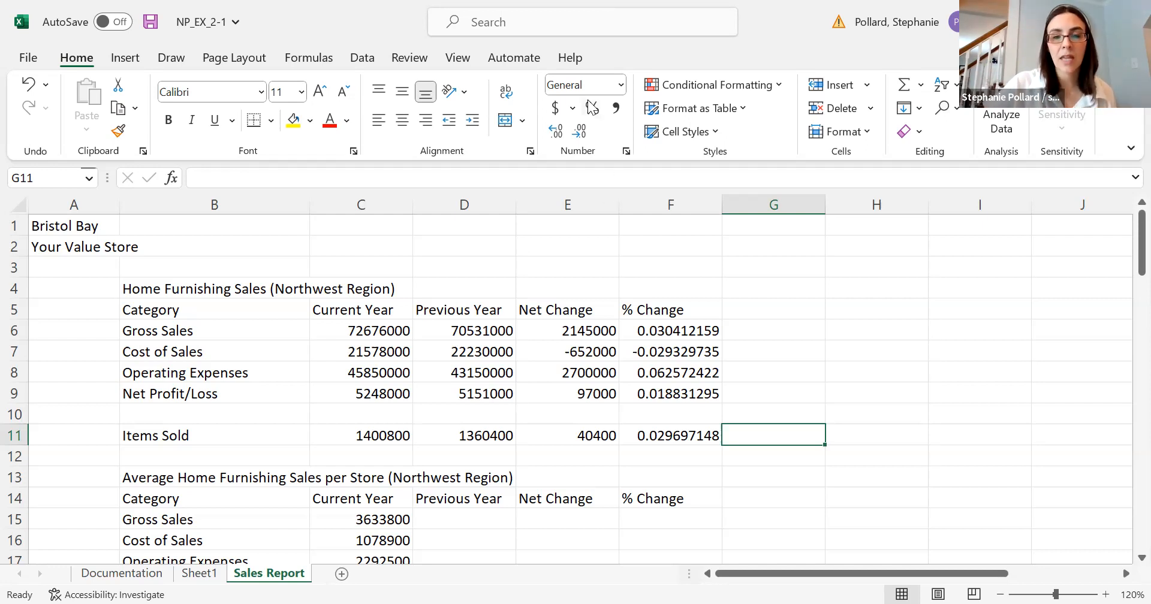
# Step: Format the gross sales percent change in F6 as a percentage with two decimal places
pyautogui.click(676, 333)
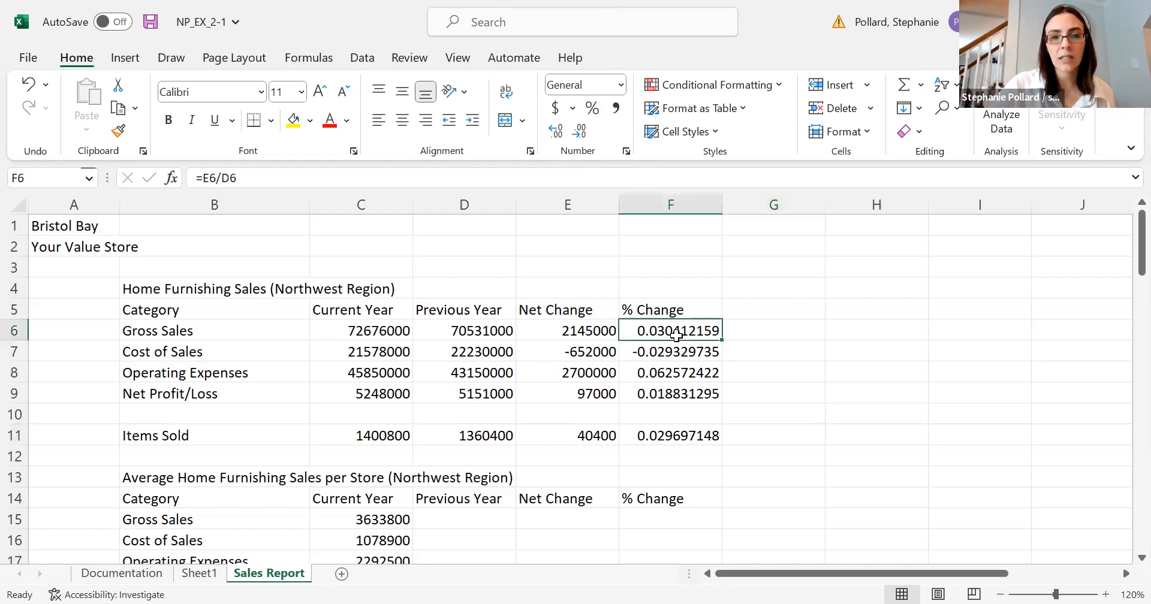
pyautogui.click(590, 110)
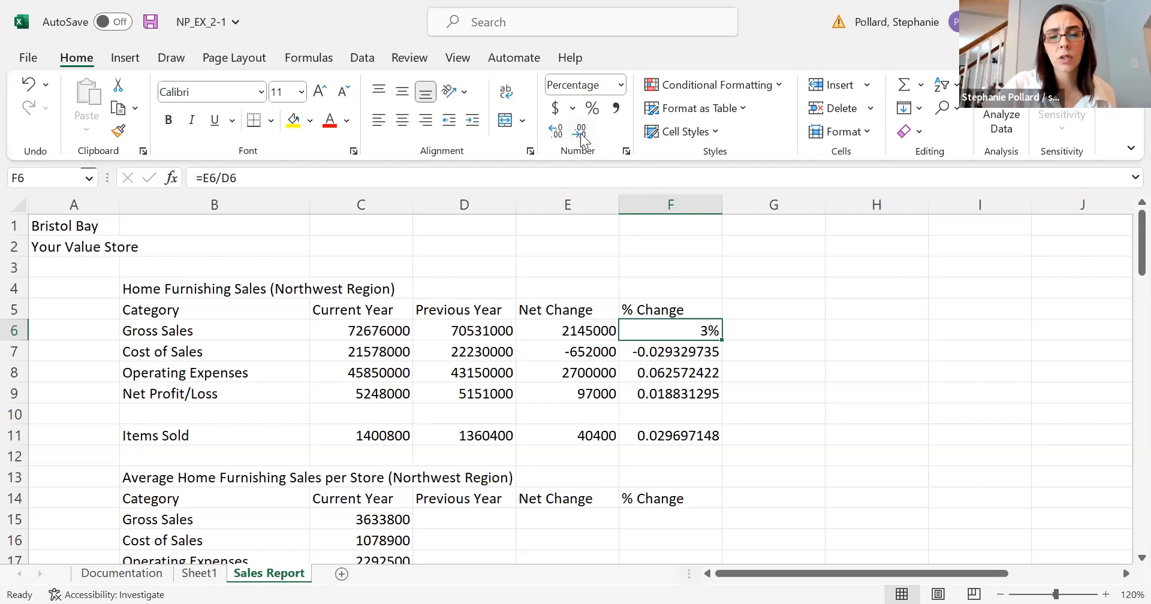
pyautogui.click(552, 135)
pyautogui.click(557, 134)
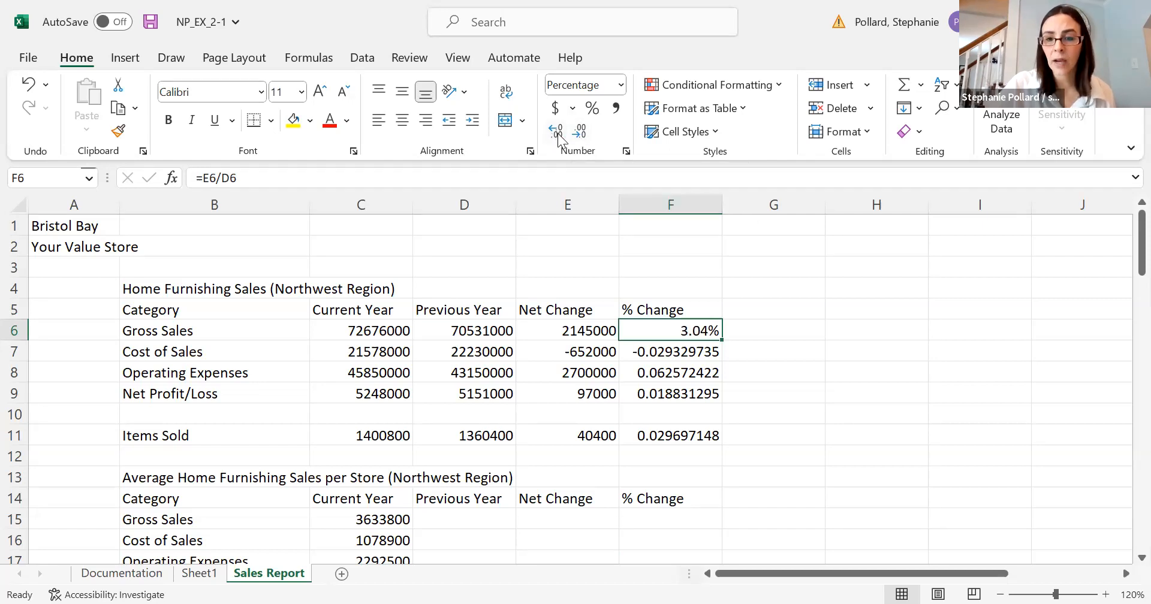
# Step: Reduce the percentage in F6 to no decimal places and restore two decimal places
pyautogui.click(580, 132)
pyautogui.click(579, 132)
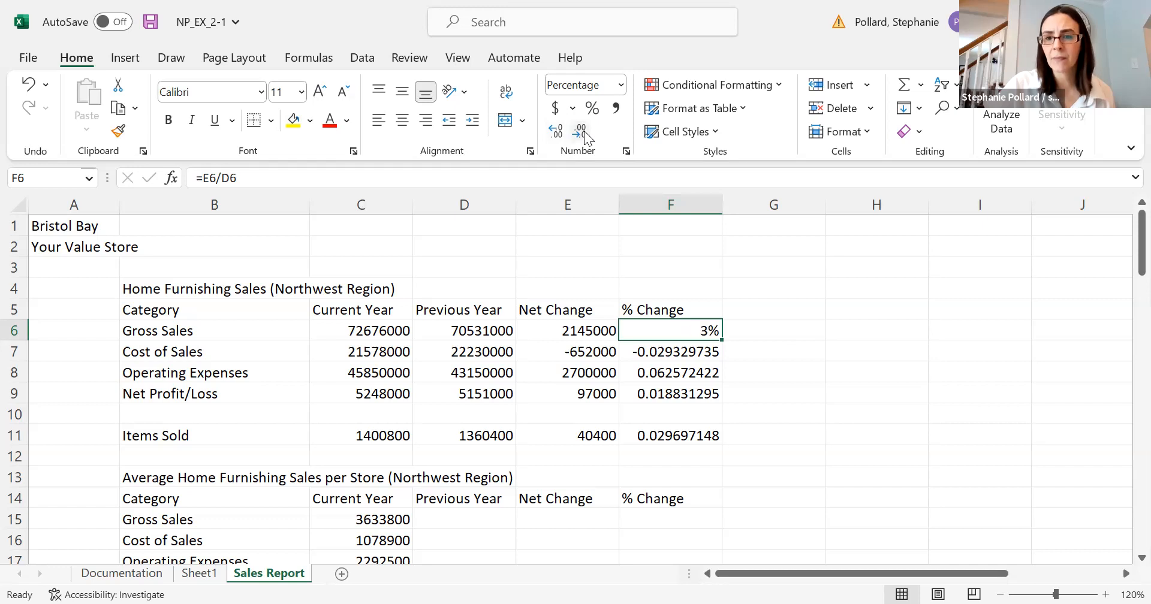
pyautogui.click(558, 135)
pyautogui.click(558, 135)
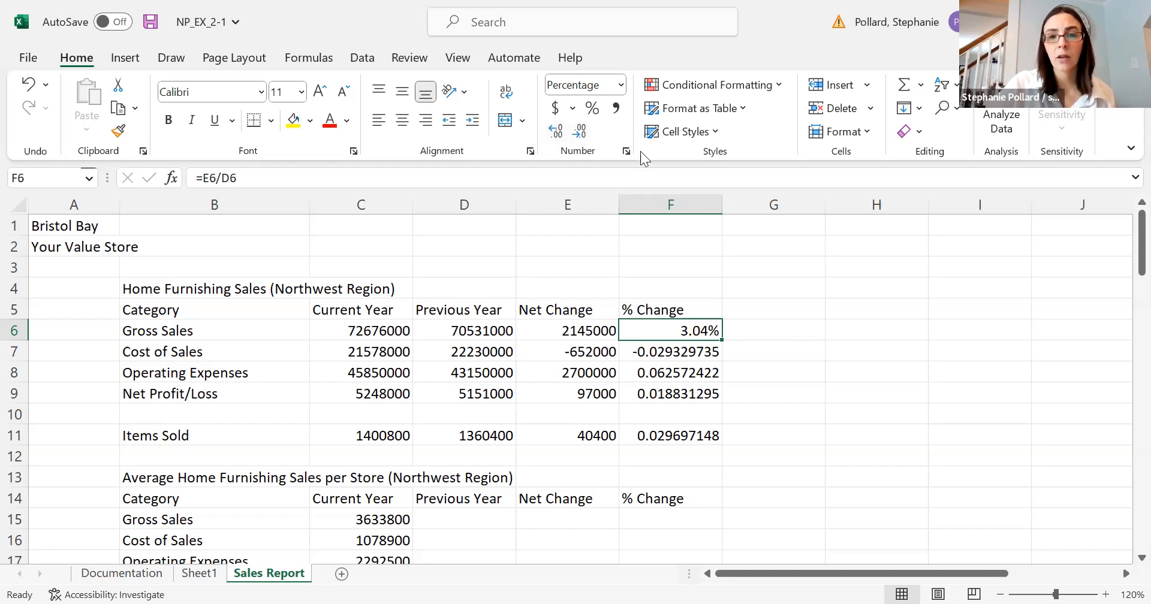
# Step: Reset F6 to the General format, try Percent Style on it again and return it to General
pyautogui.click(621, 85)
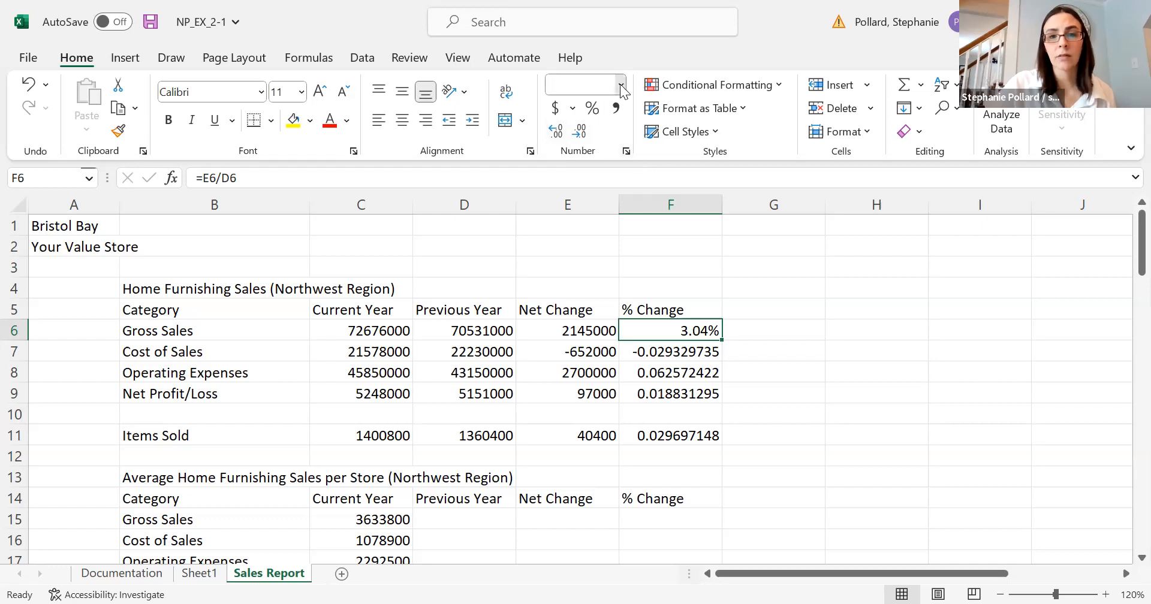
pyautogui.click(619, 116)
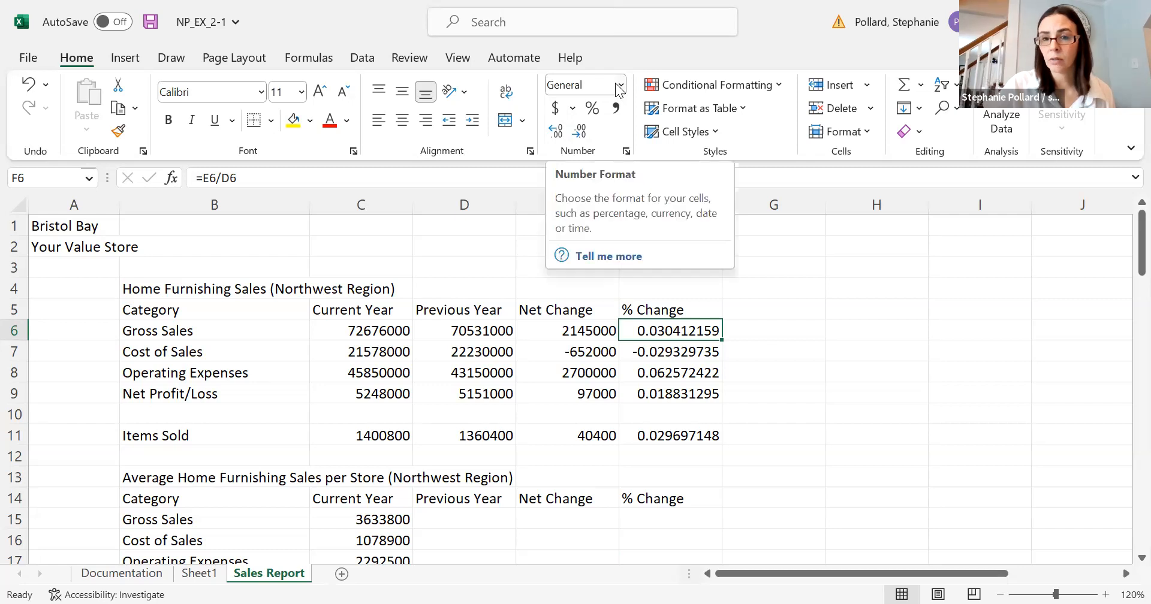
pyautogui.click(593, 109)
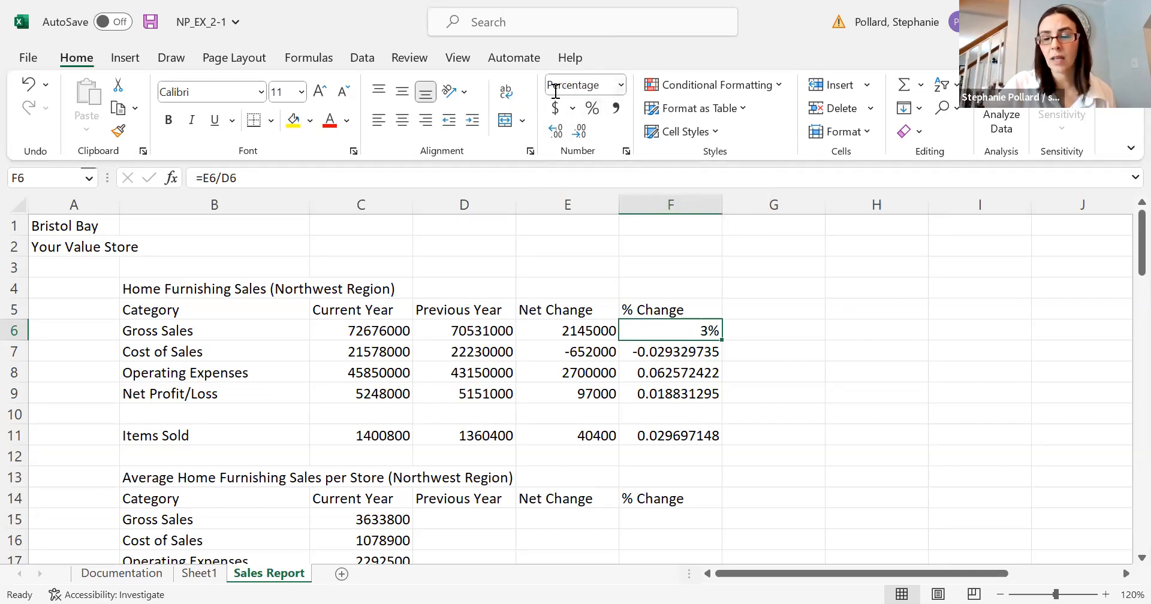
pyautogui.click(621, 85)
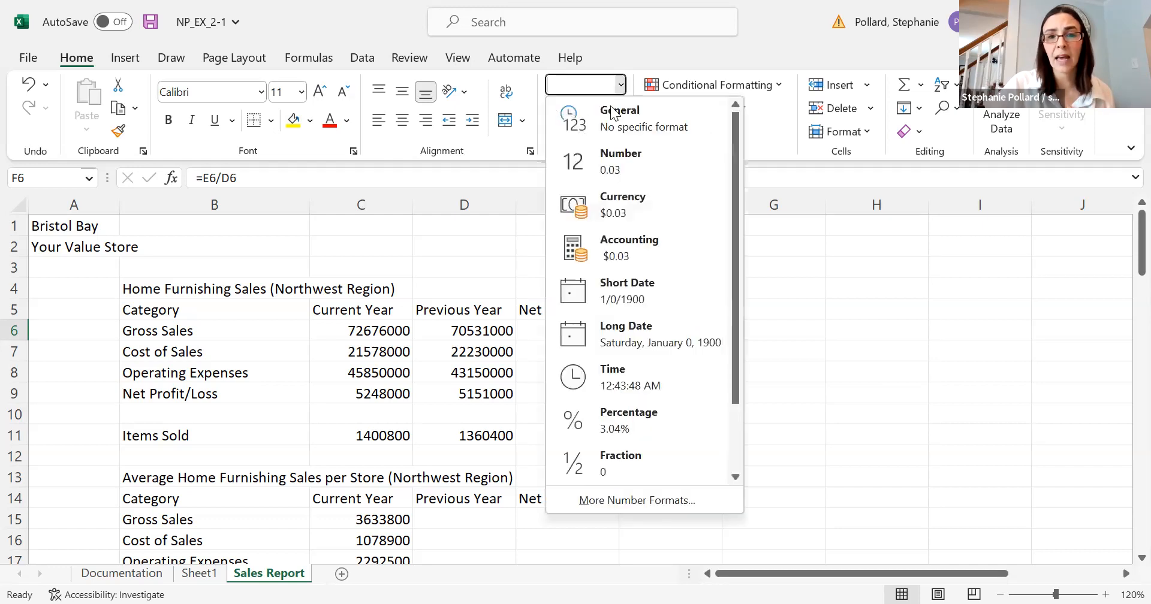
pyautogui.click(608, 118)
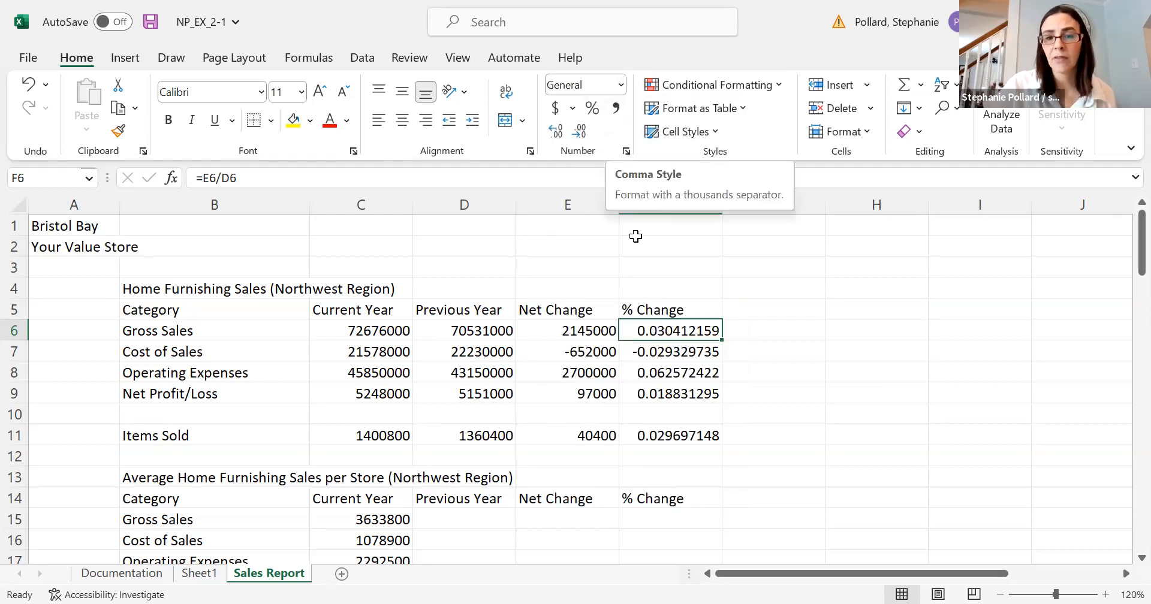
pyautogui.moveTo(663, 270); pyautogui.dragTo(750, 306)
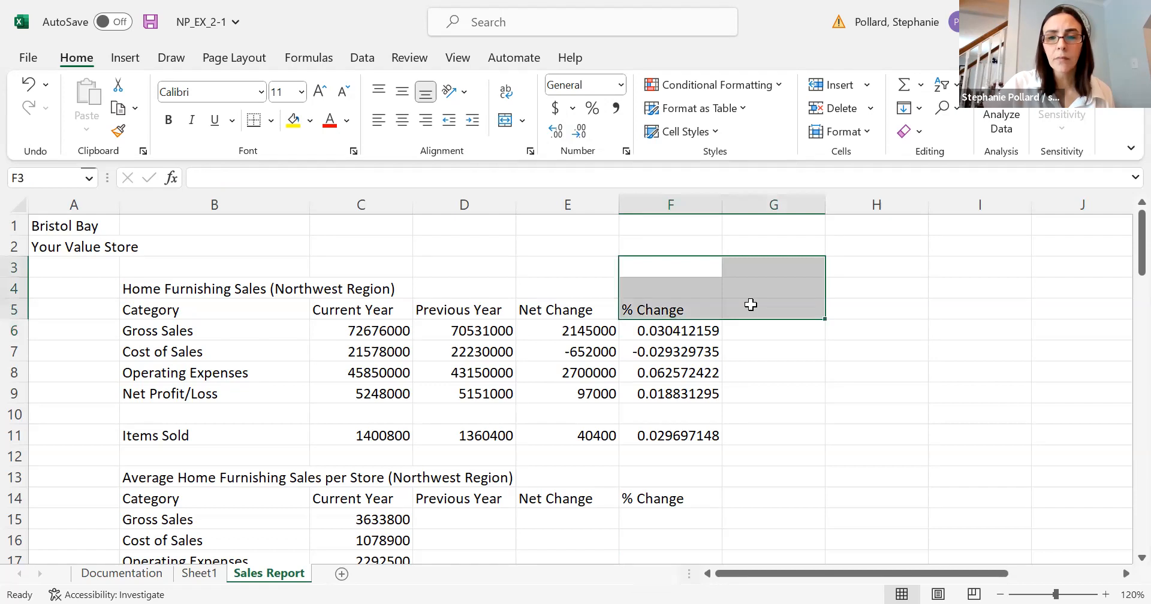
pyautogui.click(672, 281)
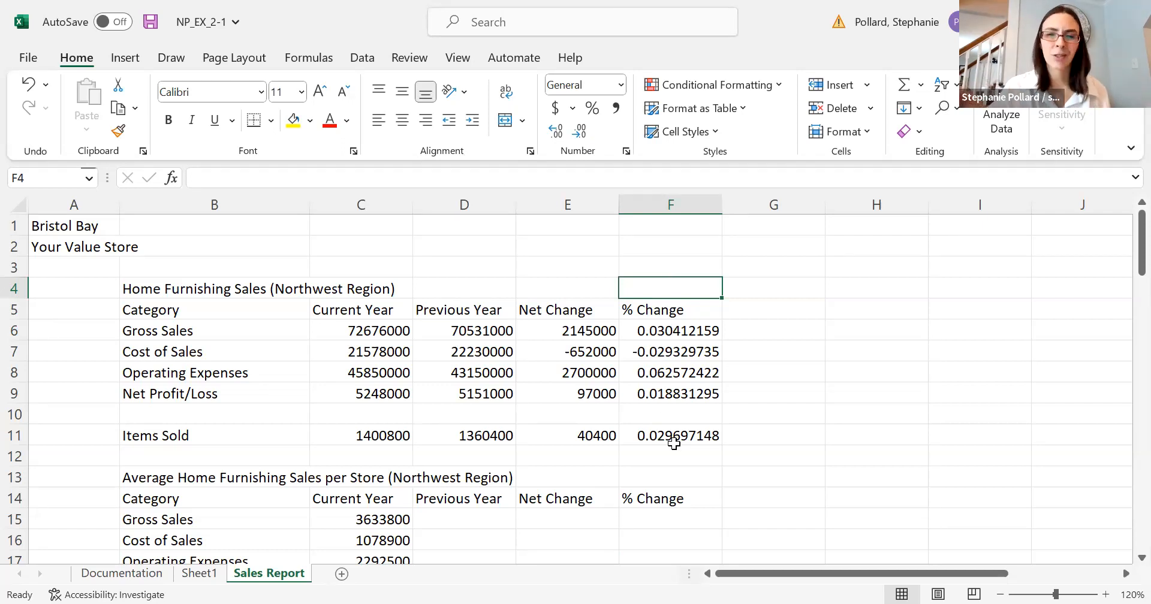
# Step: Try percentages with two and three decimal places on the percent changes in F6:F11, and reset the range to General
pyautogui.moveTo(687, 334); pyautogui.dragTo(684, 436)
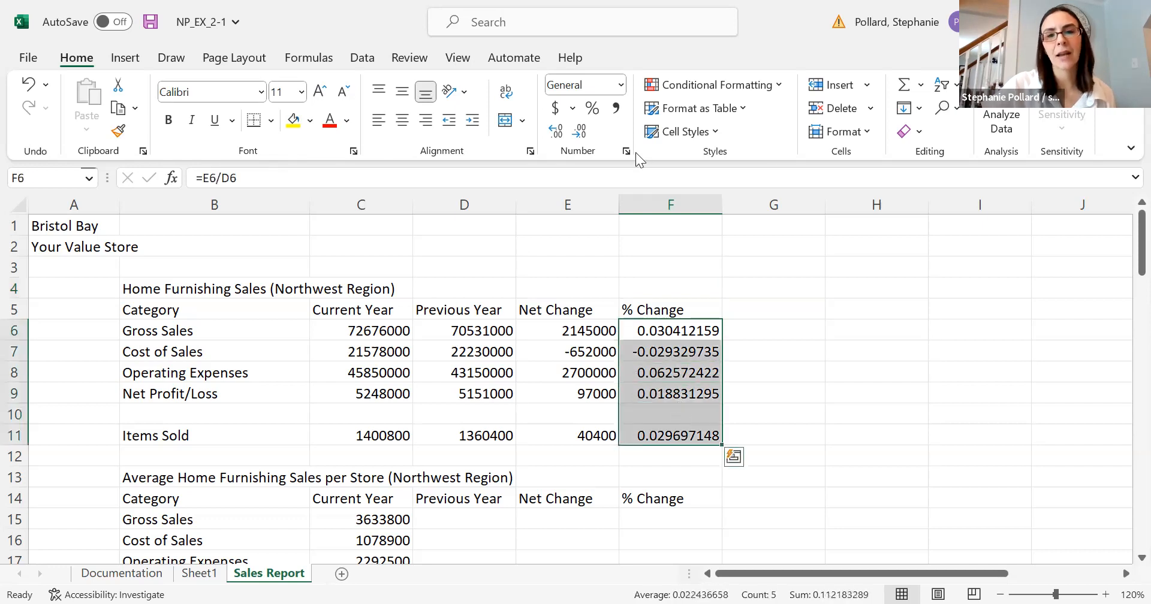
pyautogui.click(593, 110)
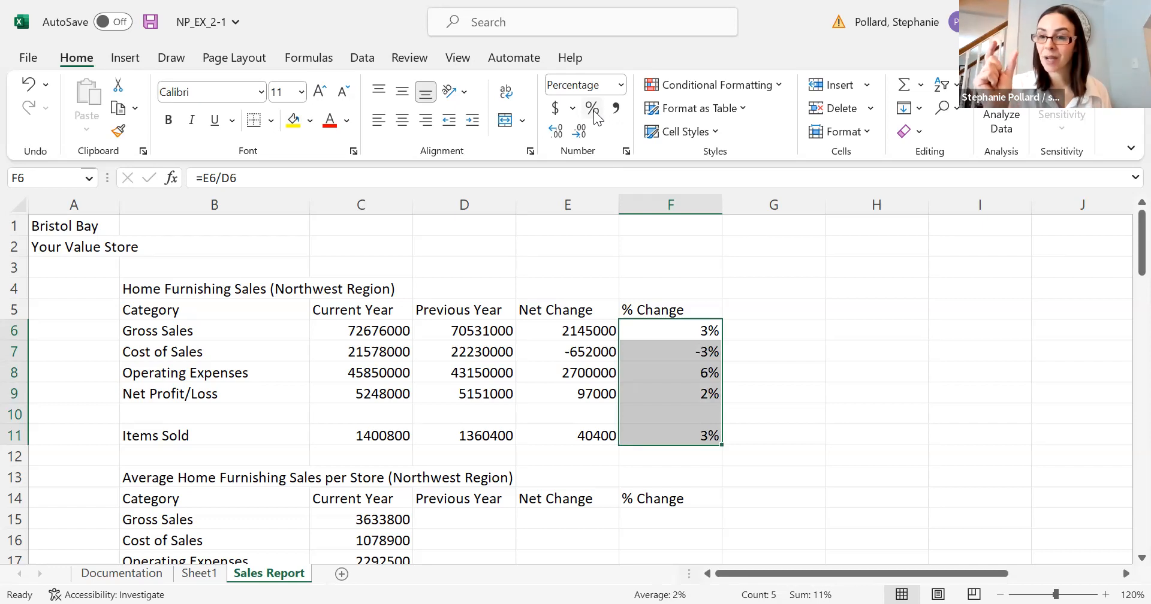
pyautogui.click(557, 131)
pyautogui.click(558, 131)
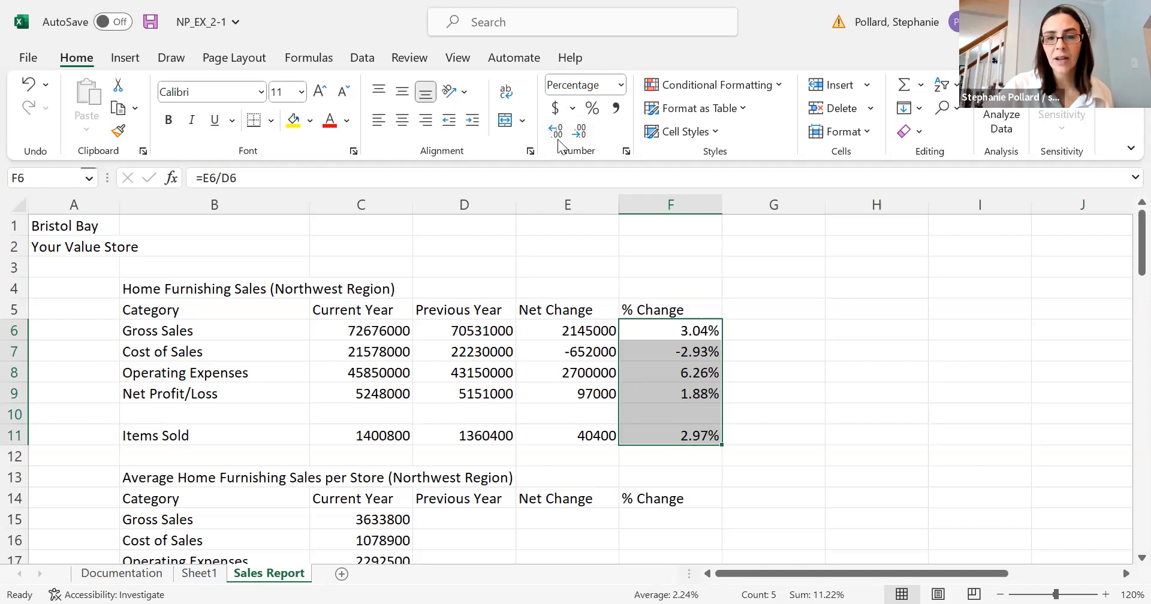
pyautogui.click(557, 135)
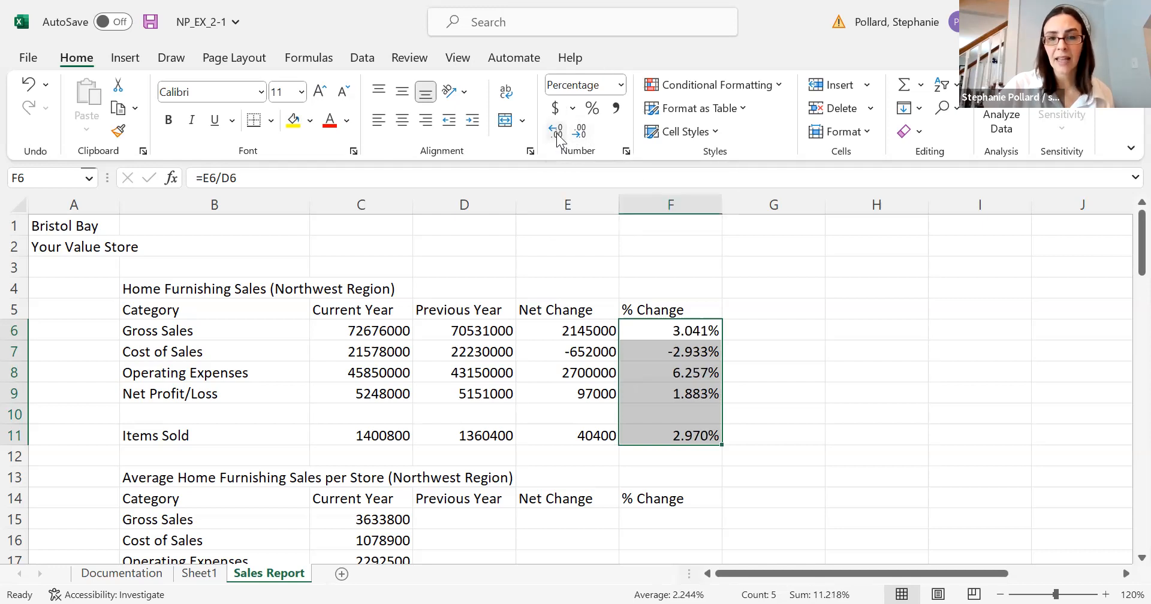
pyautogui.click(579, 134)
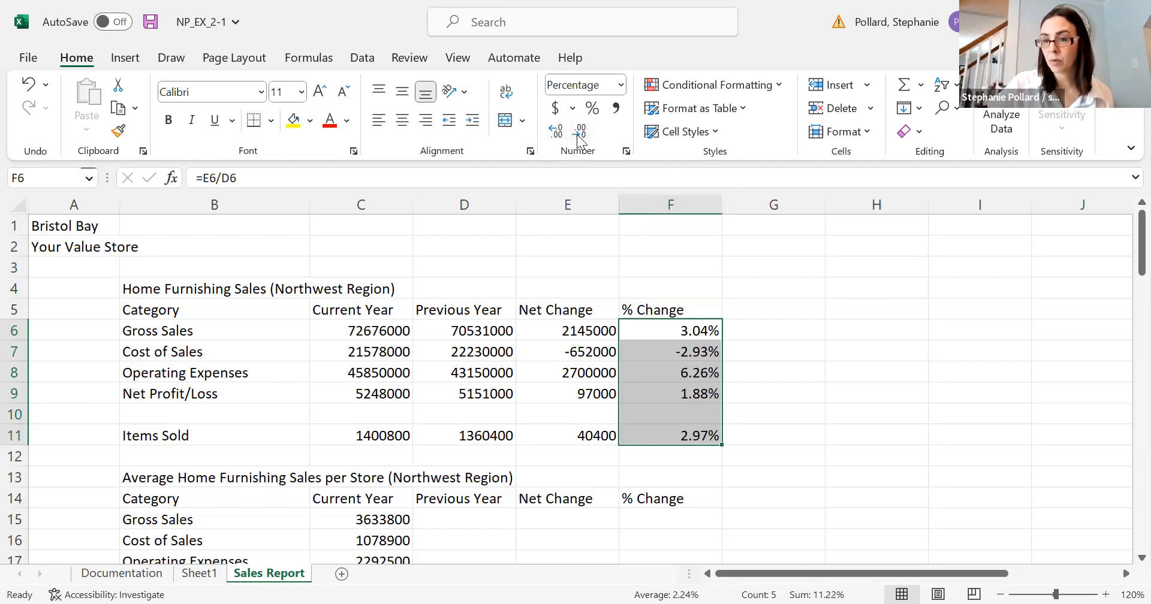
pyautogui.click(557, 137)
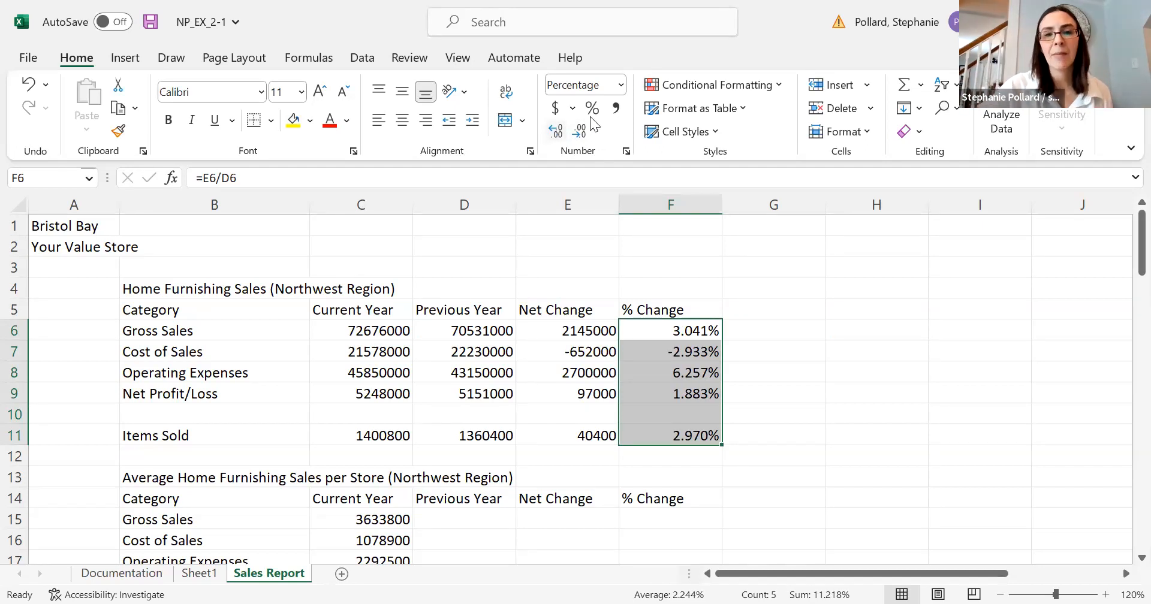
pyautogui.click(621, 90)
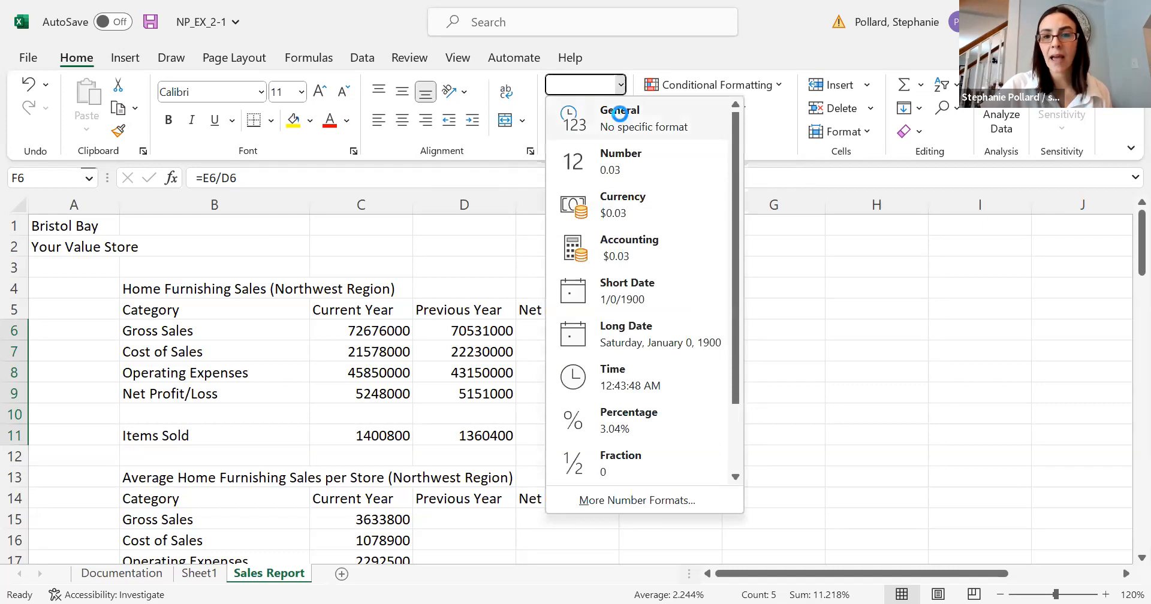
pyautogui.click(620, 113)
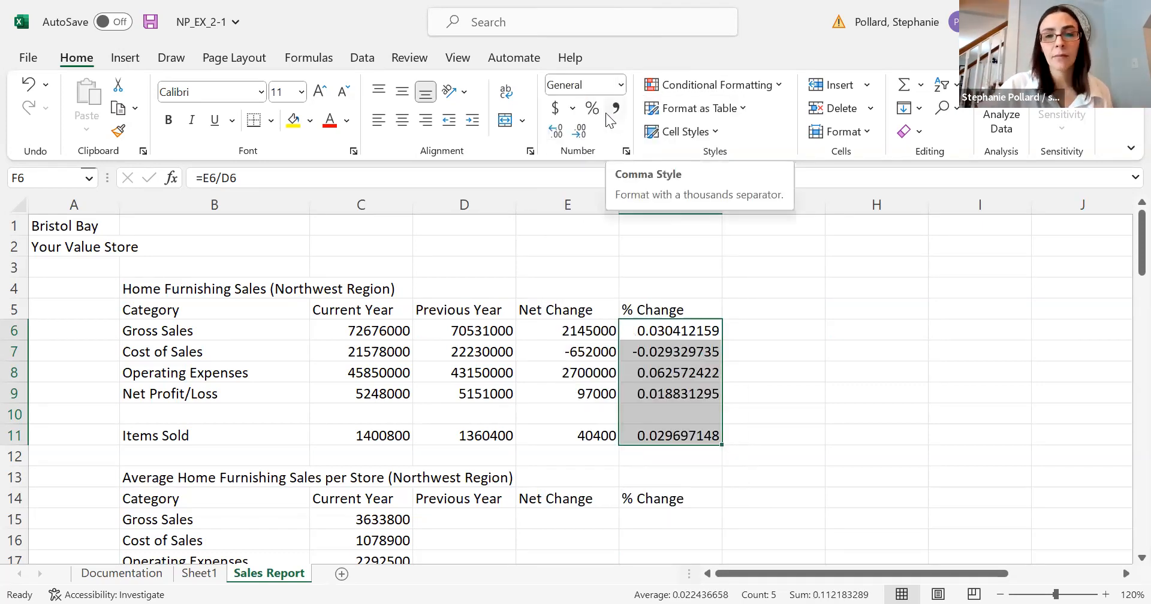
# Step: Format the percent changes in F6:F11 as percentages with three decimal places
pyautogui.click(595, 109)
pyautogui.click(560, 133)
pyautogui.click(560, 133)
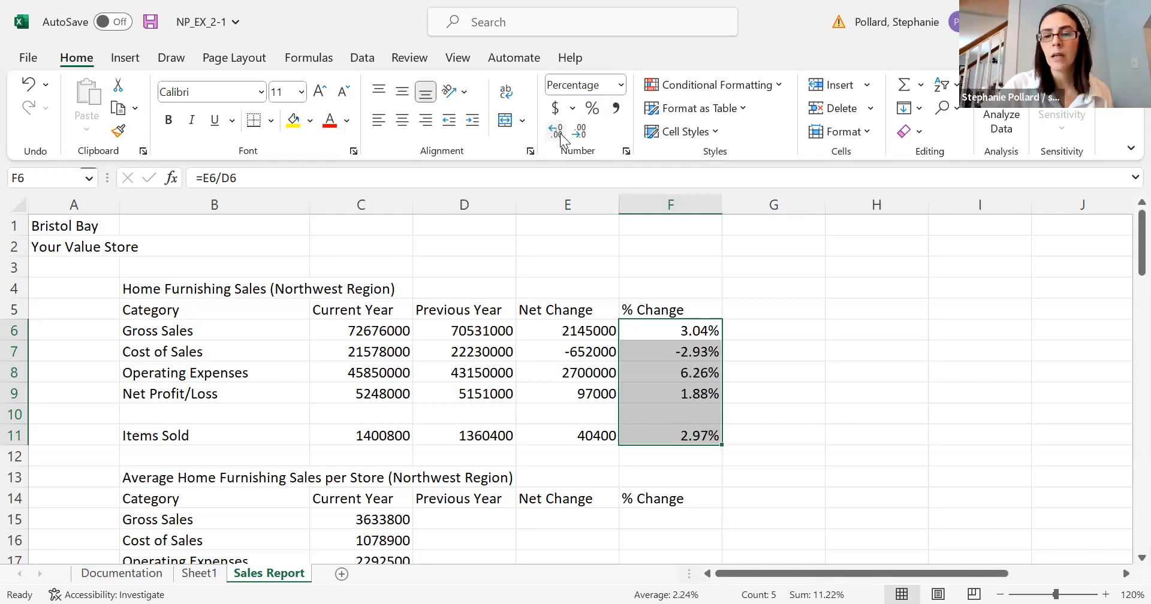
pyautogui.click(560, 133)
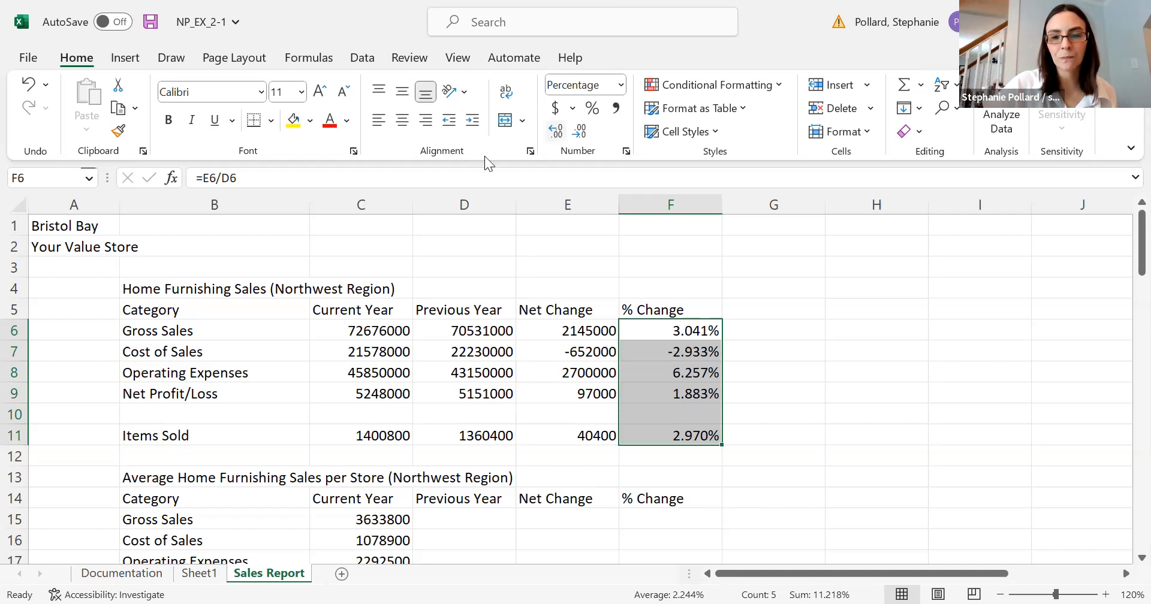
# Step: Enter the heading Yearly Totals in P25, beyond the December column of the sales by store and month table
pyautogui.moveTo(1142, 270); pyautogui.dragTo(1128, 298)
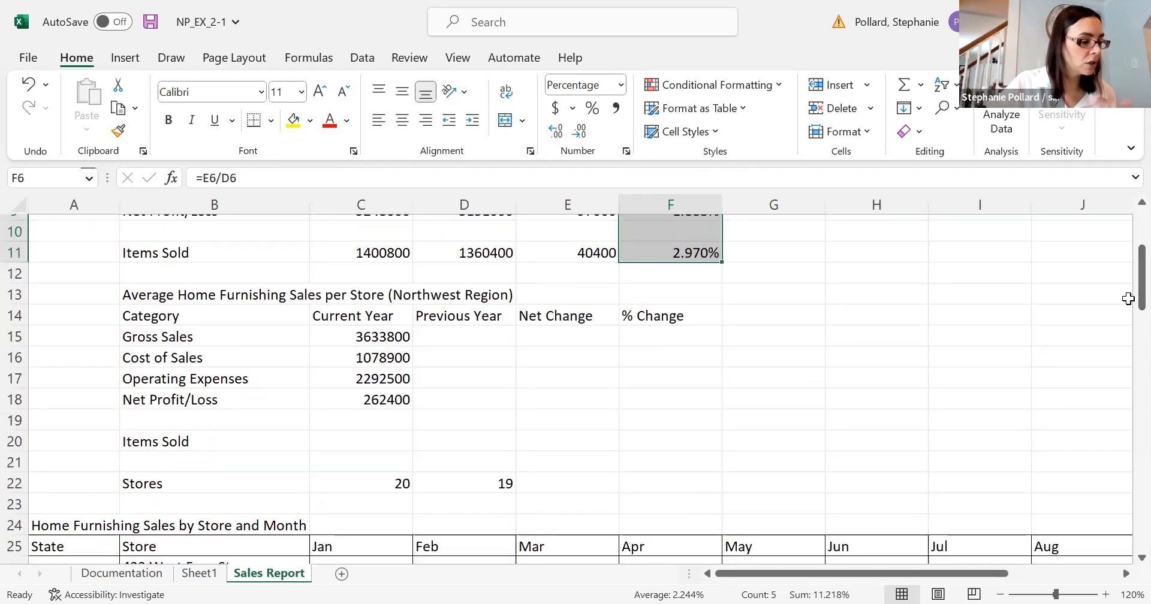
pyautogui.moveTo(1141, 287); pyautogui.dragTo(1125, 357)
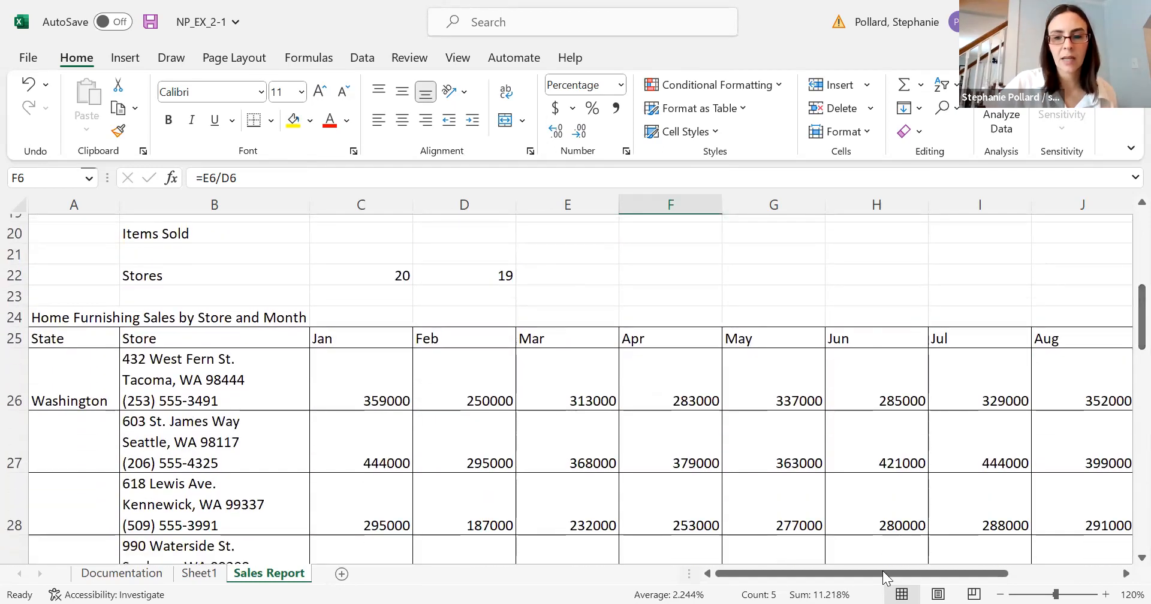
pyautogui.moveTo(880, 575); pyautogui.dragTo(1106, 576)
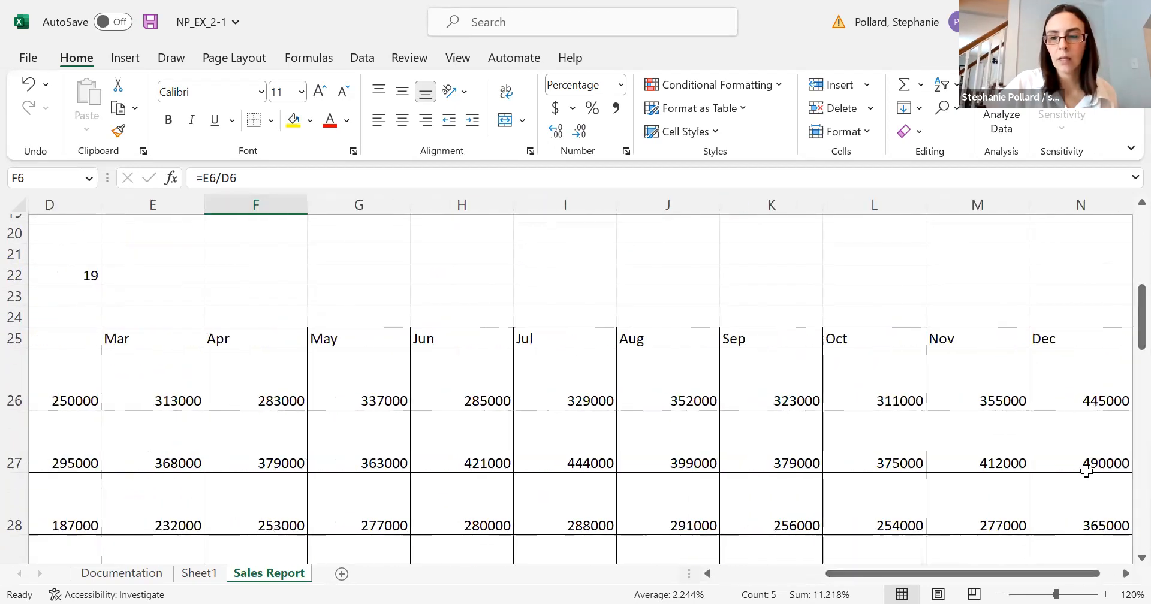
pyautogui.click(1081, 336)
pyautogui.press('Right')
pyautogui.press('Right')
pyautogui.press('Right')
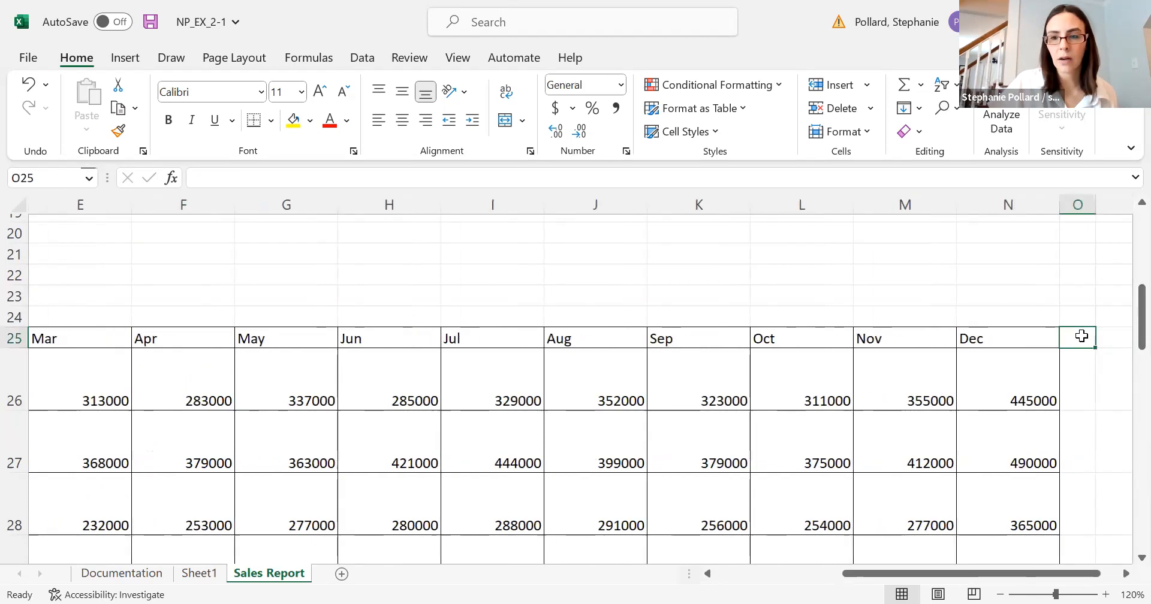
pyautogui.press('Right')
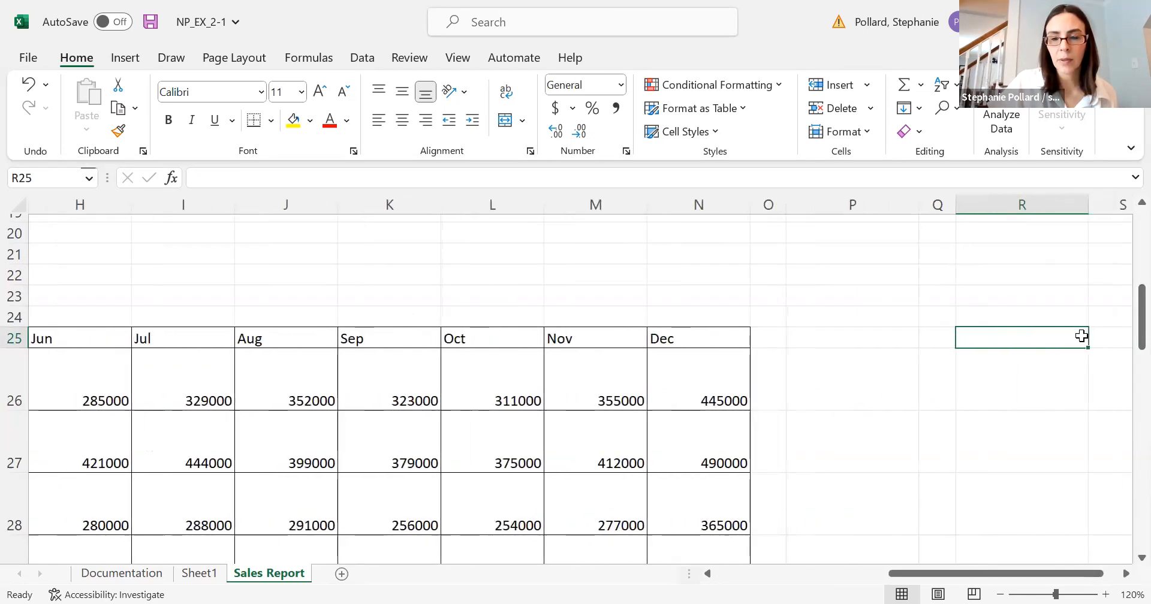
pyautogui.press('Left')
pyautogui.press('Left')
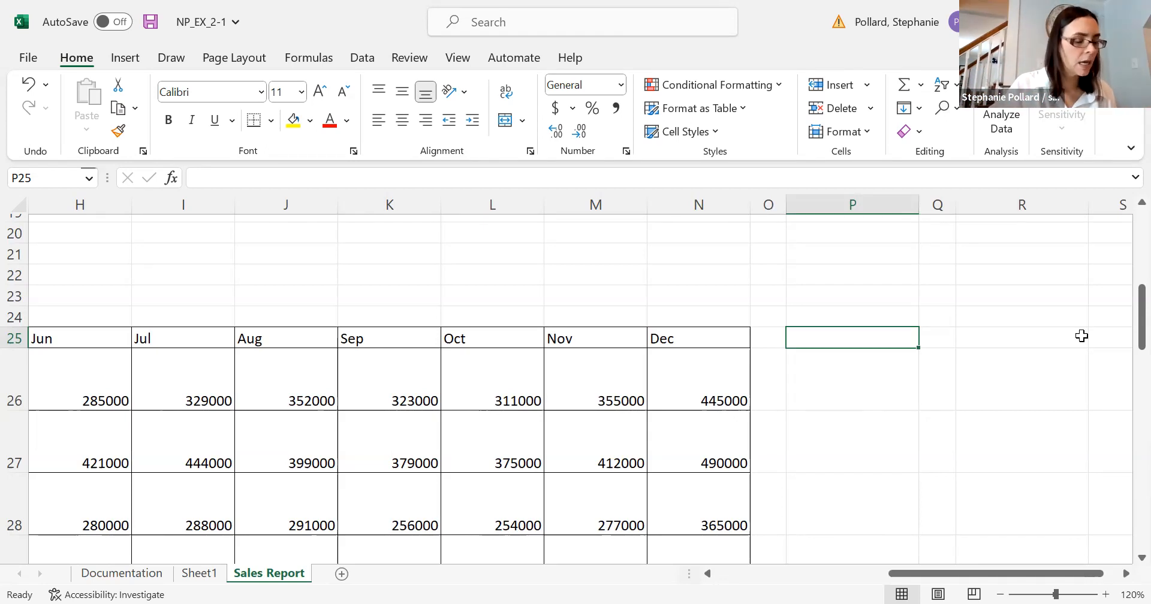
pyautogui.write('Yearl')
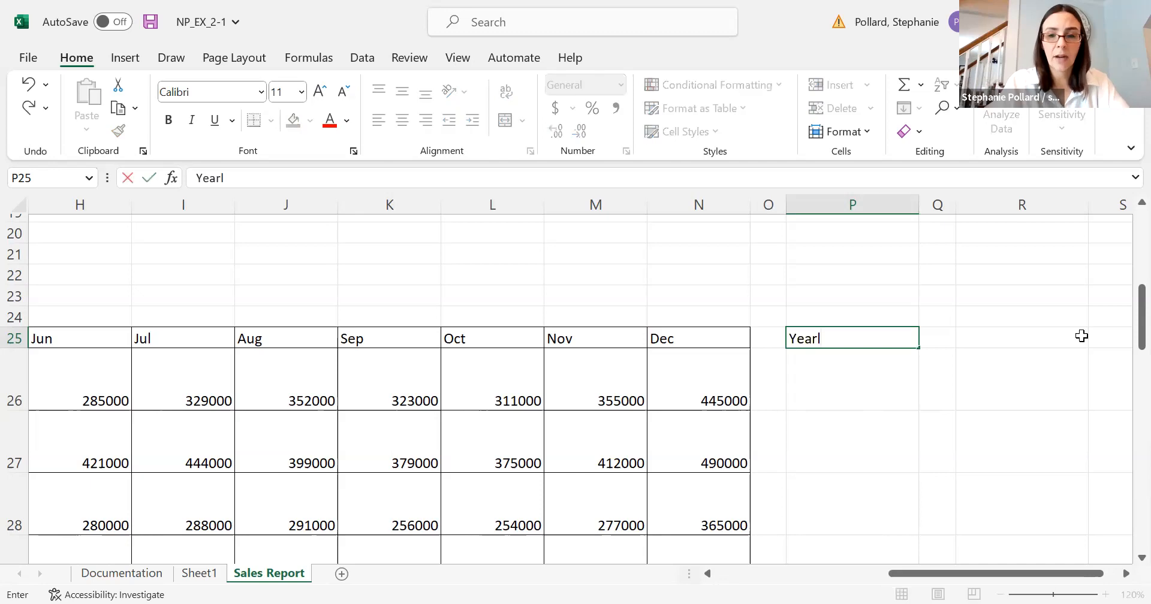
pyautogui.write('y Totals')
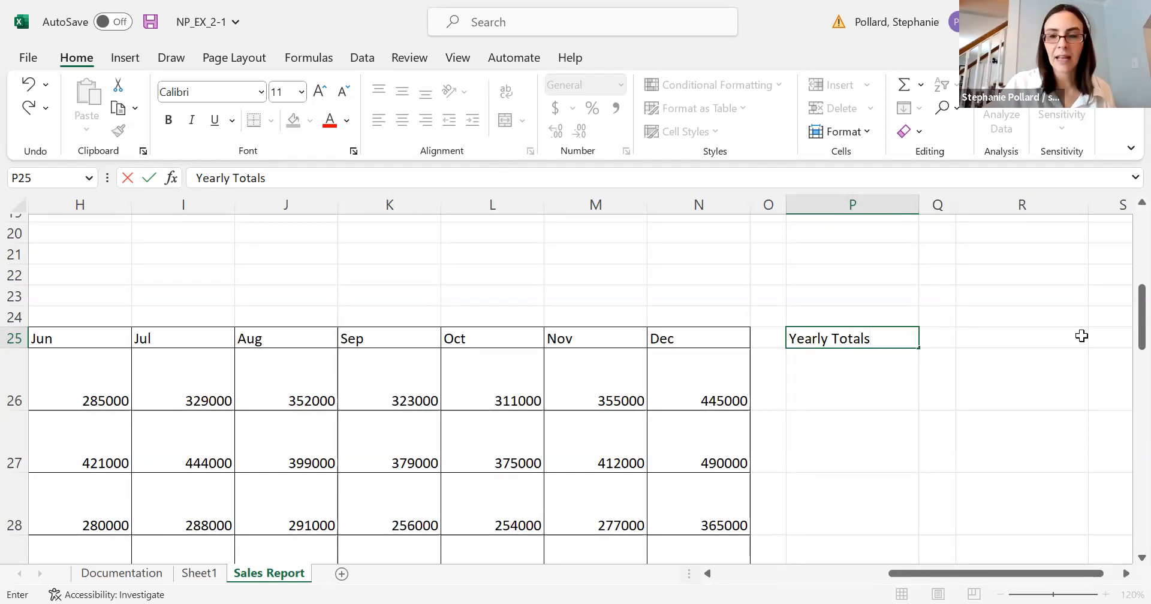
pyautogui.press('Return')
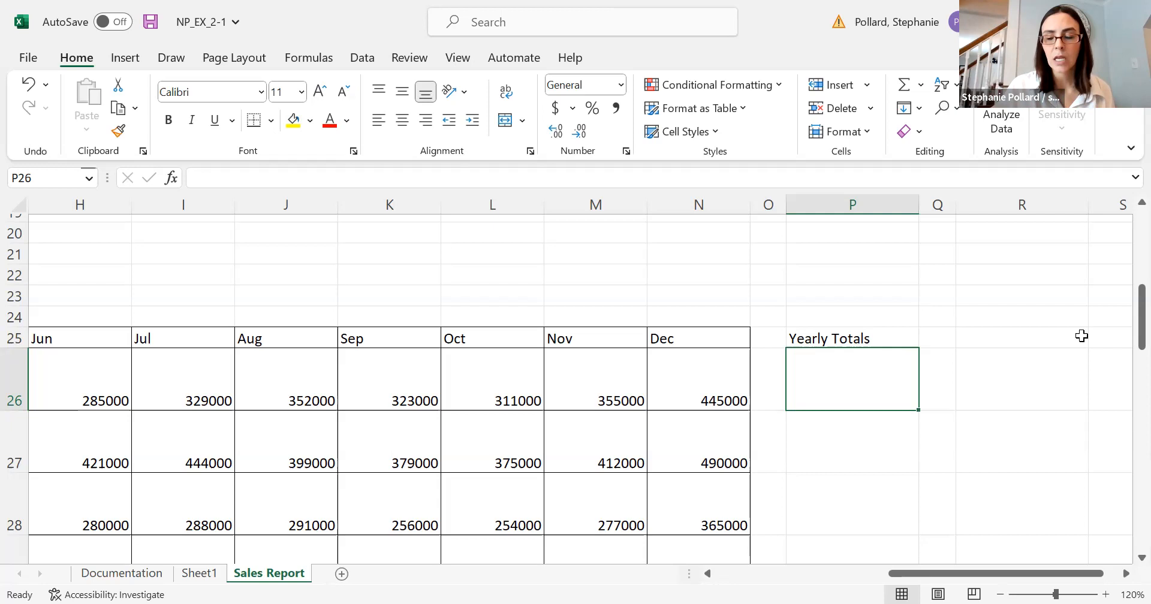
# Step: Total the first store's January to December sales in P26 with =SUM(C26:N26)
pyautogui.write('=')
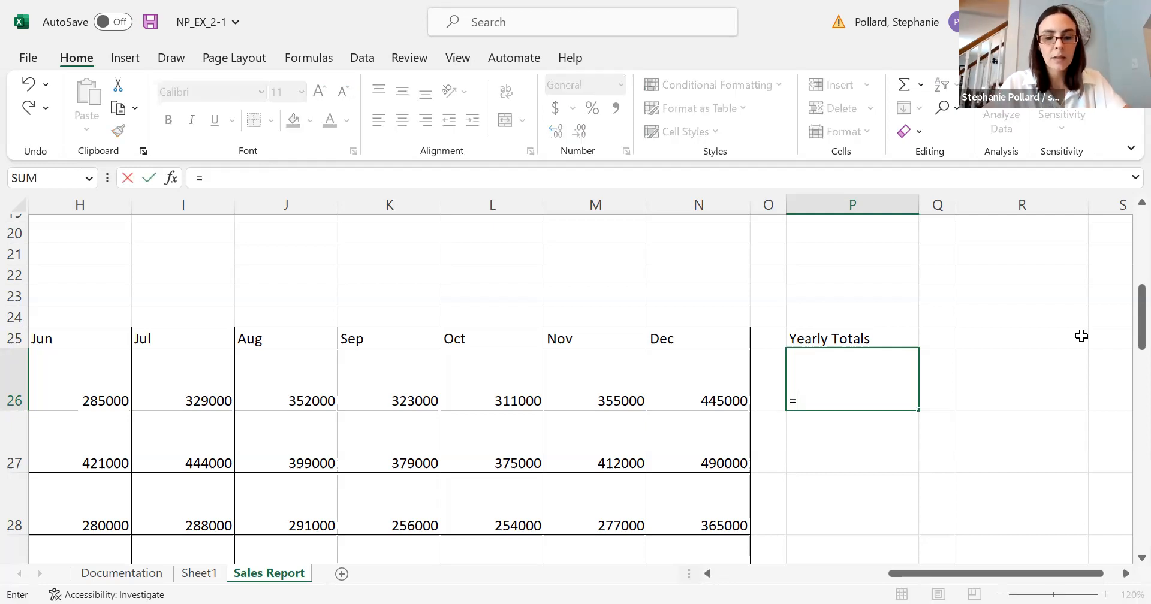
pyautogui.write('sum')
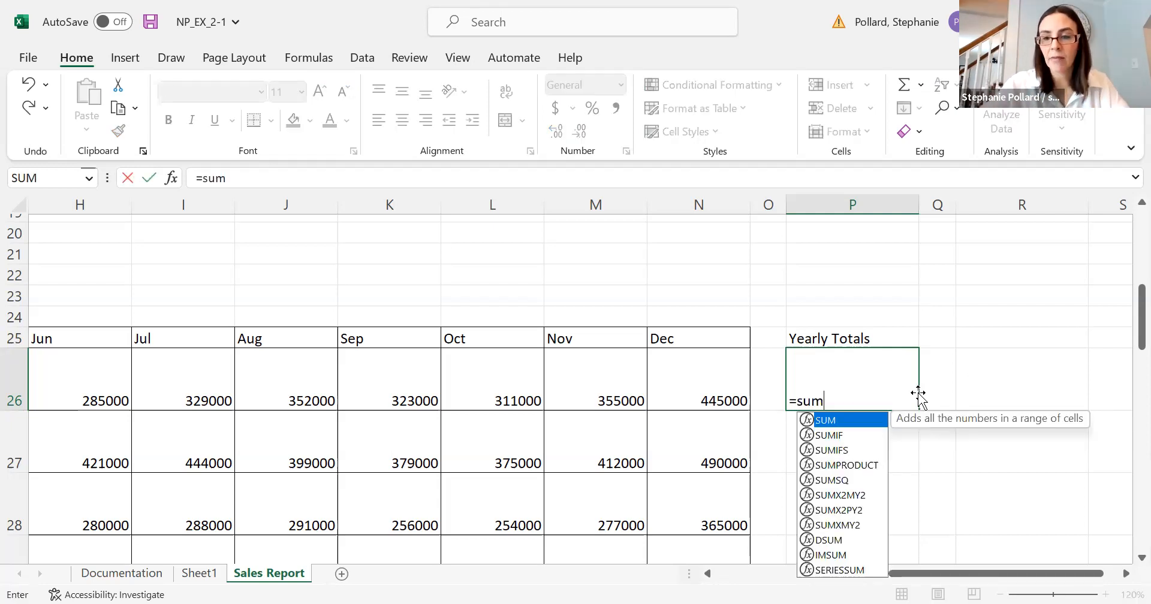
pyautogui.doubleClick(847, 425)
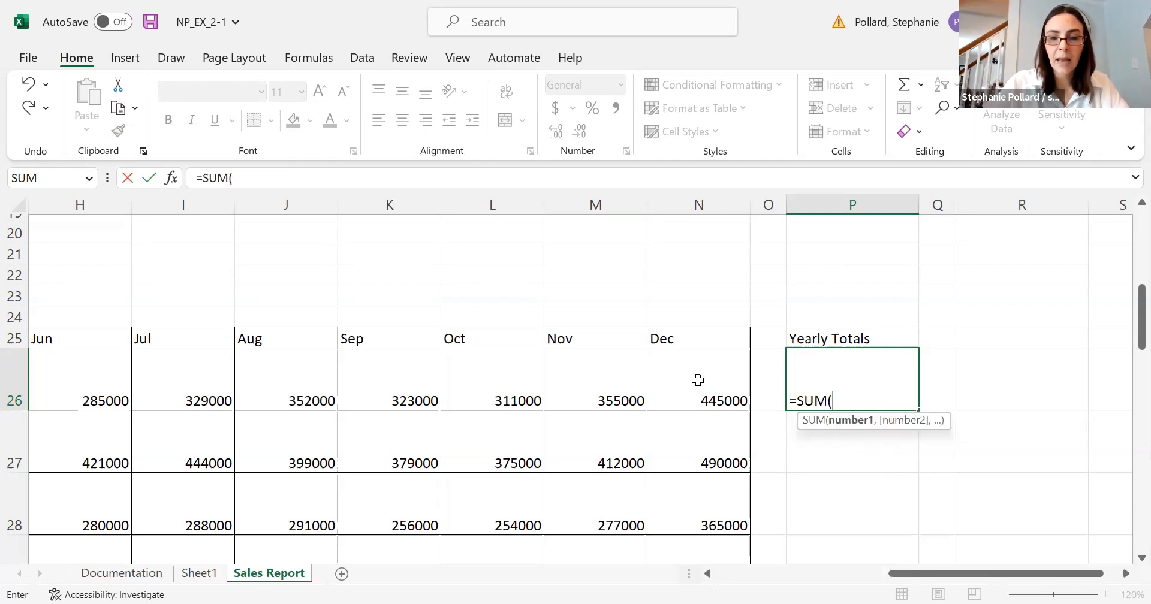
pyautogui.click(697, 382)
pyautogui.moveTo(698, 383); pyautogui.dragTo(599, 379)
pyautogui.moveTo(399, 390); pyautogui.dragTo(324, 384)
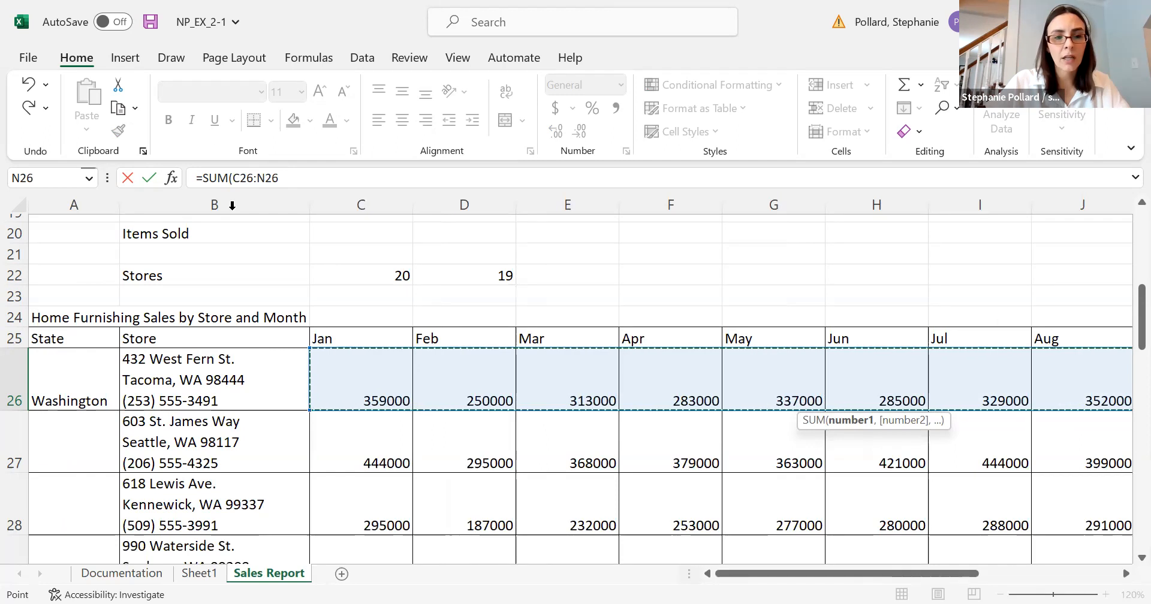
pyautogui.moveTo(774, 573); pyautogui.dragTo(970, 575)
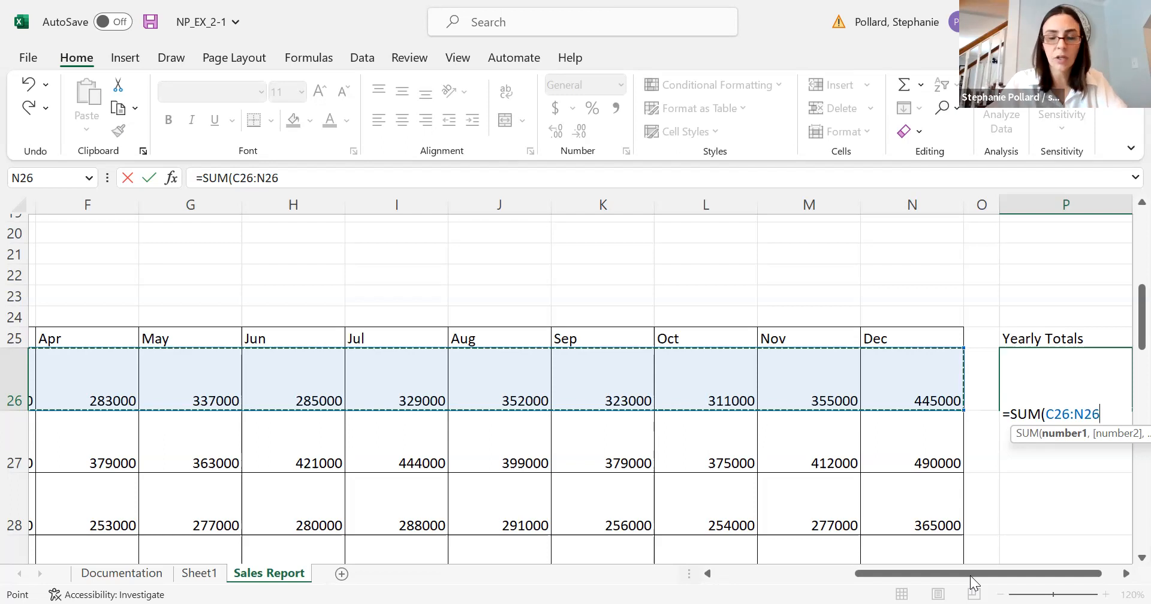
pyautogui.press('Return')
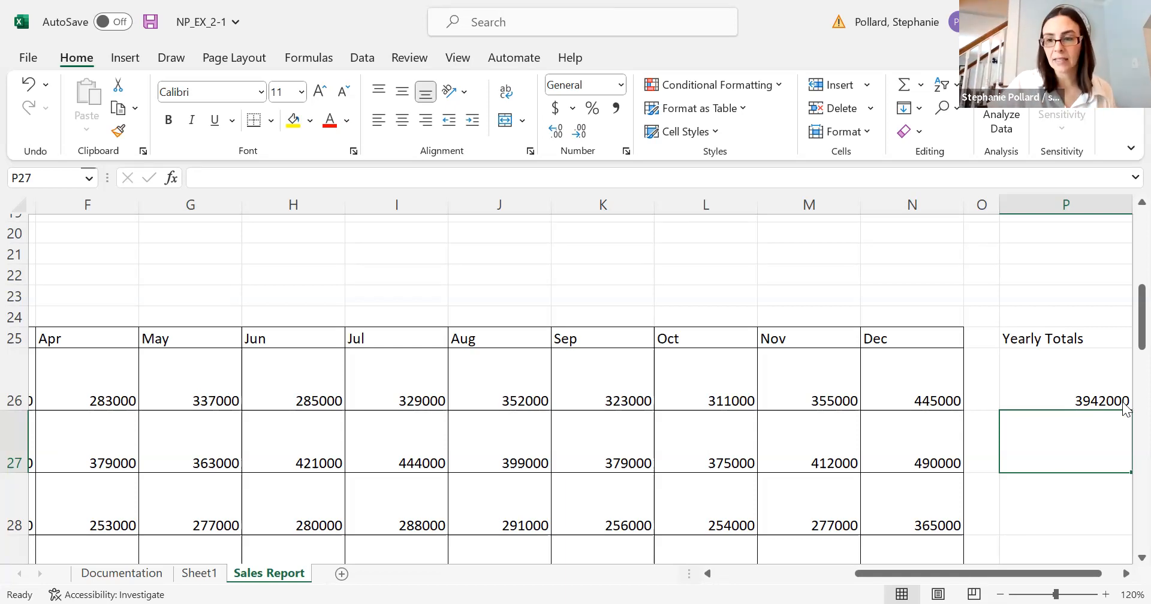
pyautogui.moveTo(1140, 343); pyautogui.dragTo(1123, 378)
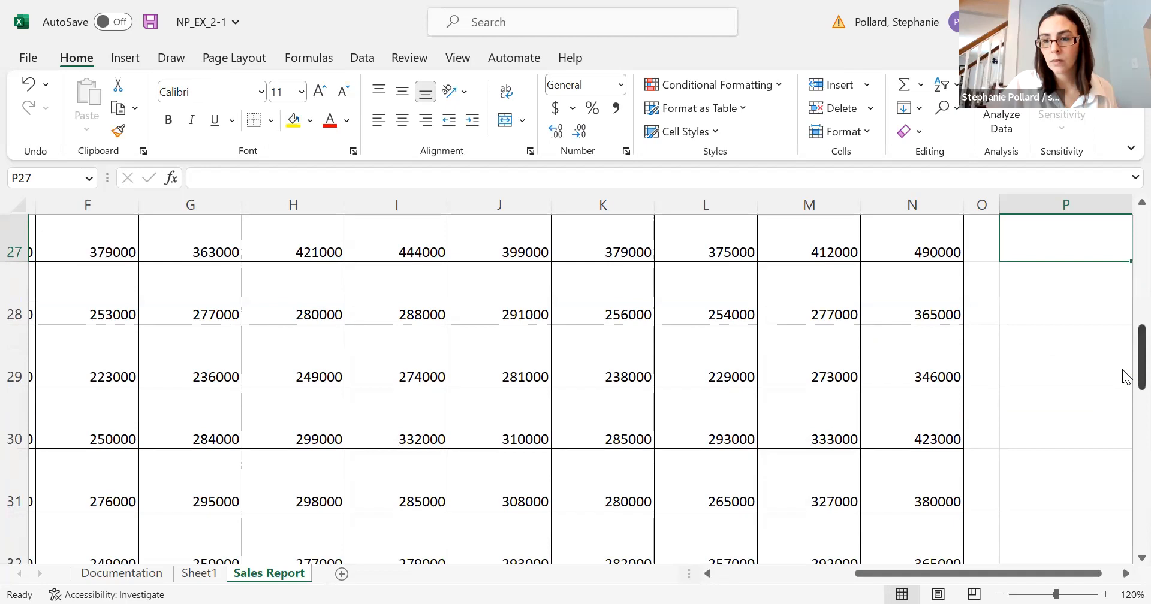
# Step: Fill the yearly total formula from P26 down through P38 for the next stores in the table
pyautogui.click(1125, 574)
pyautogui.click(1125, 574)
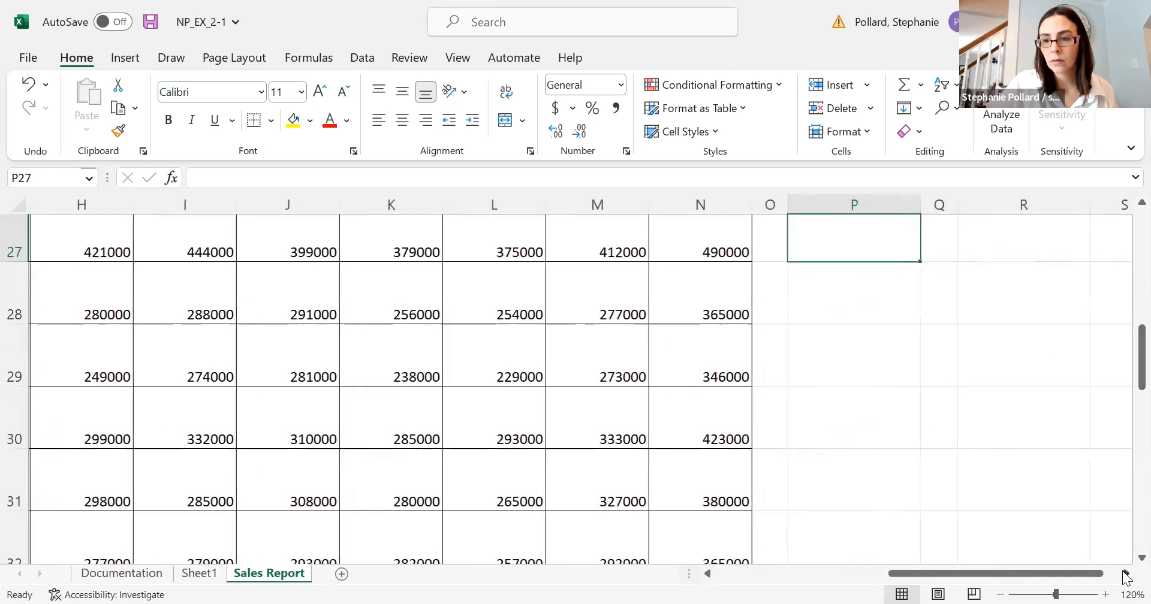
pyautogui.moveTo(1141, 345); pyautogui.dragTo(1123, 294)
pyautogui.click(872, 409)
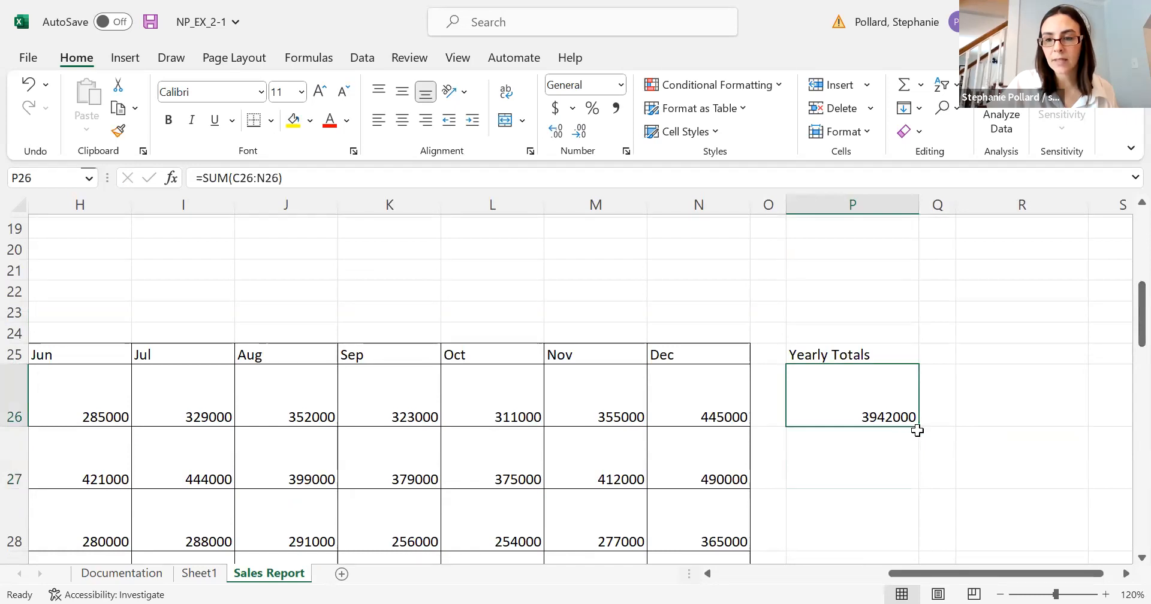
pyautogui.moveTo(918, 424); pyautogui.dragTo(887, 516)
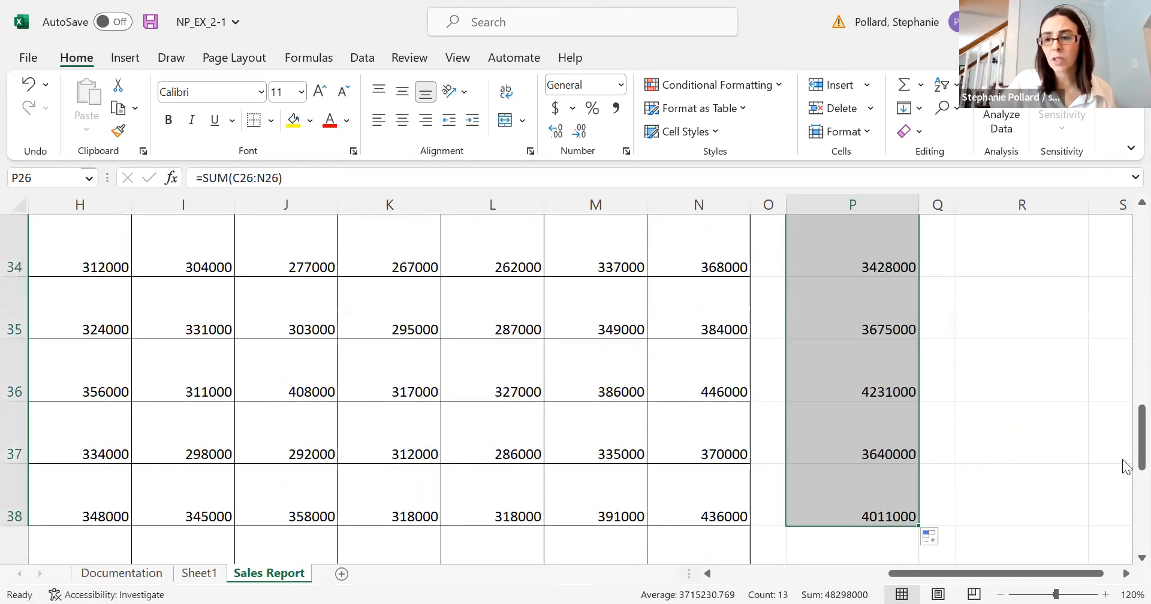
pyautogui.click(894, 380)
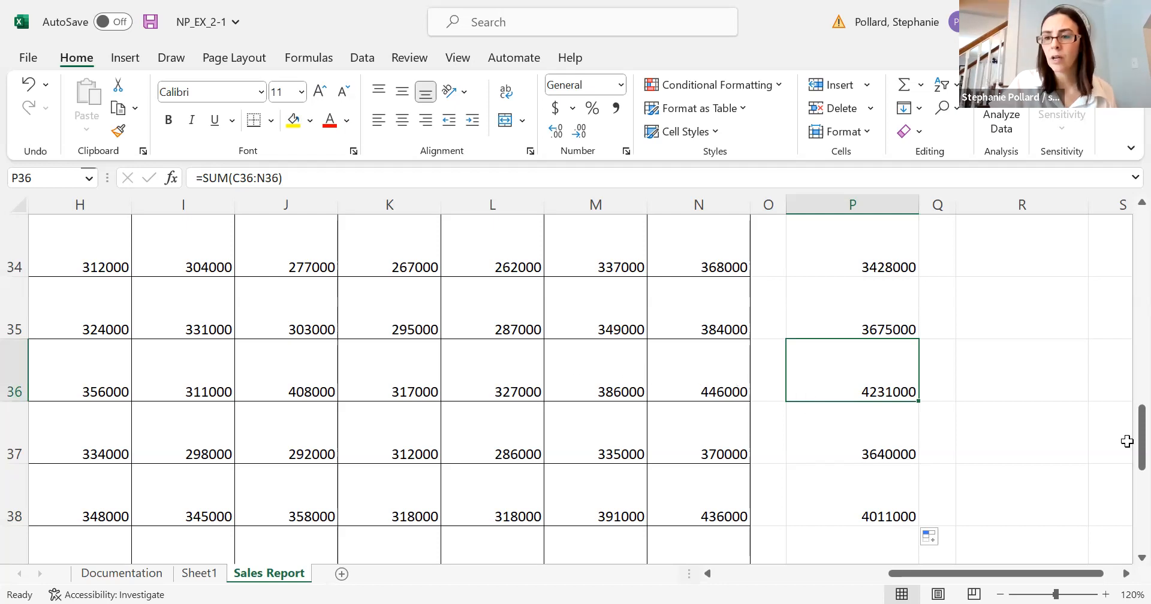
# Step: Extend the yearly total formula from P38 down through P45, the last store's row
pyautogui.moveTo(1141, 459); pyautogui.dragTo(1142, 495)
pyautogui.click(859, 296)
pyautogui.moveTo(918, 330)
pyautogui.mouseDown()
pyautogui.moveTo(923, 555)
pyautogui.moveTo(937, 594)
pyautogui.moveTo(906, 466)
pyautogui.mouseUp()
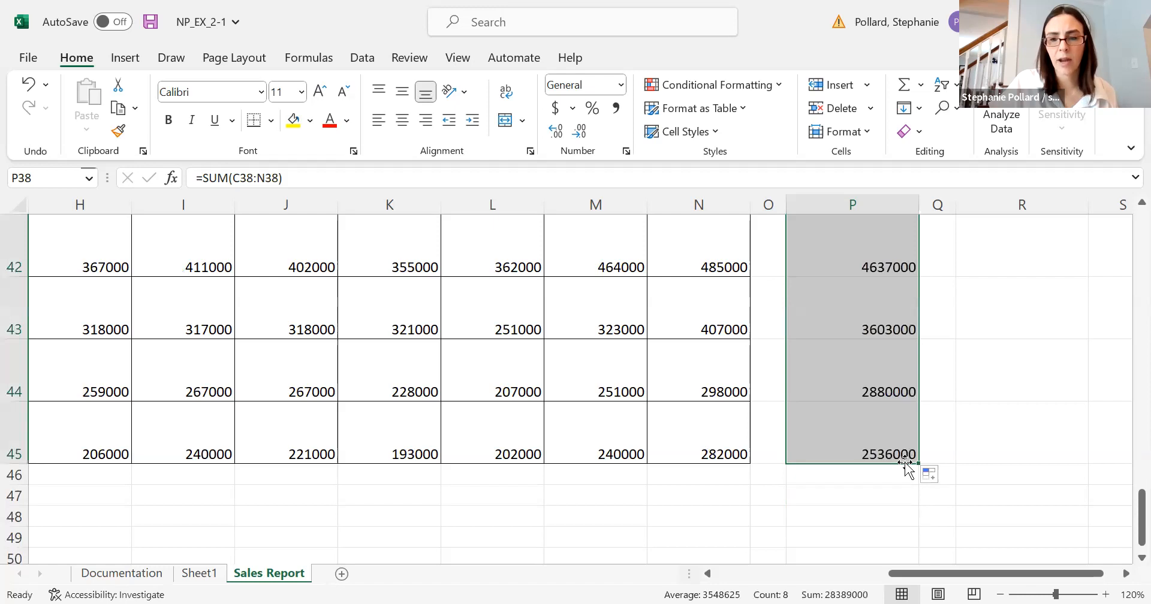
pyautogui.click(830, 447)
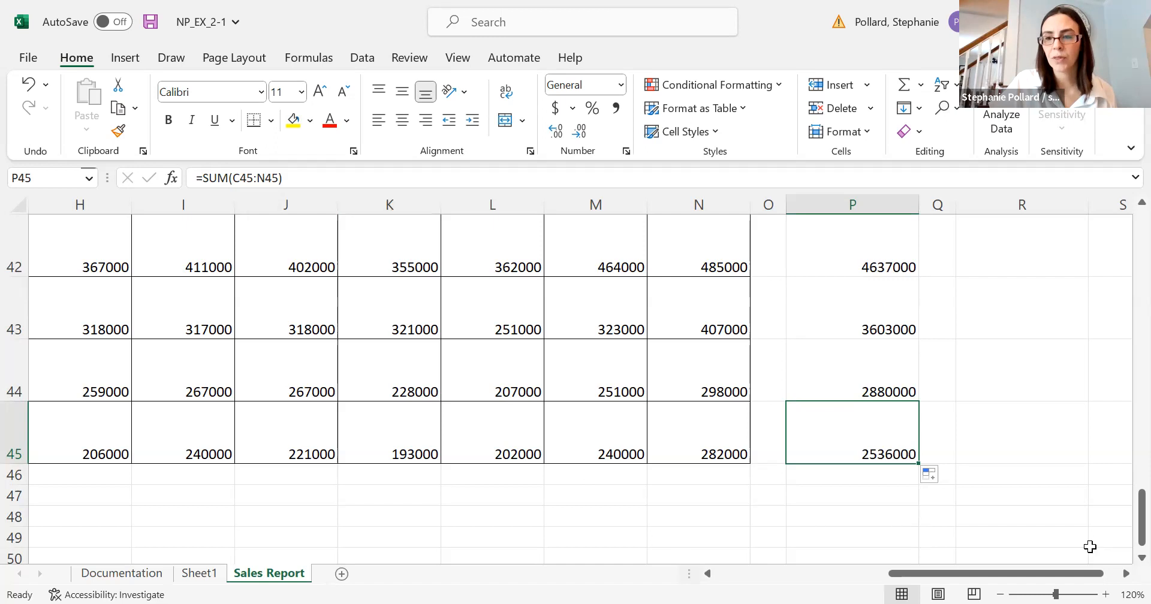
# Step: Enter the label Monthly Sales in B46, directly below the last store of the sales by store and month table
pyautogui.moveTo(1124, 542); pyautogui.dragTo(1126, 304)
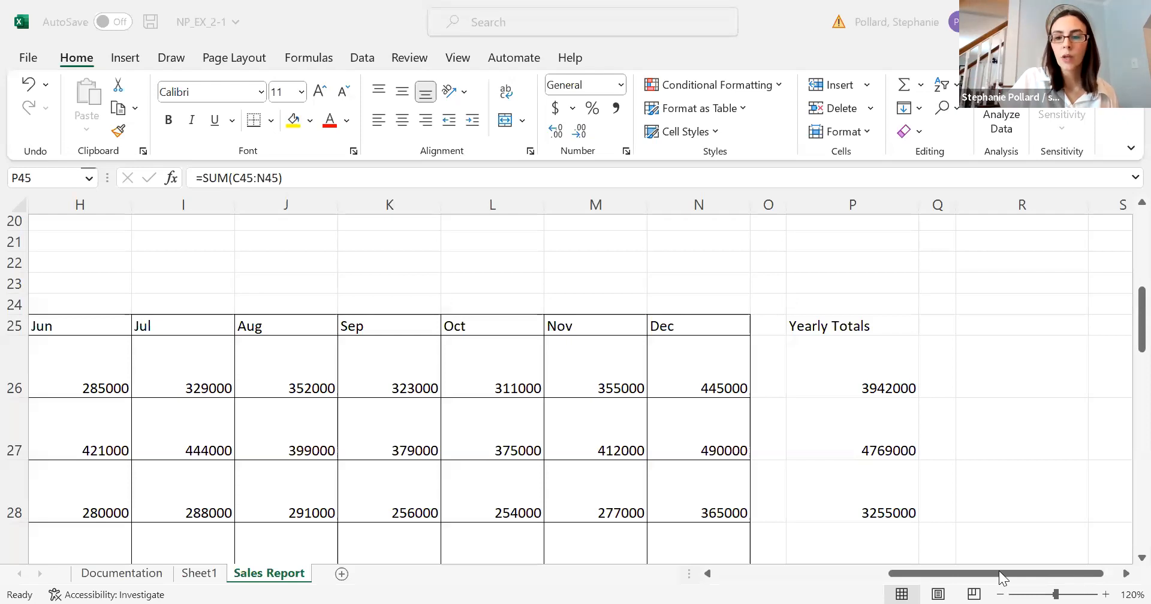
pyautogui.click(999, 571)
pyautogui.moveTo(1139, 339); pyautogui.dragTo(1124, 366)
pyautogui.moveTo(949, 570); pyautogui.dragTo(356, 560)
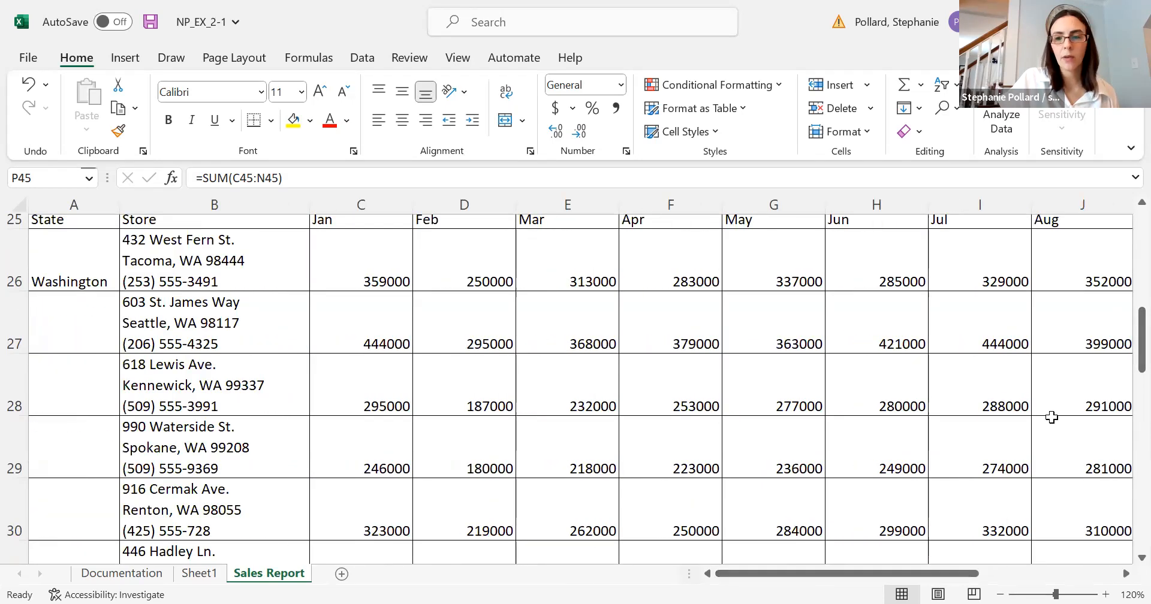
pyautogui.moveTo(1142, 354); pyautogui.dragTo(1125, 580)
pyautogui.scroll(-3, 1125, 565)
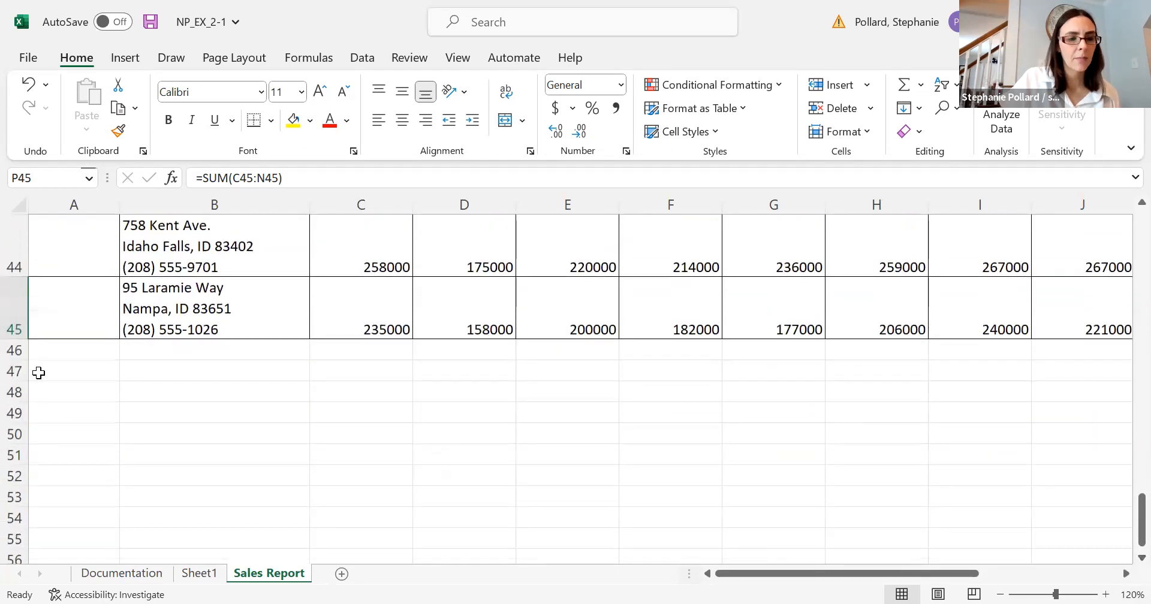
pyautogui.click(70, 348)
pyautogui.click(138, 349)
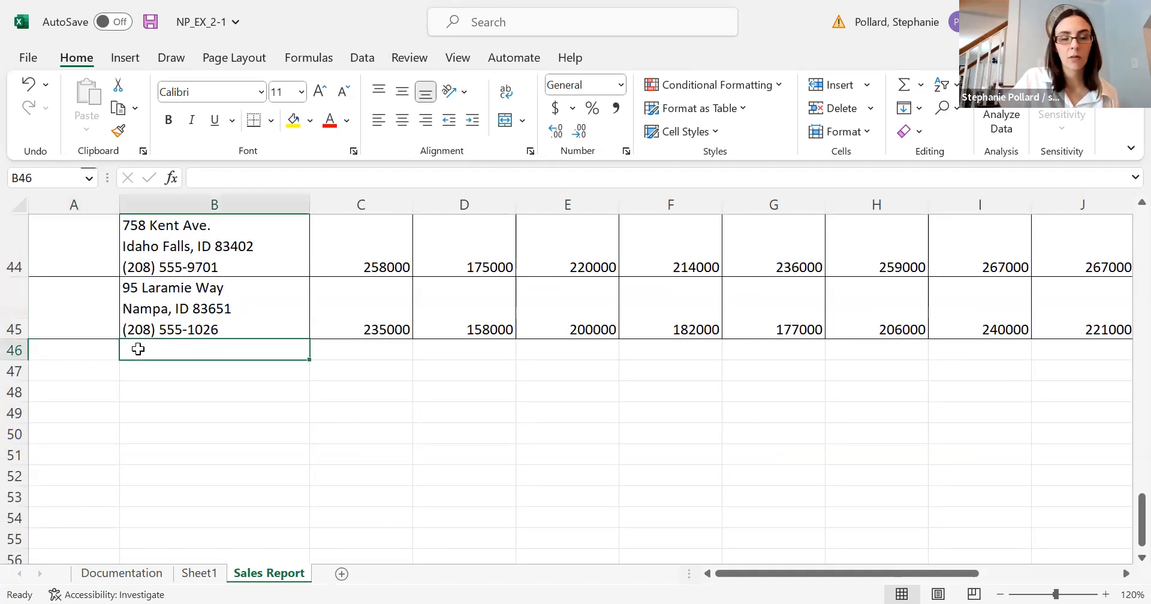
pyautogui.write('Mon')
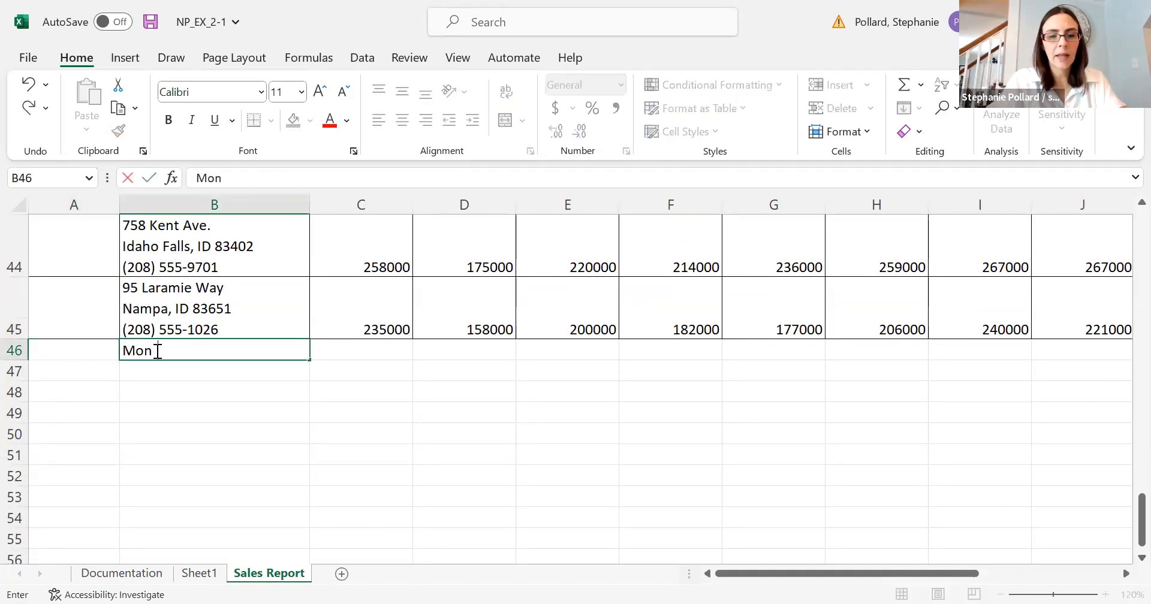
pyautogui.write('thly Sales')
pyautogui.press('Tab')
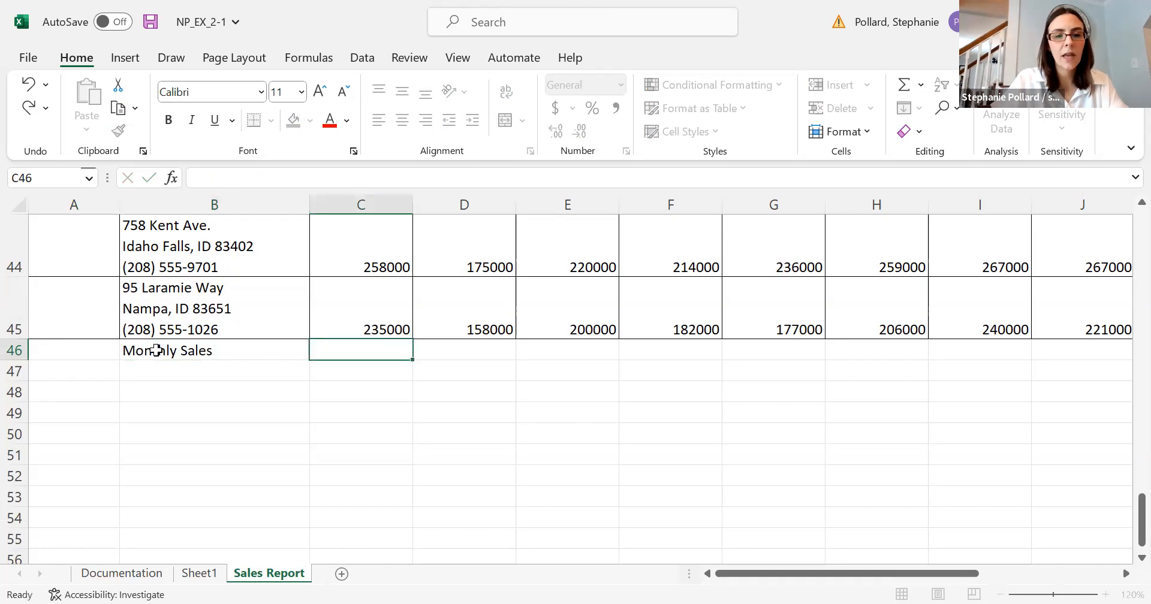
# Step: Total the January sales of all stores in C46 with =SUM(C26:C45)
pyautogui.write('=')
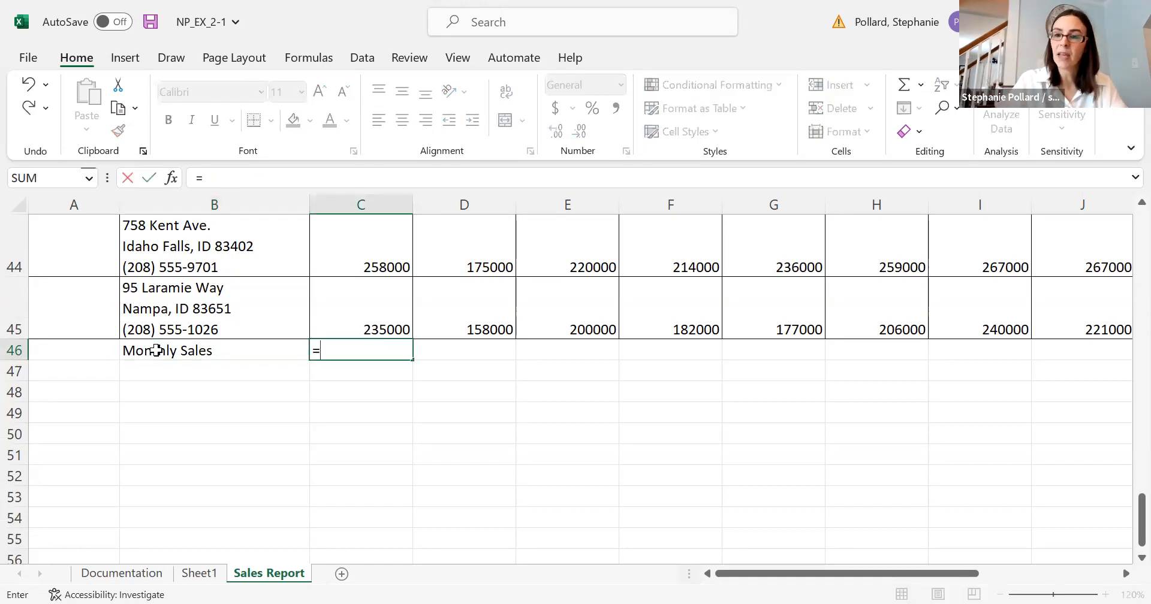
pyautogui.write('sum')
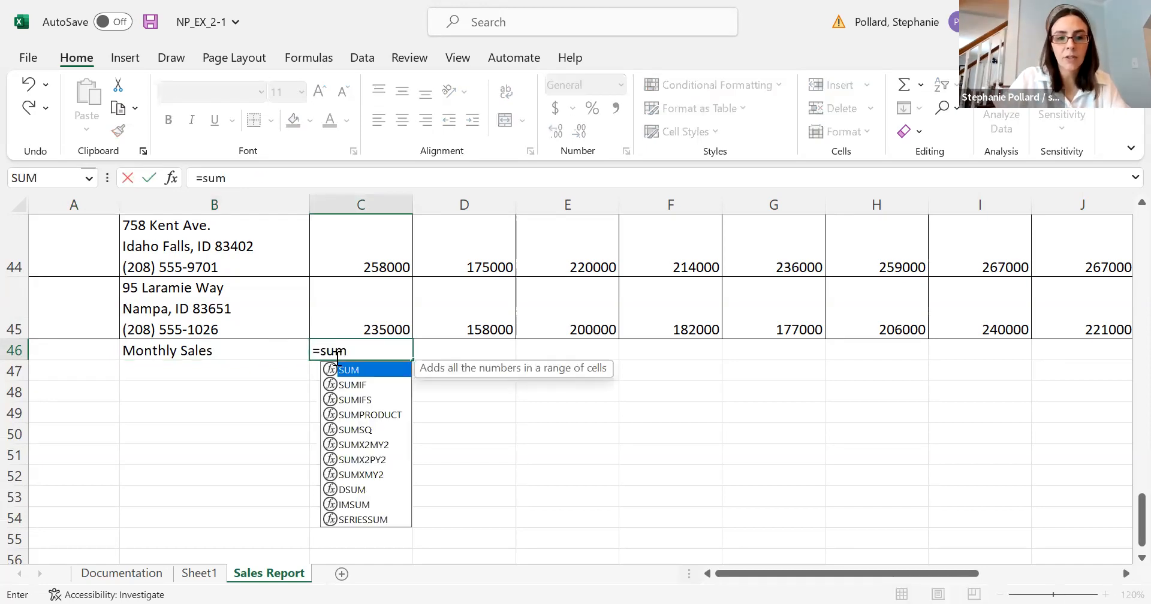
pyautogui.press('Tab')
pyautogui.moveTo(352, 322); pyautogui.dragTo(348, 210)
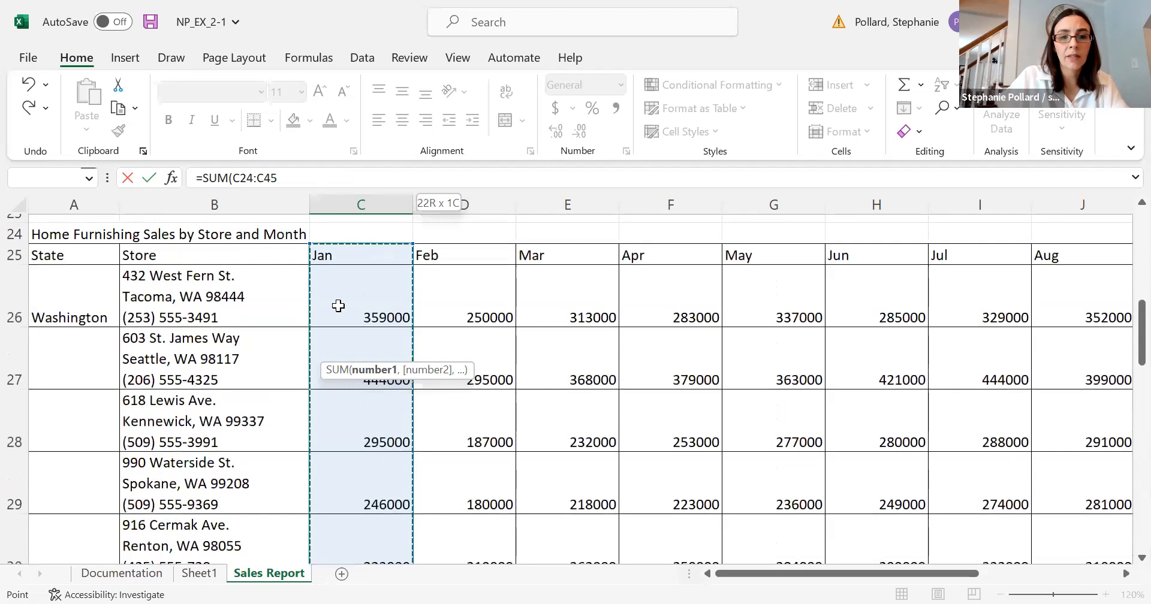
pyautogui.moveTo(338, 305); pyautogui.dragTo(338, 306)
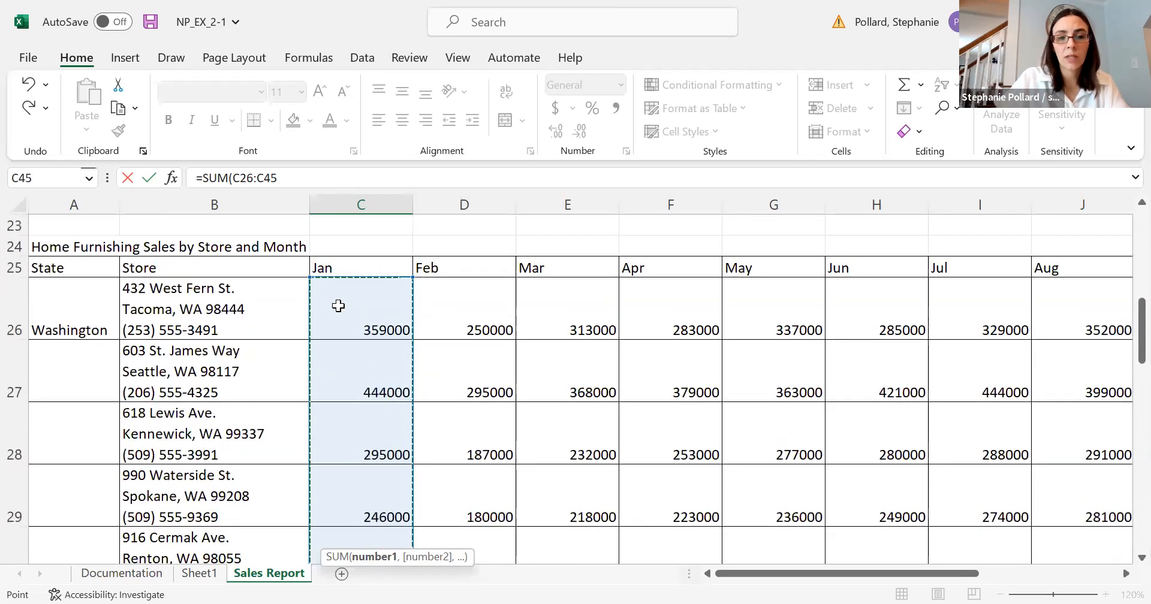
pyautogui.press('Return')
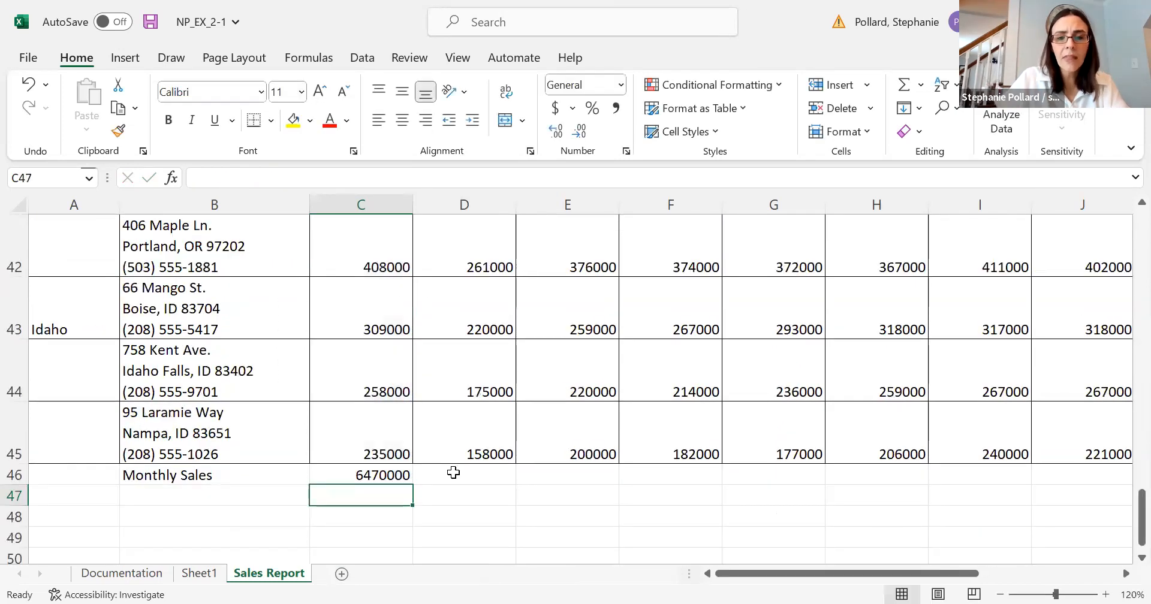
# Step: Total the February sales of all stores in D46 with =SUM(D26:D45)
pyautogui.click(453, 473)
pyautogui.write('=')
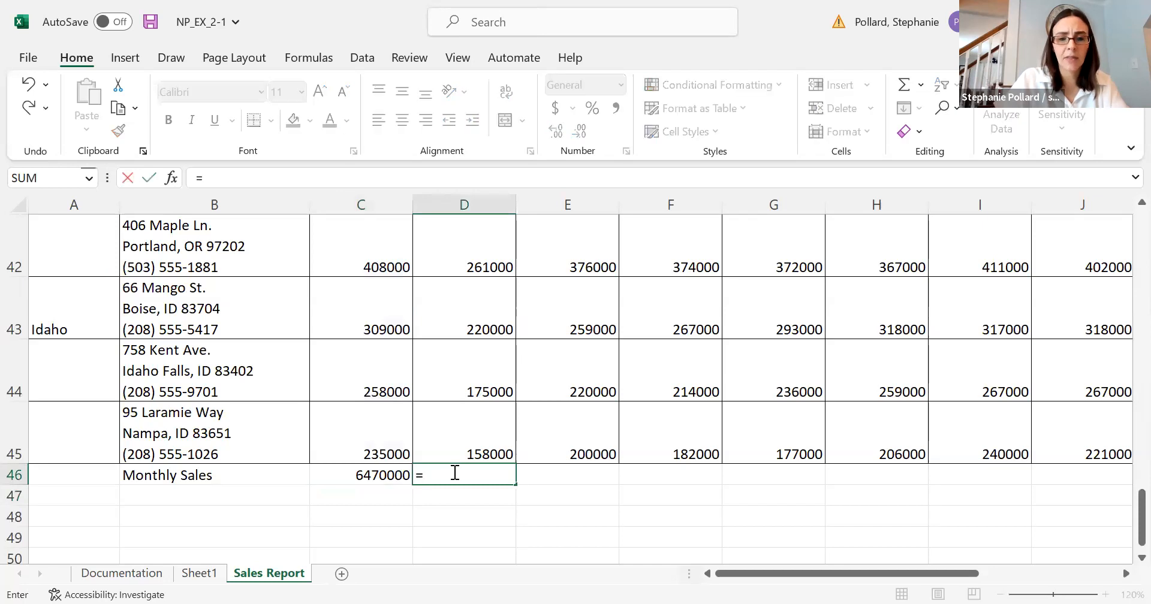
pyautogui.write('sum(')
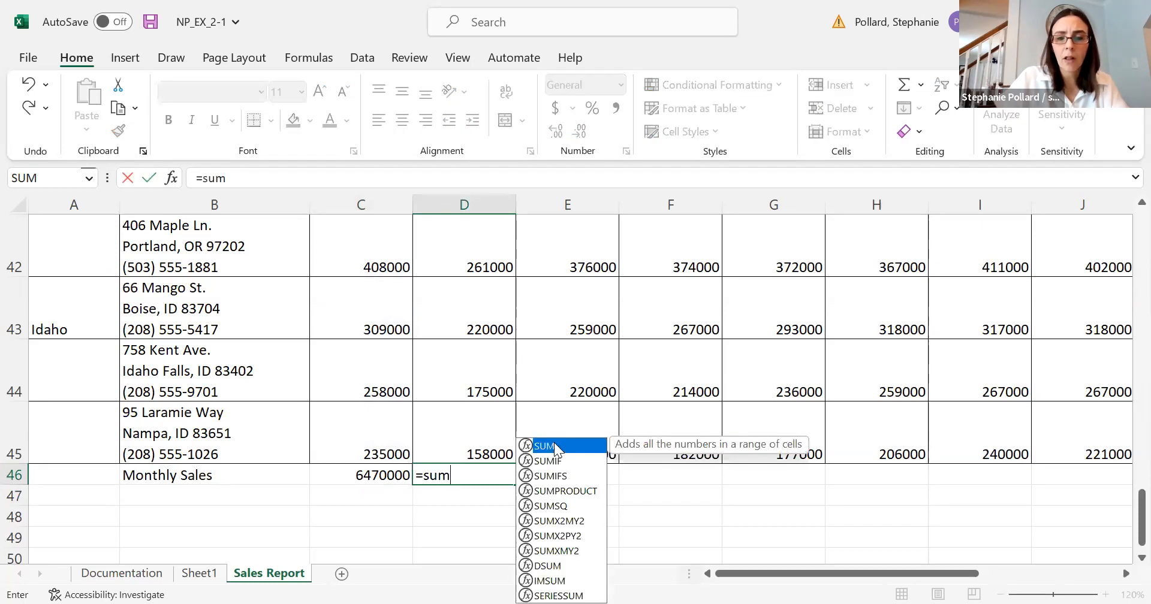
pyautogui.click(461, 454)
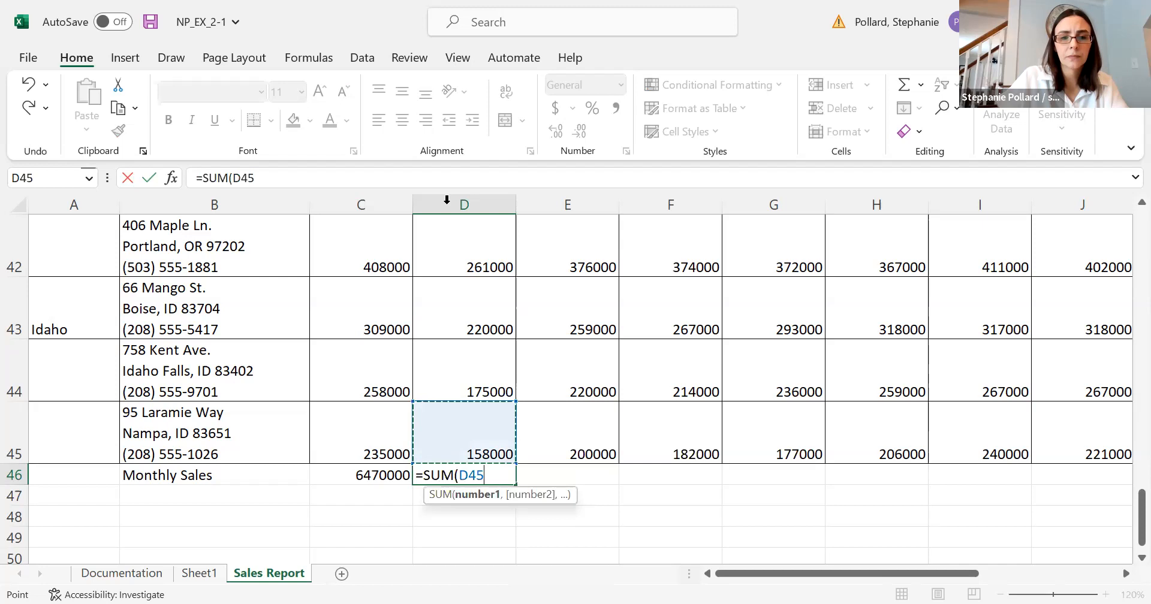
pyautogui.moveTo(451, 168); pyautogui.dragTo(451, 168)
pyautogui.moveTo(444, 306); pyautogui.dragTo(444, 306)
pyautogui.moveTo(1125, 331); pyautogui.dragTo(1125, 566)
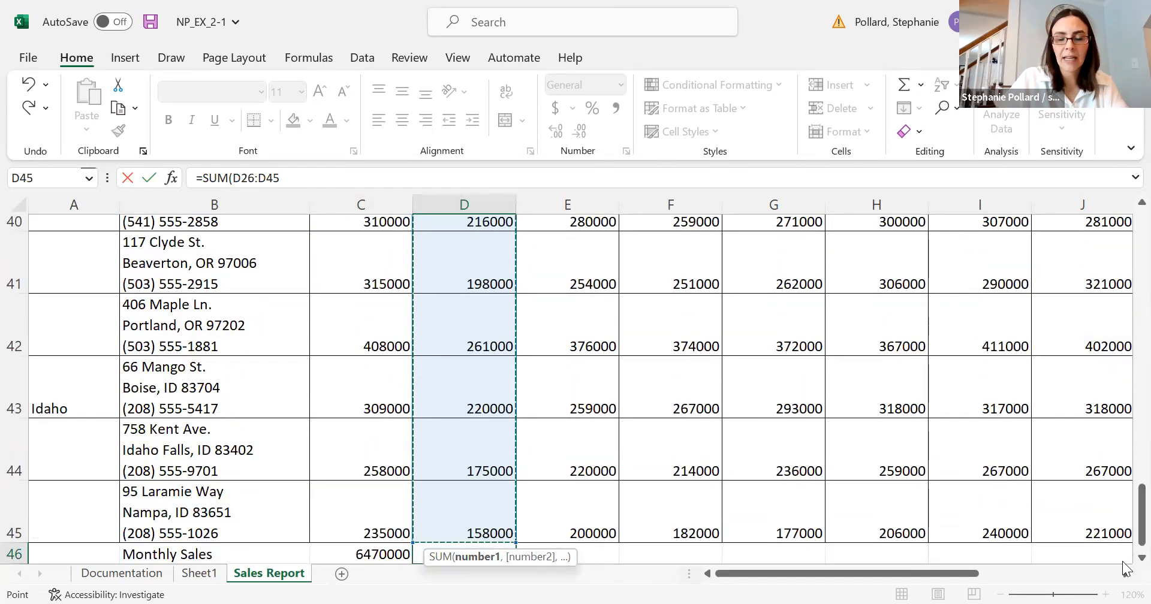
pyautogui.press('Return')
# Step: Fill the February total formula from D46 across to E46 for the March sales
pyautogui.click(496, 476)
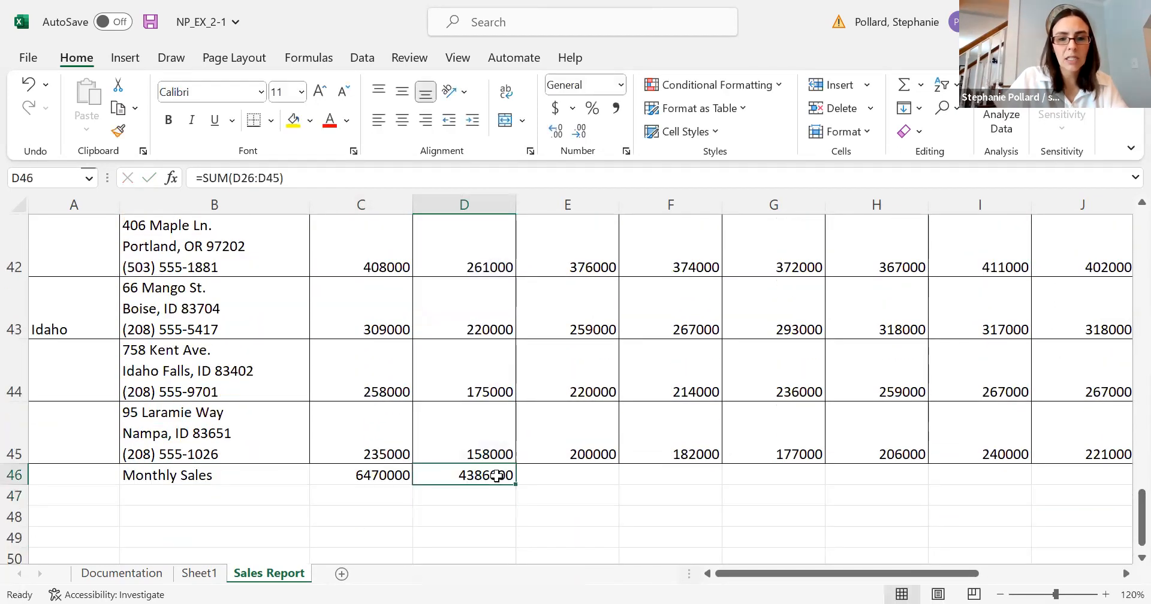
pyautogui.moveTo(516, 485); pyautogui.dragTo(591, 488)
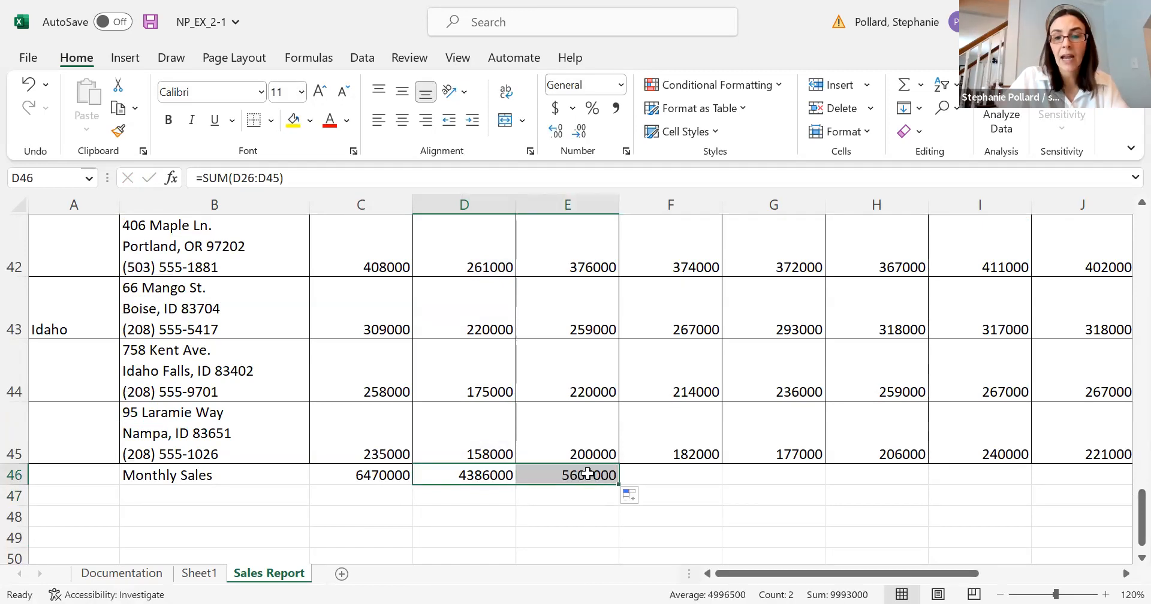
pyautogui.click(587, 474)
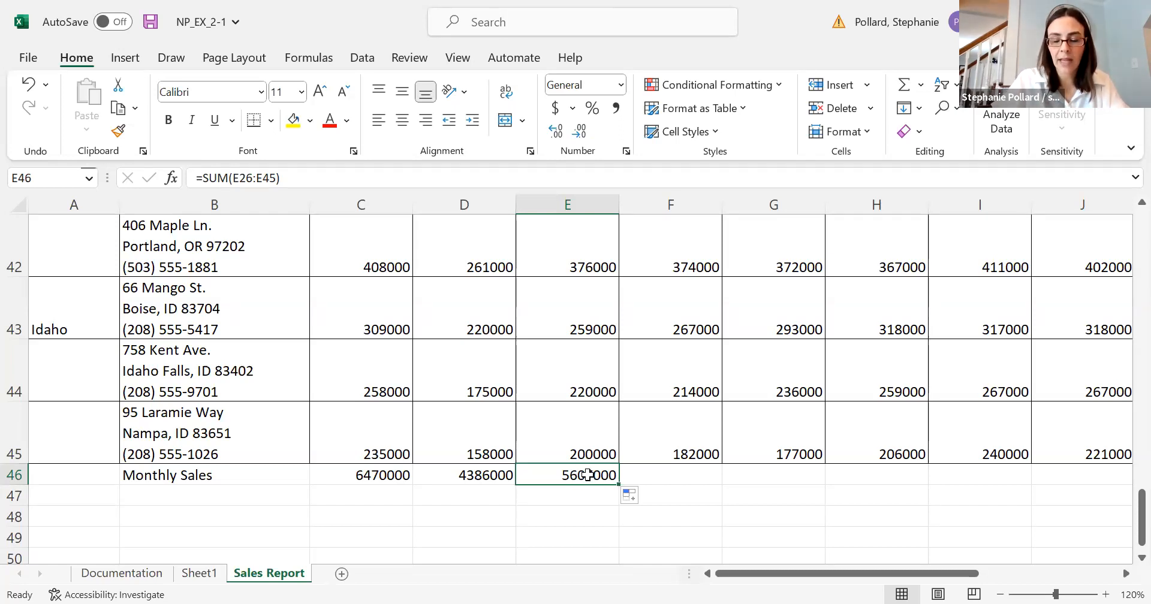
# Step: Copy the March total formula from E46 into F46, and fill it across through I46 for the April to July sales
pyautogui.rightClick(588, 475)
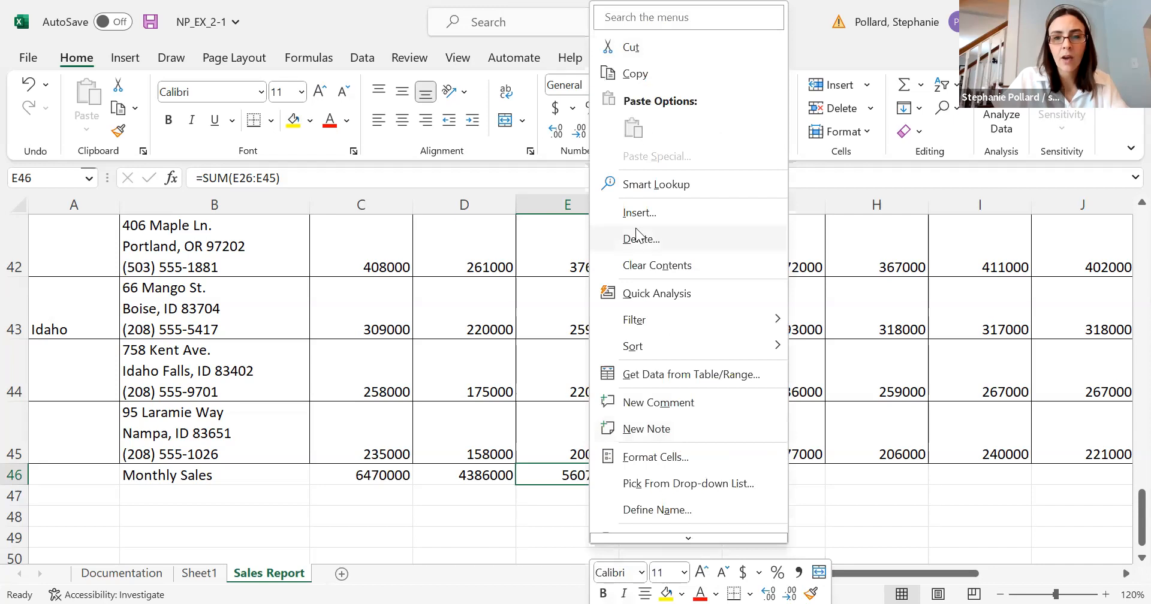
pyautogui.click(635, 73)
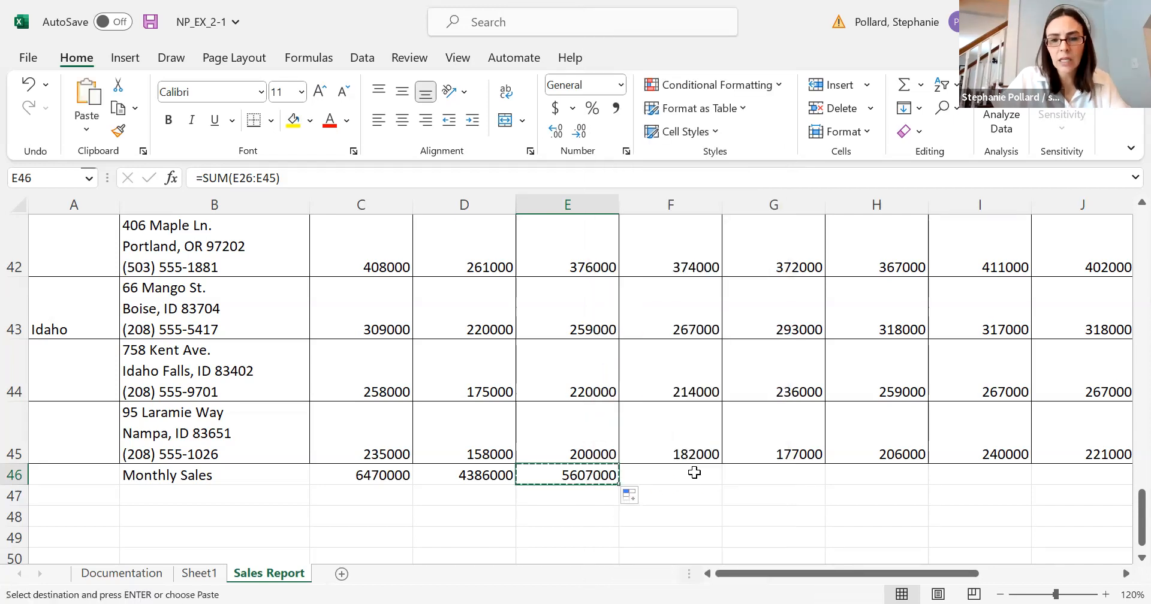
pyautogui.click(692, 474)
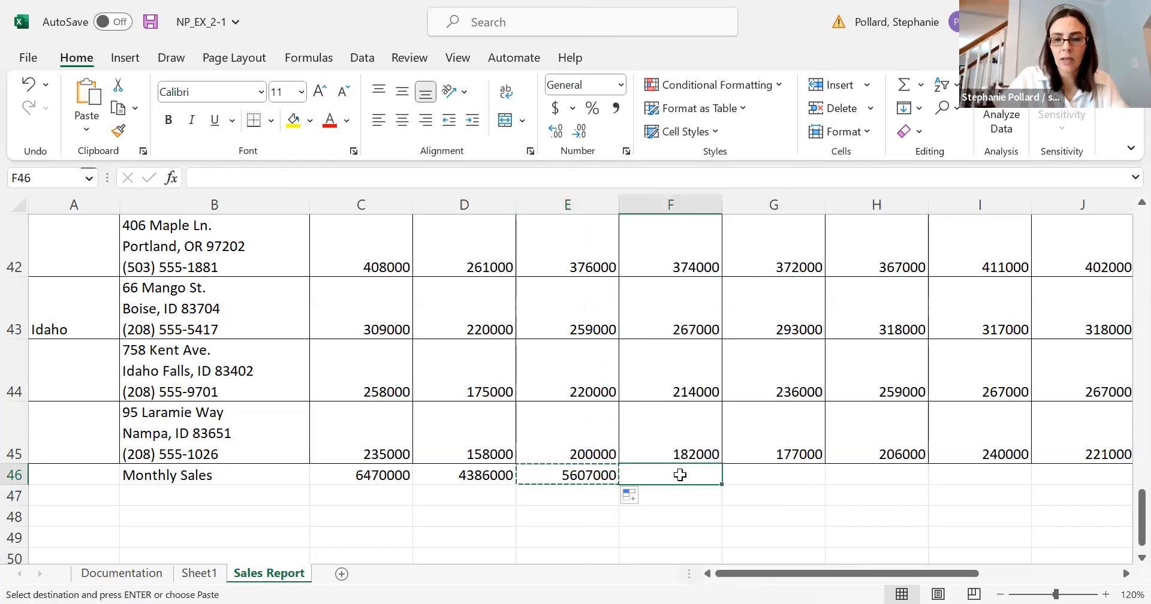
pyautogui.rightClick(694, 474)
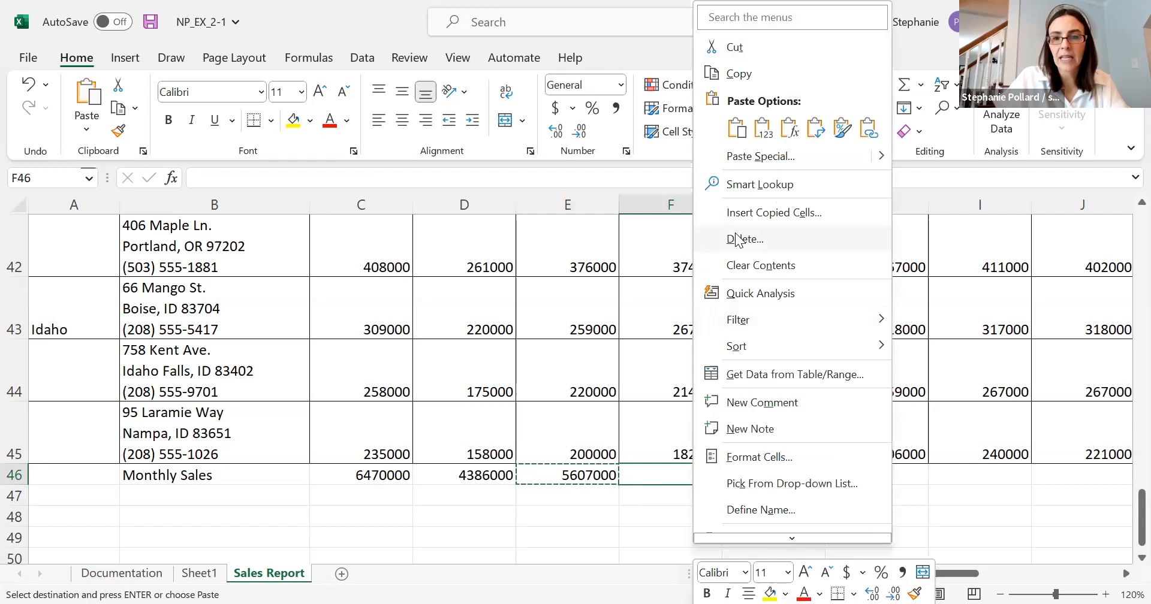
pyautogui.click(735, 131)
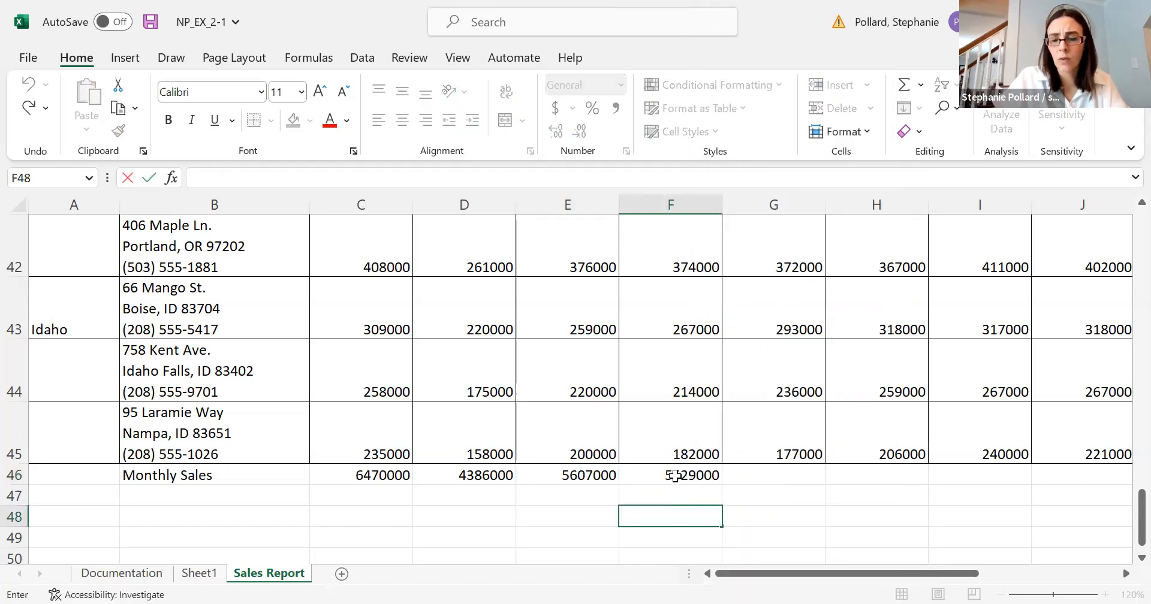
pyautogui.moveTo(723, 480); pyautogui.dragTo(1050, 476)
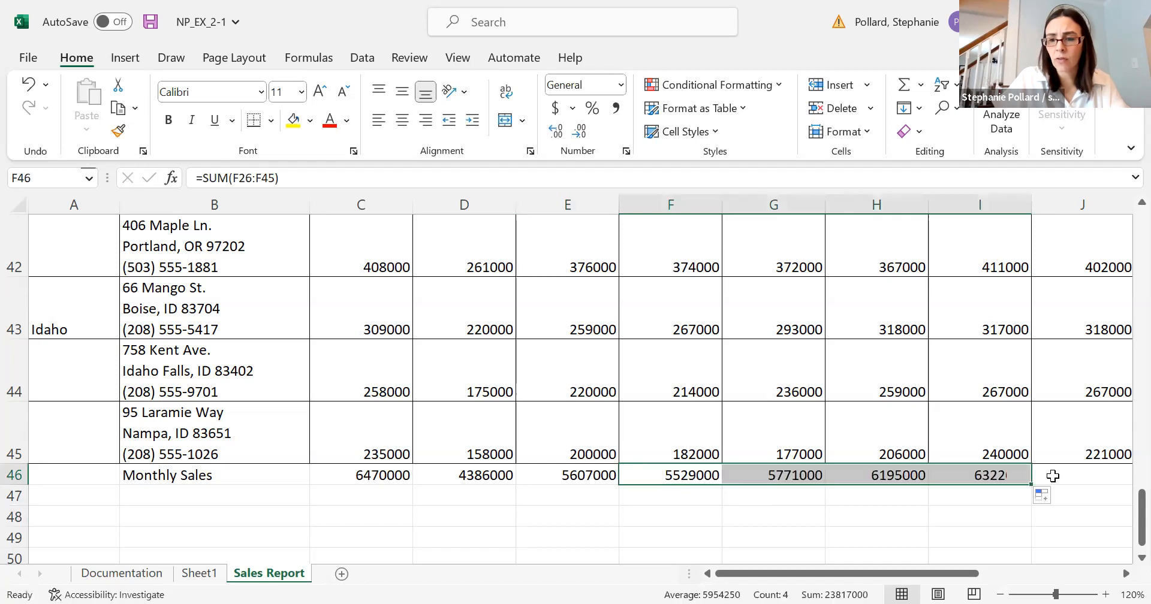